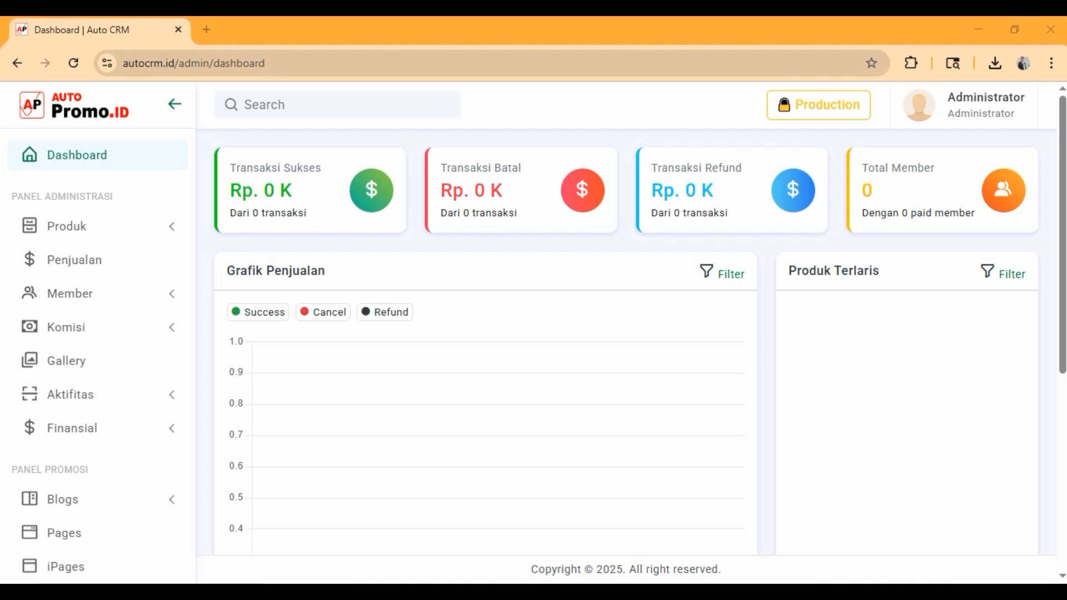
- Open the Campaign page in the CRM & Promosi section
{"action": "scroll", "coordinate": [97, 355], "scroll_direction": "down", "scroll_amount": 7}
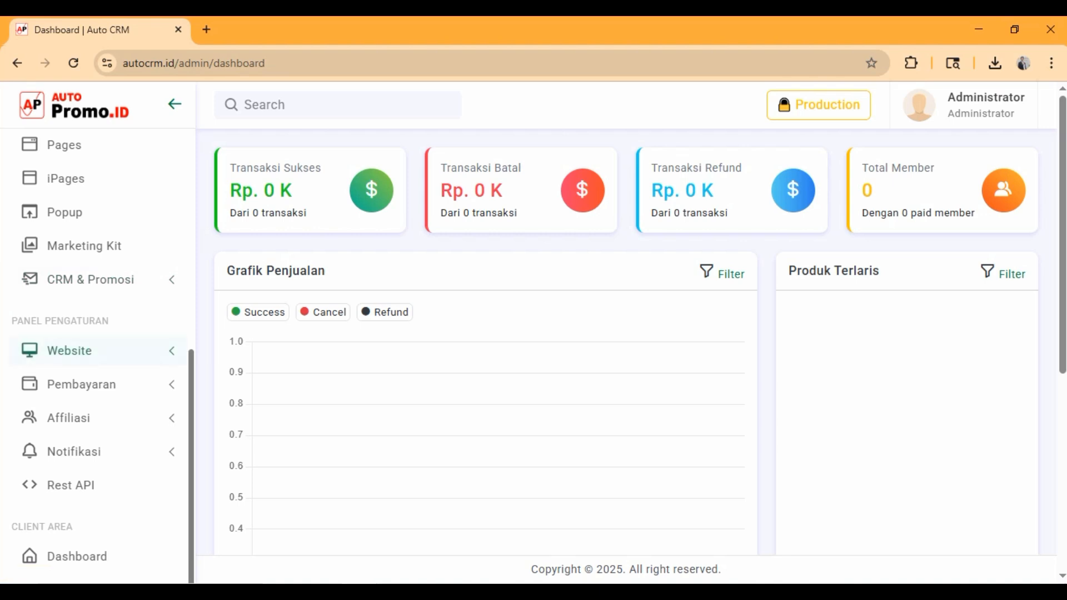
{"action": "scroll", "coordinate": [98, 356], "scroll_direction": "up", "scroll_amount": 10}
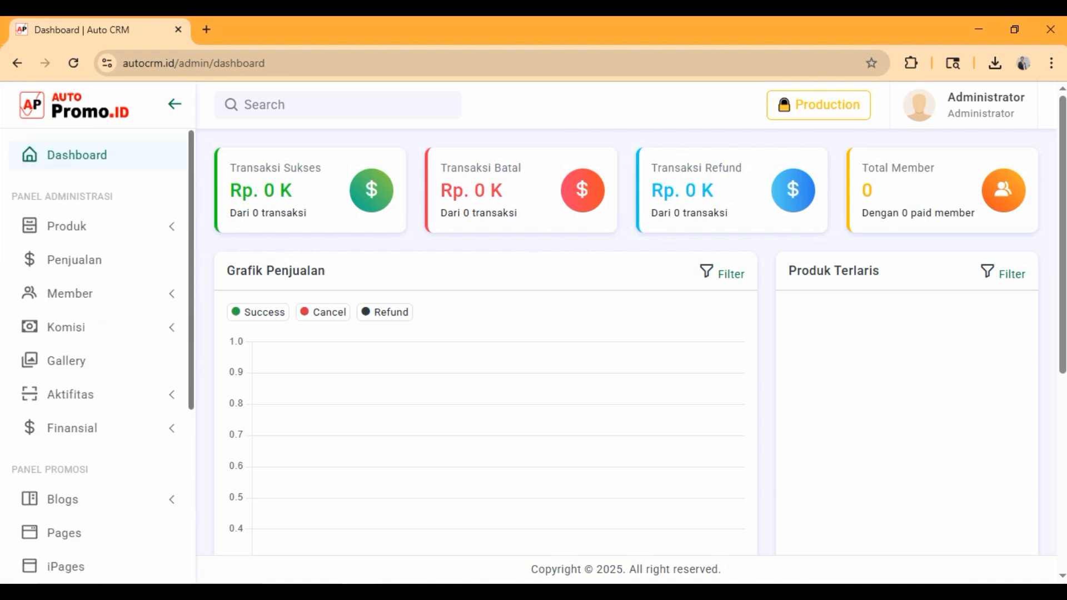
{"action": "scroll", "coordinate": [97, 355], "scroll_direction": "down", "scroll_amount": 3}
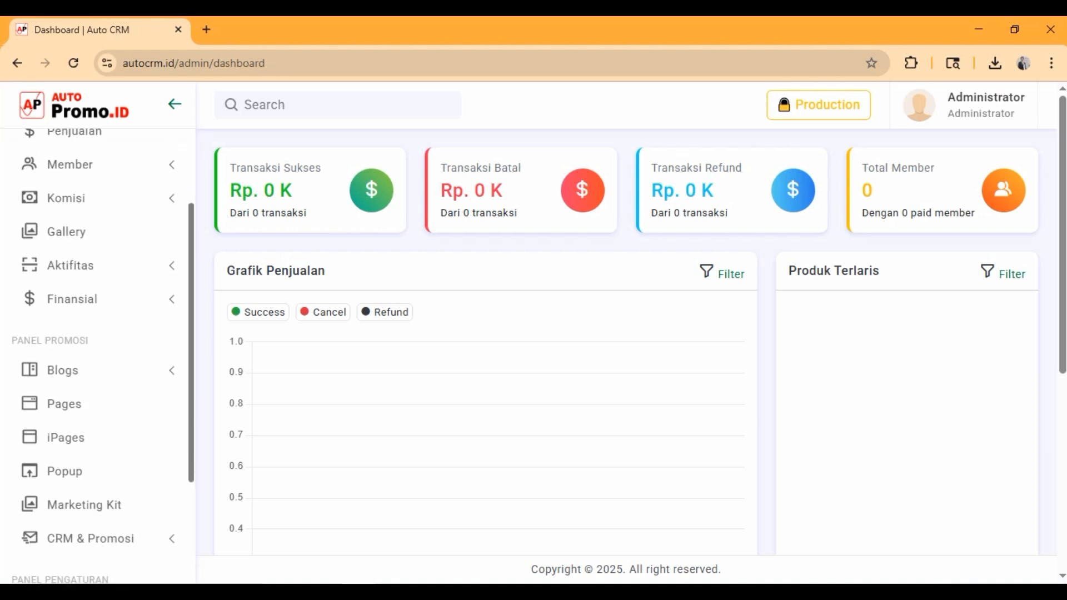
{"action": "scroll", "coordinate": [97, 356], "scroll_direction": "down", "scroll_amount": 3}
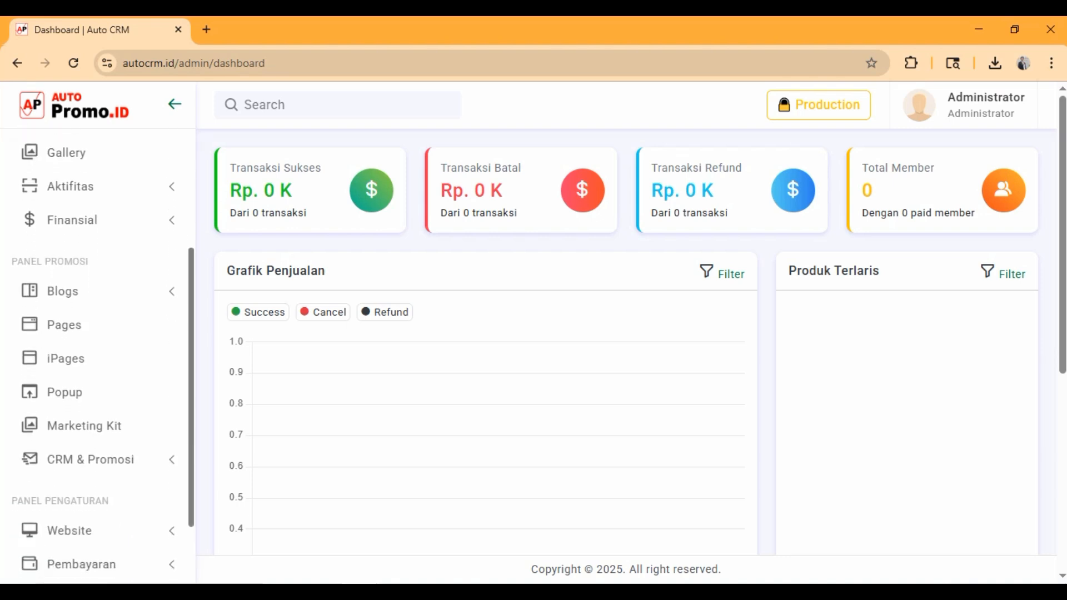
{"action": "scroll", "coordinate": [97, 355], "scroll_direction": "down", "scroll_amount": 2}
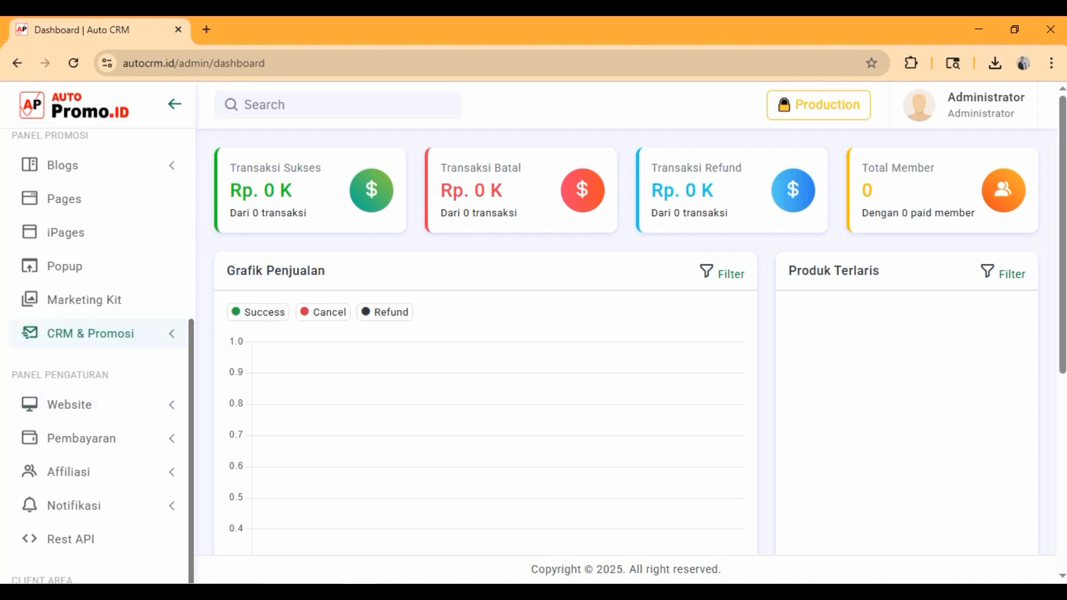
{"action": "left_click", "coordinate": [89, 334]}
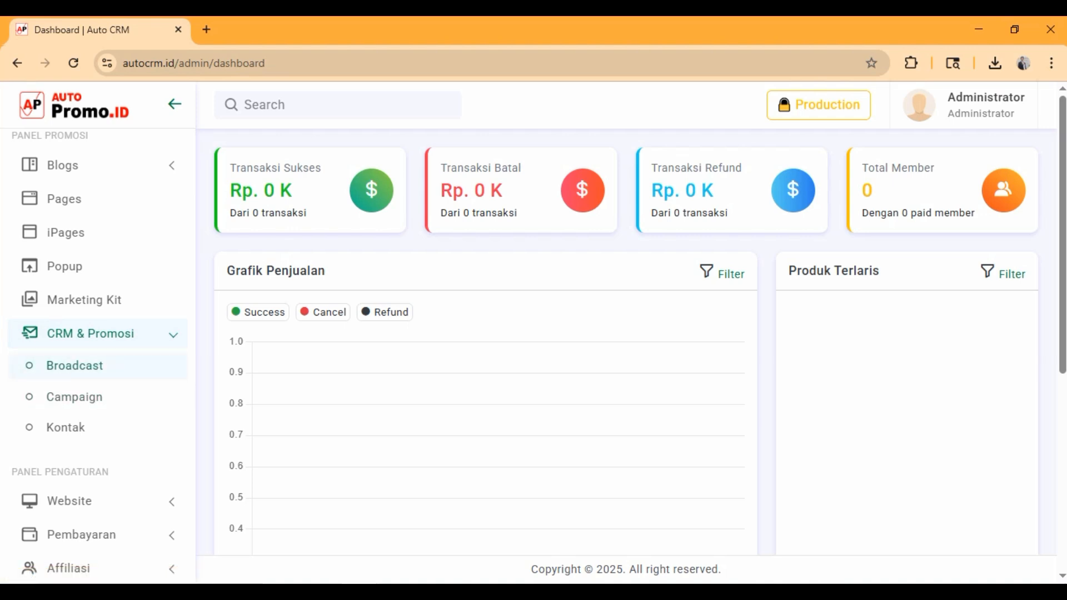
{"action": "left_click", "coordinate": [74, 397]}
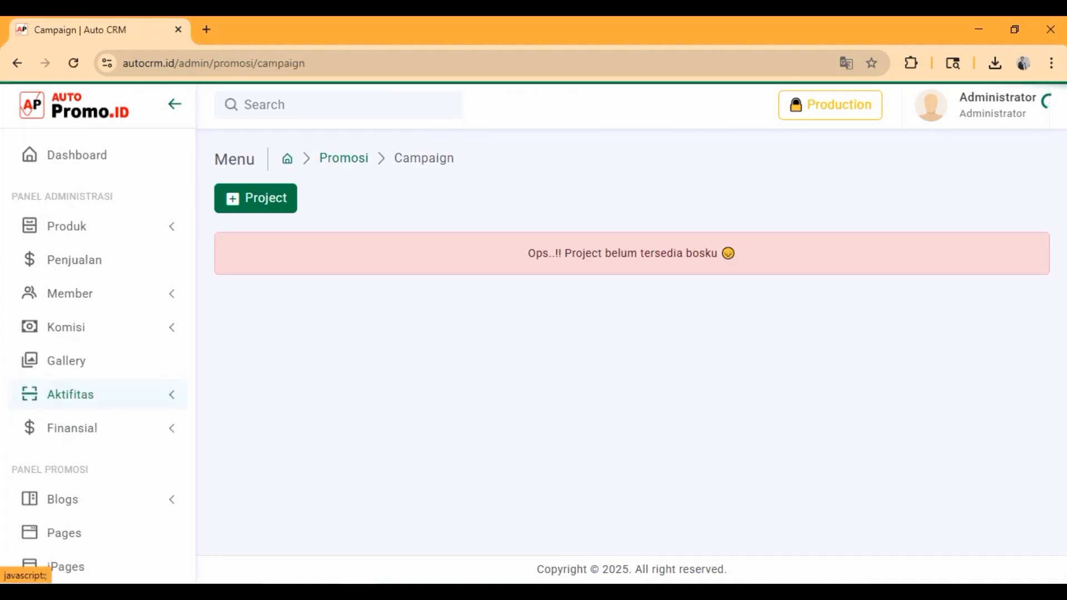
{"action": "scroll", "coordinate": [97, 395], "scroll_direction": "down", "scroll_amount": 5}
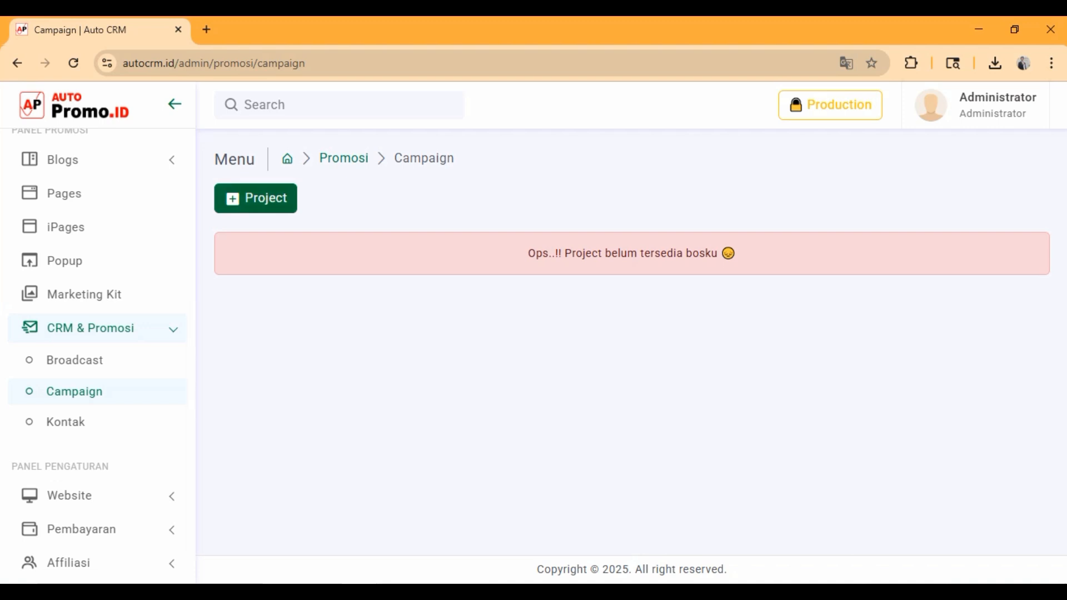
- Start a new campaign project and enter Membership as its funnel name
{"action": "left_click", "coordinate": [255, 198]}
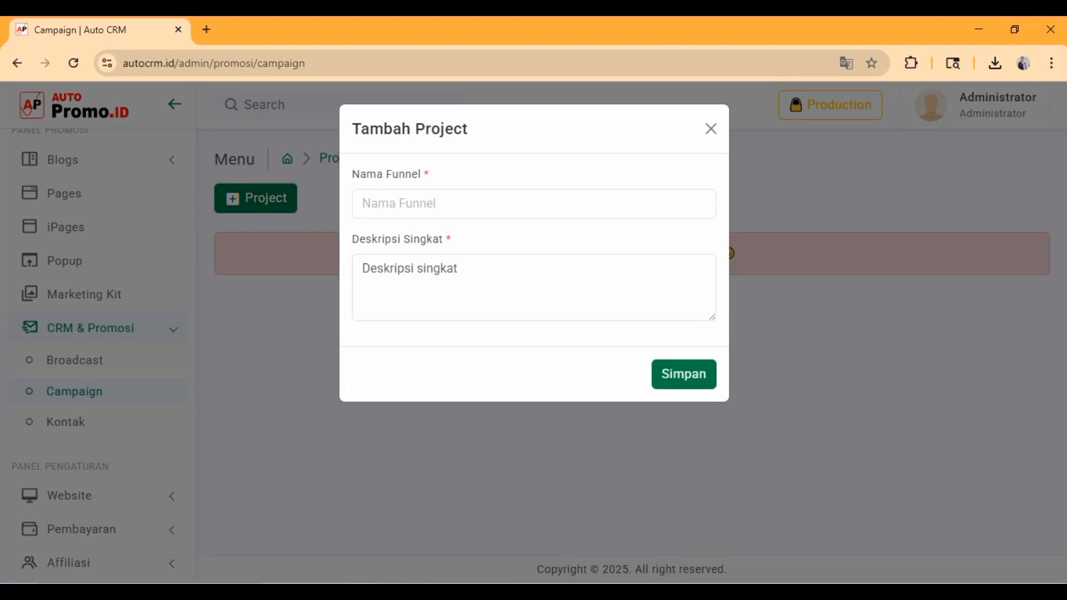
{"action": "left_click", "coordinate": [534, 203]}
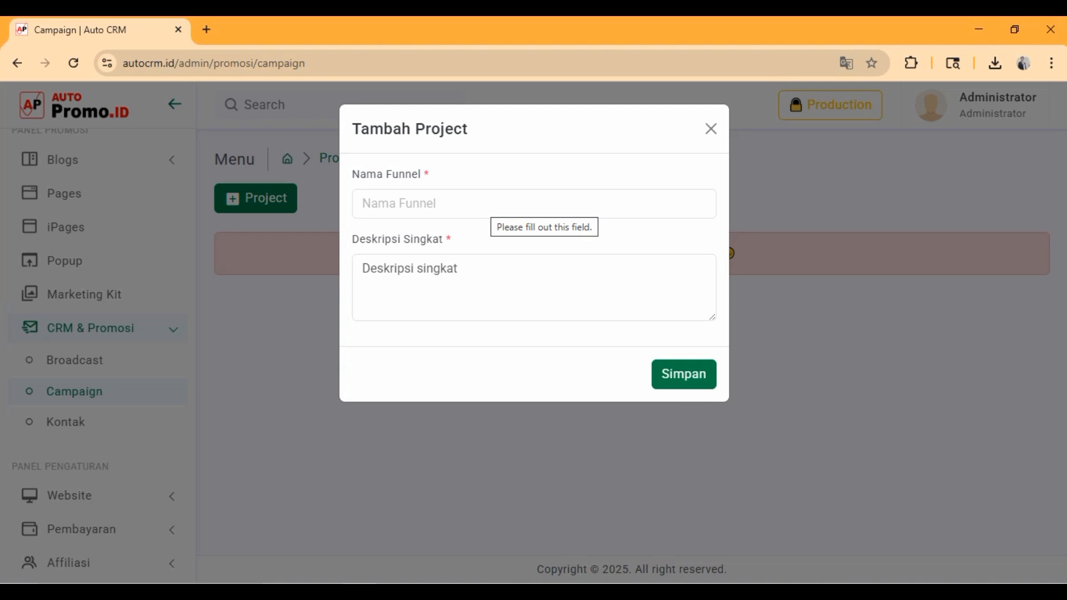
{"action": "left_click", "coordinate": [488, 204]}
{"action": "type", "text": "Membership"}
{"action": "key", "text": "Tab"}
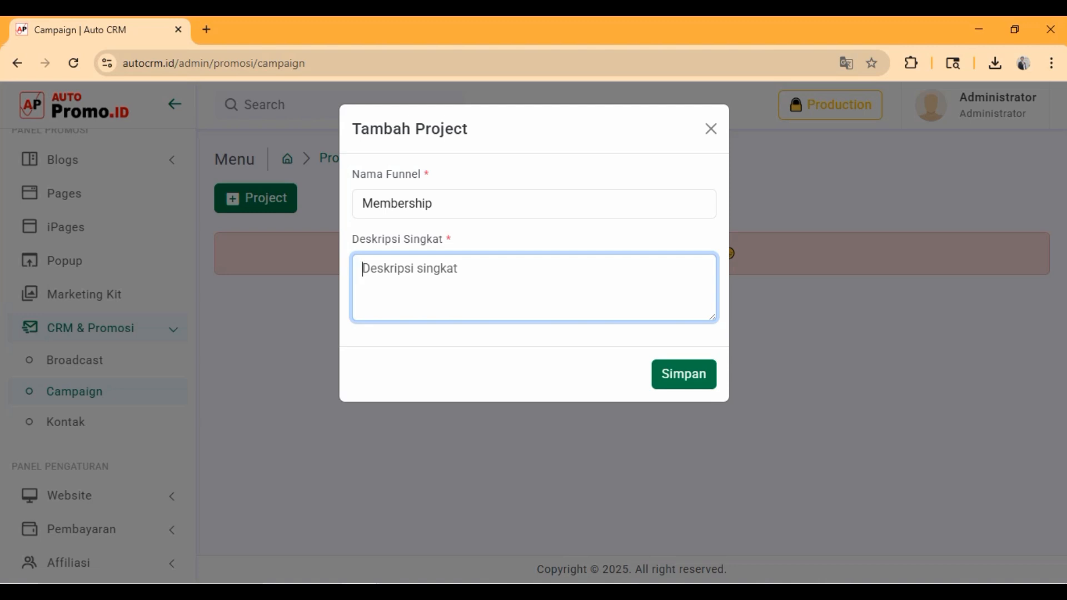
- Enter "Funnel untuk membership website" as the project's short description and save the project
{"action": "type", "text": "Funn"}
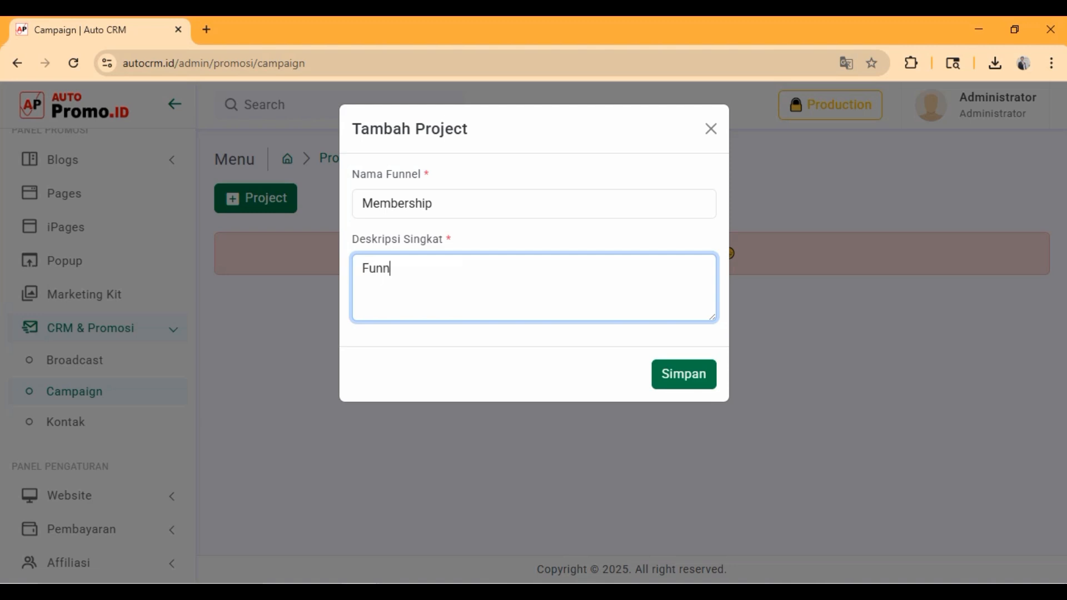
{"action": "type", "text": "el untuk"}
{"action": "type", "text": " kelj"}
{"action": "key", "text": "BackSpace"}
{"action": "key", "text": "BackSpace"}
{"action": "key", "text": "BackSpace"}
{"action": "key", "text": "BackSpace"}
{"action": "type", "text": "membership"}
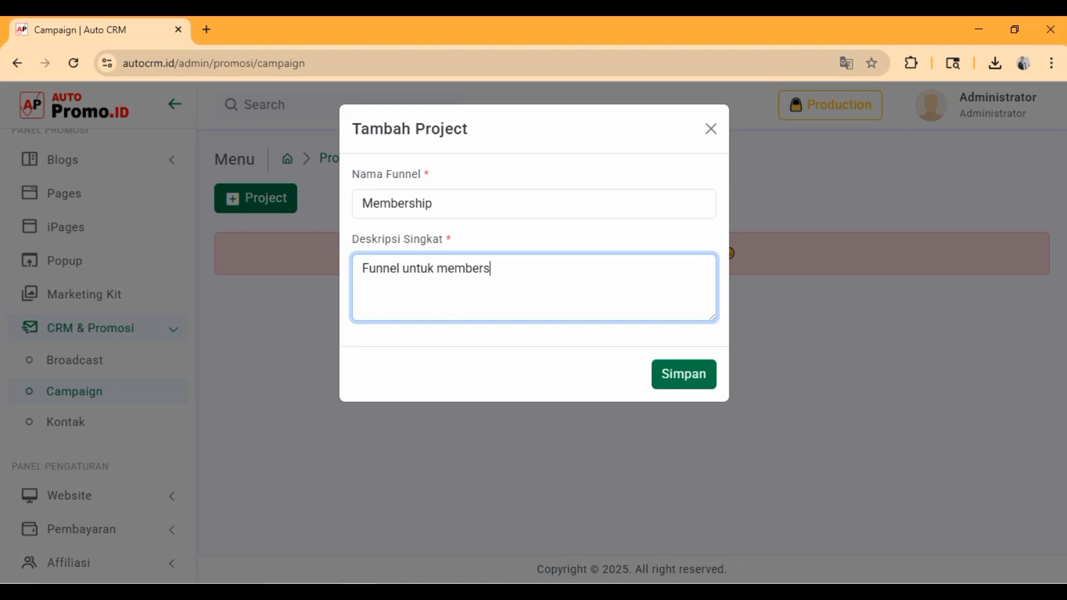
{"action": "type", "text": " website"}
{"action": "left_click", "coordinate": [683, 374]}
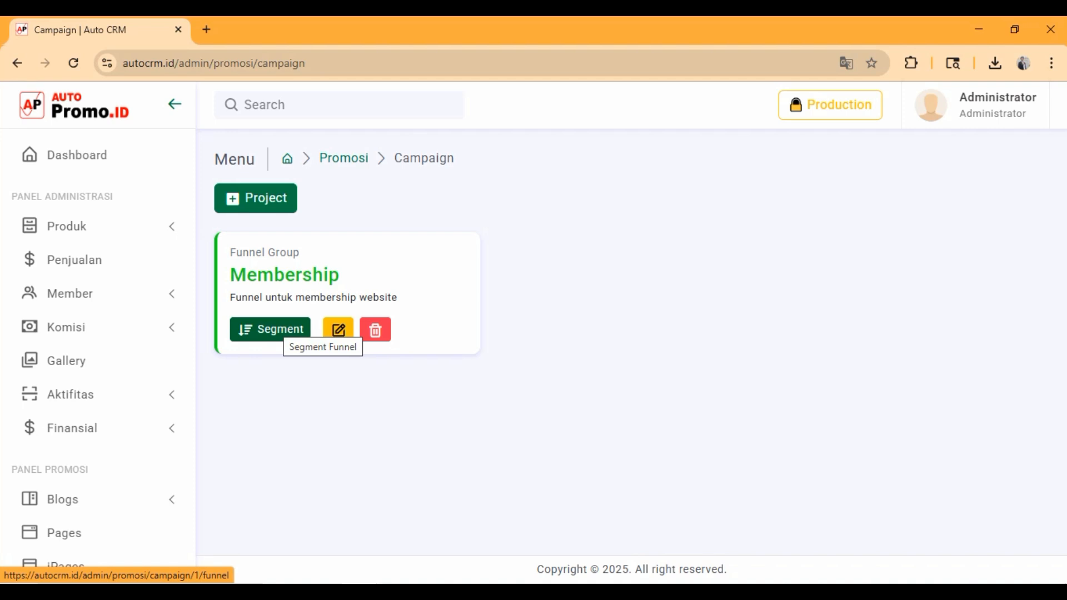
{"action": "left_click", "coordinate": [278, 330]}
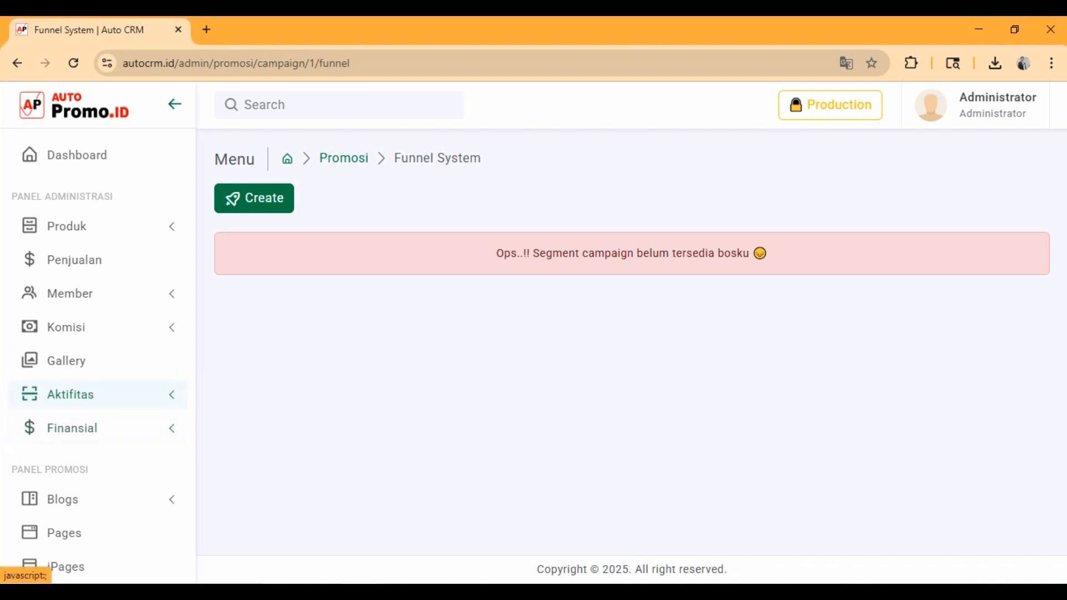
{"action": "scroll", "coordinate": [98, 393], "scroll_direction": "down", "scroll_amount": 4}
{"action": "left_click", "coordinate": [74, 493]}
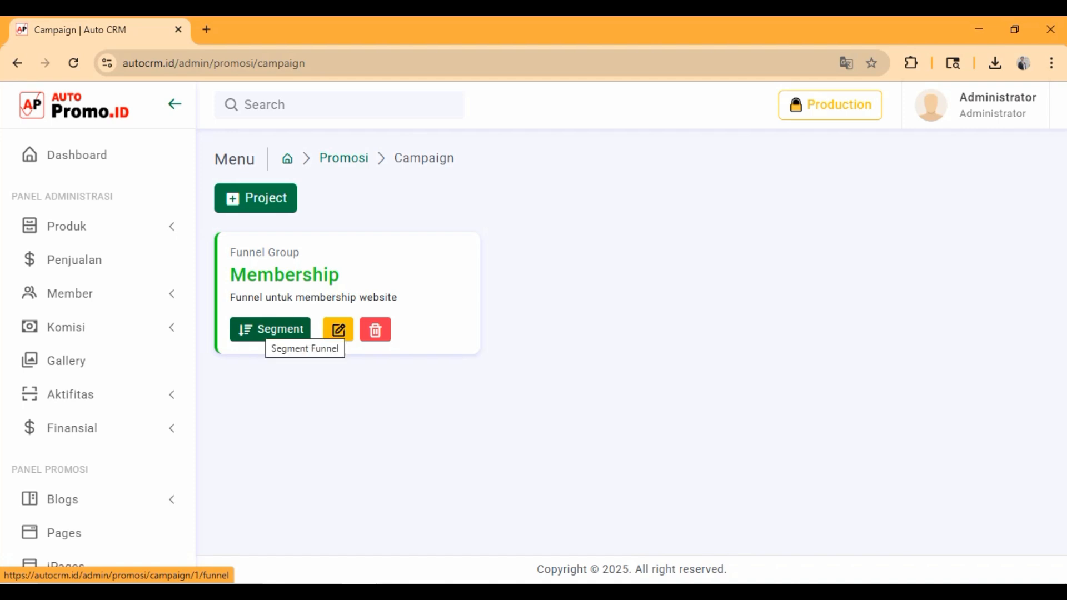
- Open the Membership project's segments and start a new segment named Prospek
{"action": "left_click", "coordinate": [270, 329]}
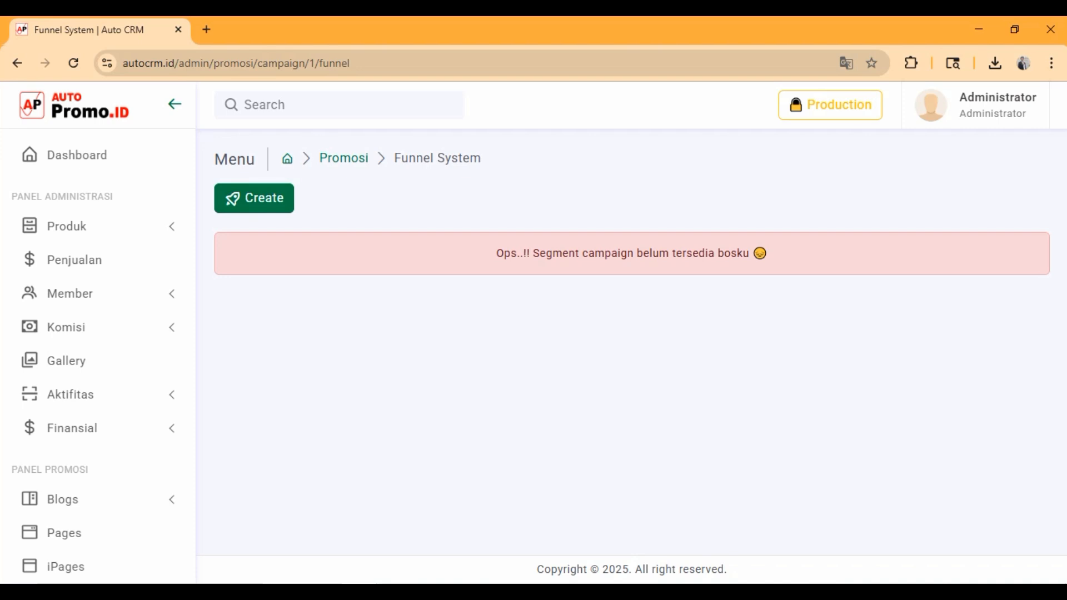
{"action": "left_click", "coordinate": [253, 198]}
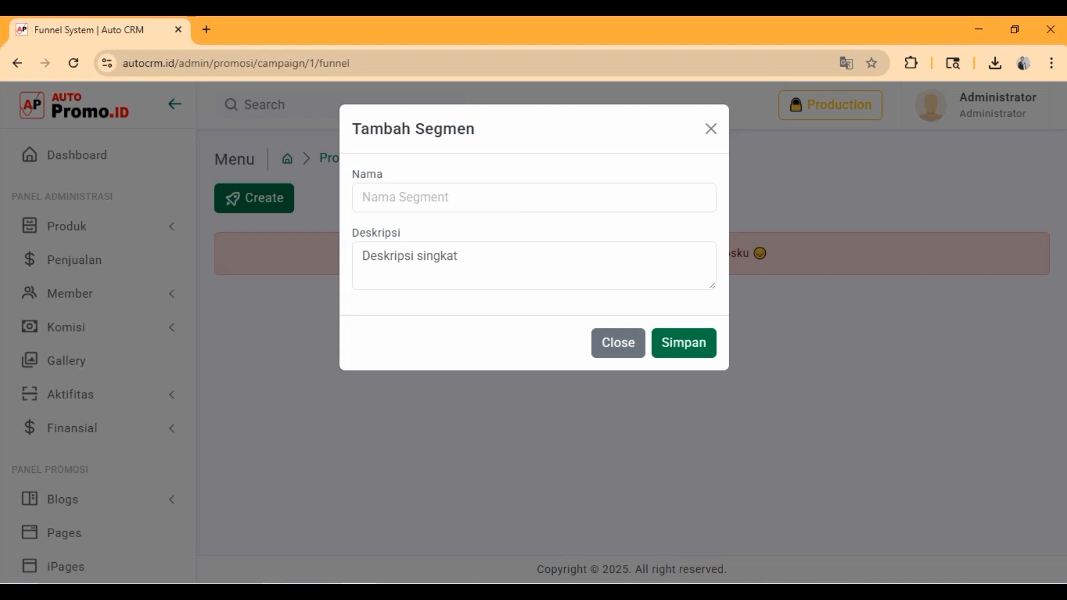
{"action": "left_click", "coordinate": [444, 197]}
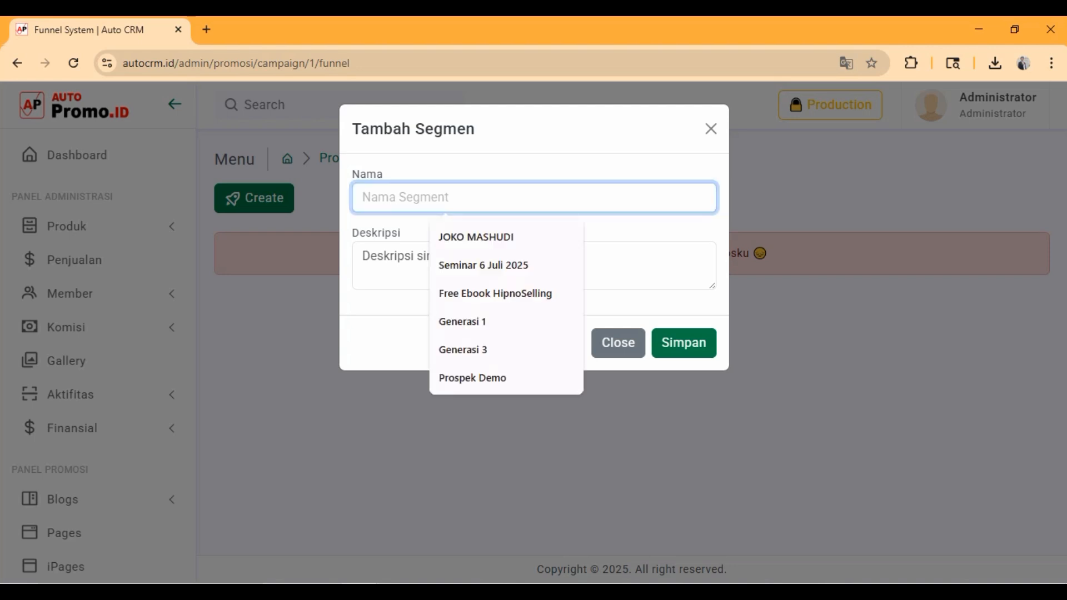
{"action": "type", "text": "Free"}
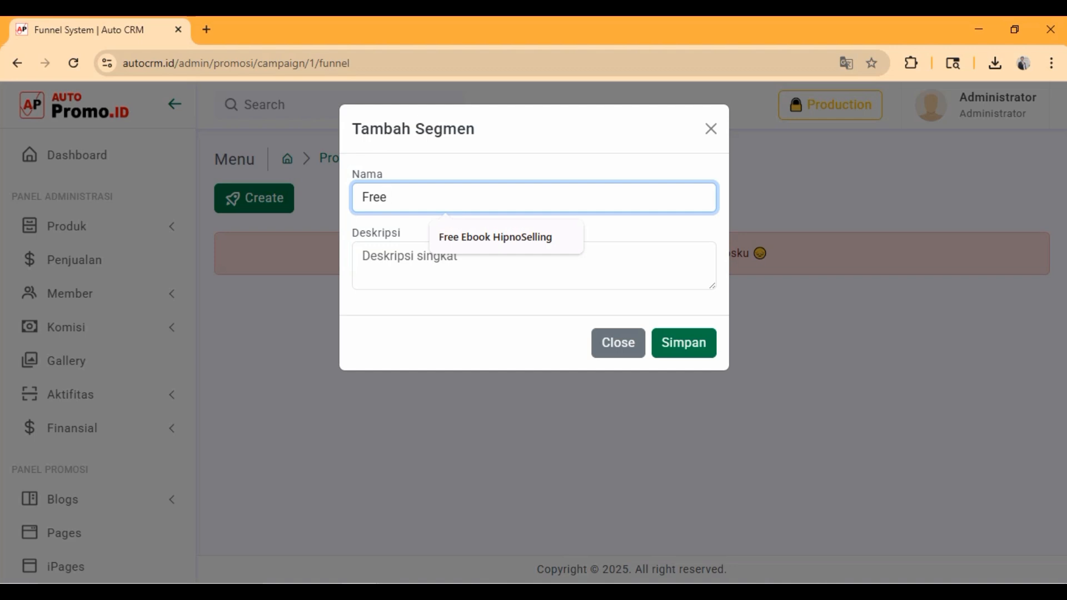
{"action": "key", "text": "BackSpace"}
{"action": "key", "text": "BackSpace"}
{"action": "key", "text": "BackSpace"}
{"action": "key", "text": "BackSpace"}
{"action": "type", "text": "Pros"}
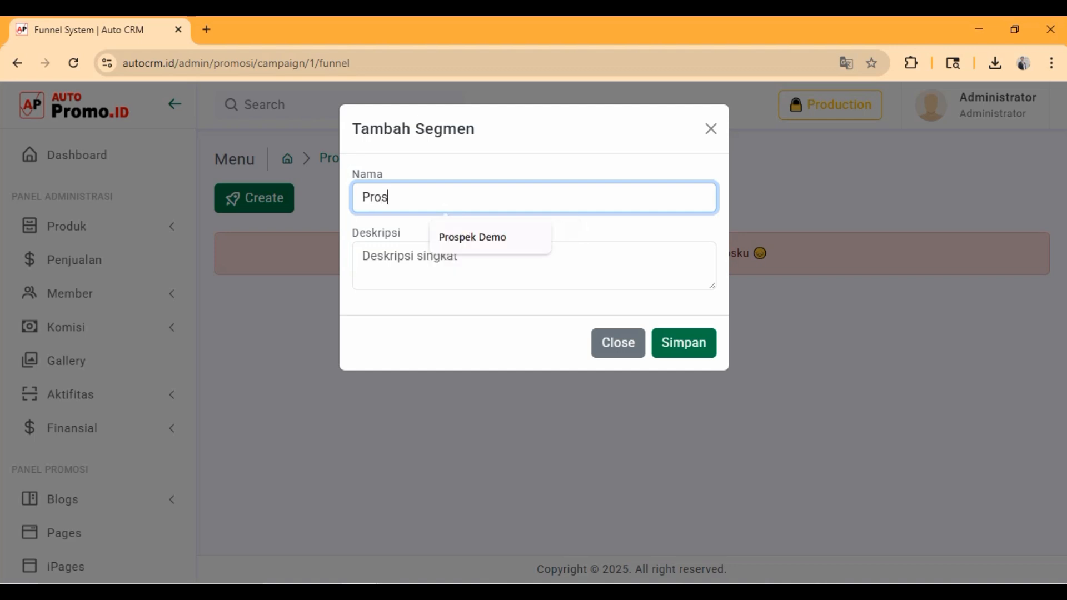
{"action": "type", "text": "pek"}
- Describe the Prospek segment as "Segment untuk prospek" and save it
{"action": "left_click", "coordinate": [363, 257]}
{"action": "type", "text": "Seg"}
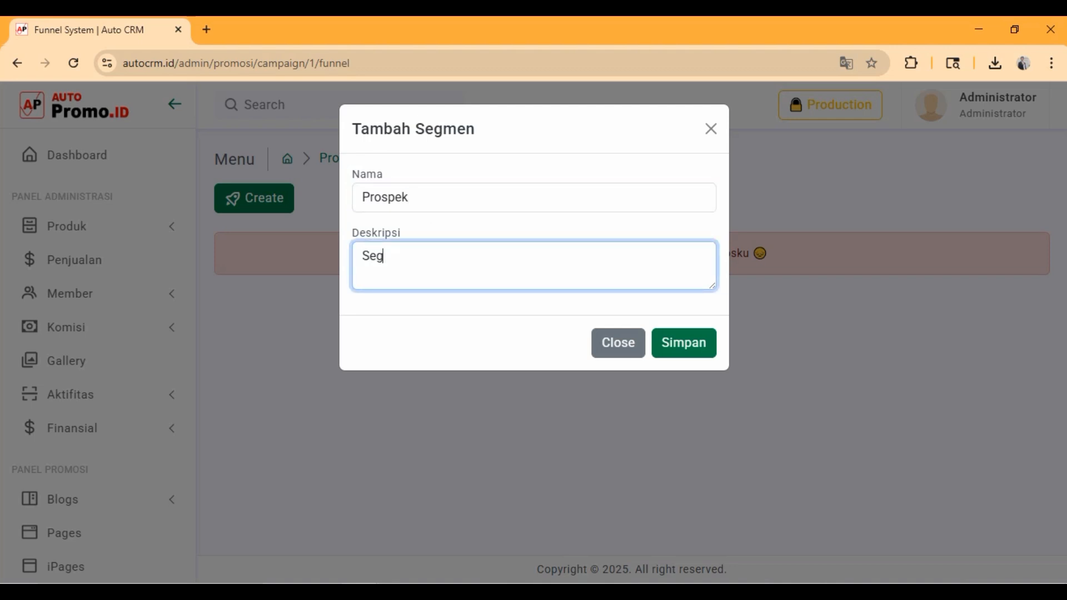
{"action": "type", "text": "ment untuk prospek"}
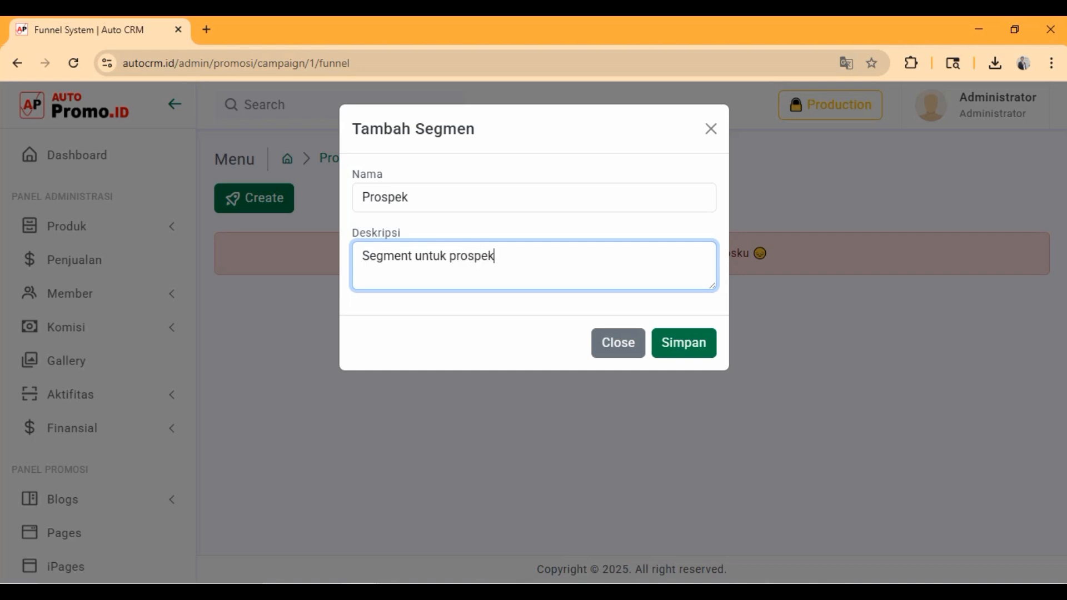
{"action": "left_click", "coordinate": [683, 343]}
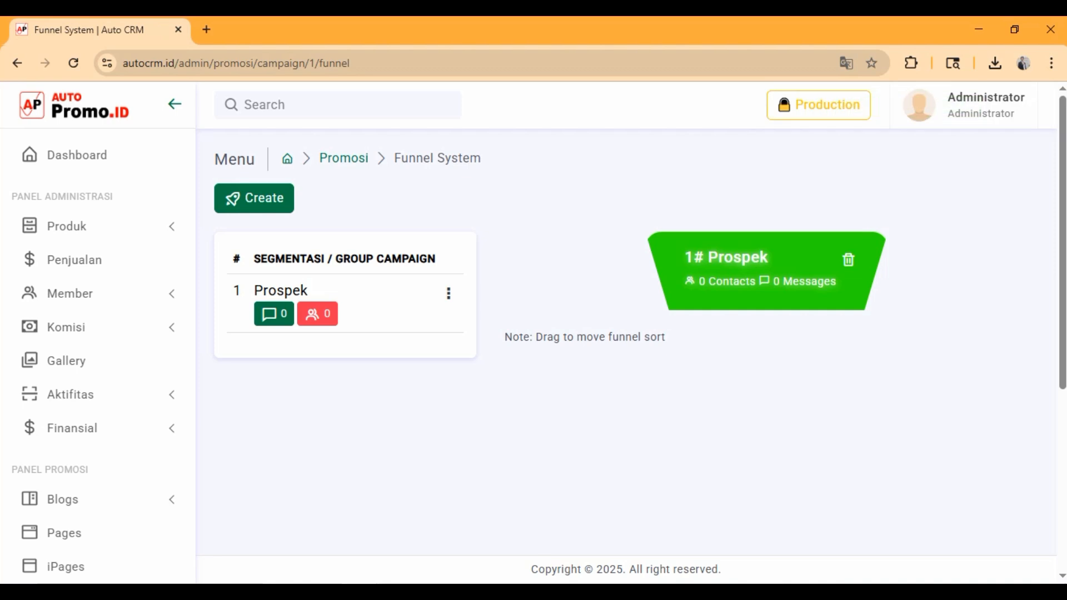
- Start another segment in the Membership funnel and name it Premium
{"action": "left_click", "coordinate": [70, 293]}
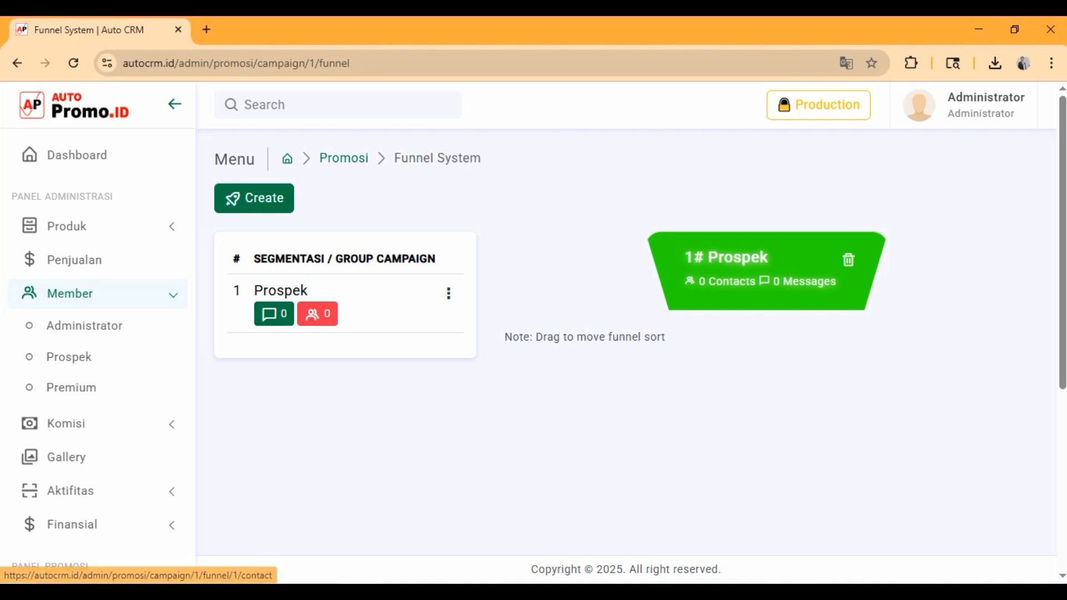
{"action": "left_click", "coordinate": [254, 198]}
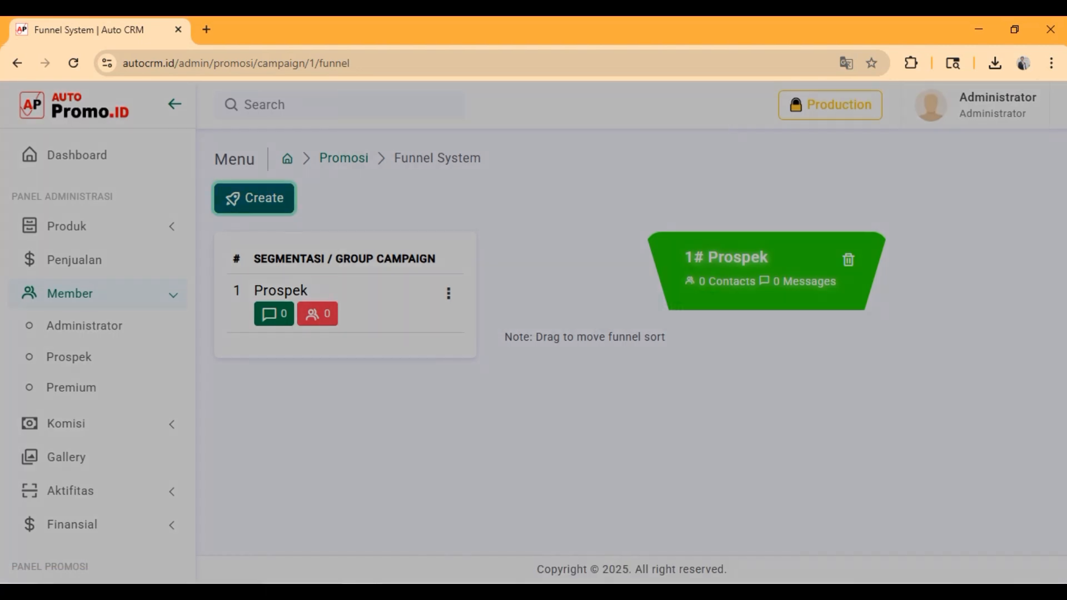
{"action": "left_click", "coordinate": [445, 197]}
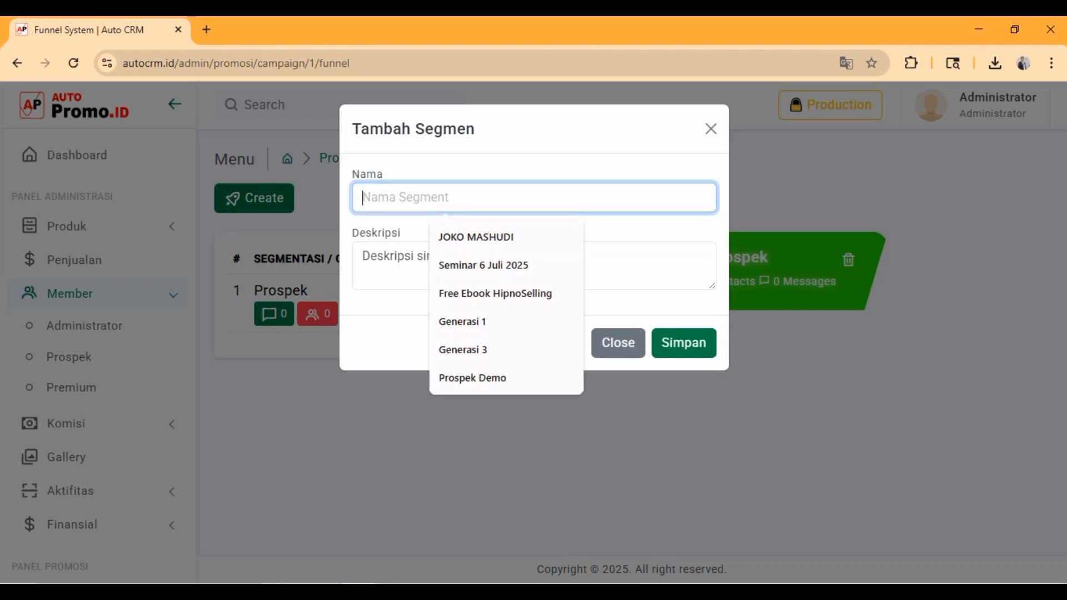
{"action": "type", "text": "Preou"}
{"action": "key", "text": "BackSpace"}
{"action": "key", "text": "BackSpace"}
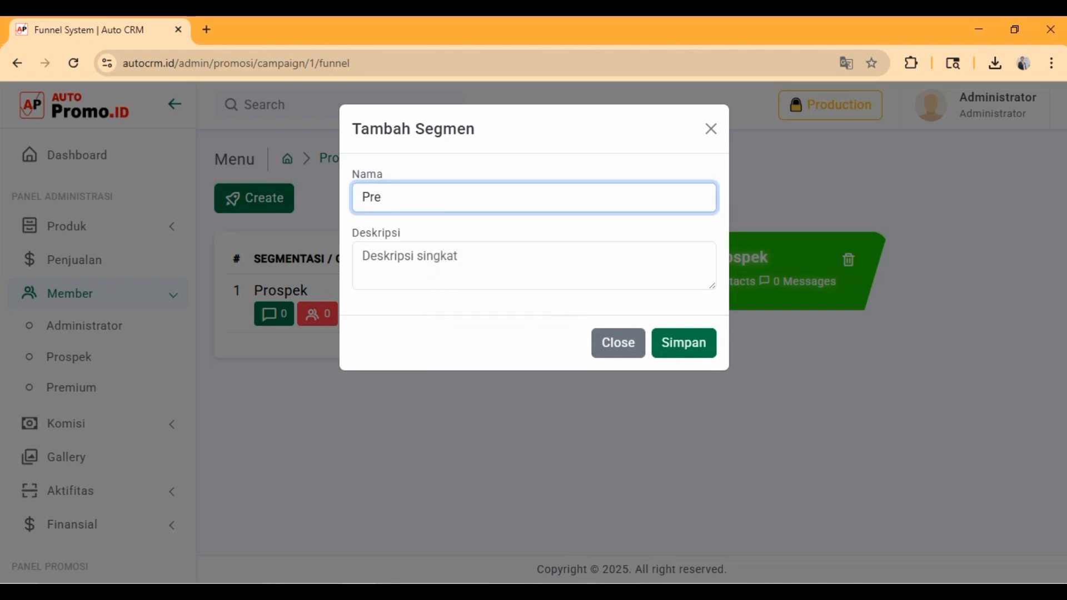
{"action": "type", "text": "mium"}
{"action": "key", "text": "Tab"}
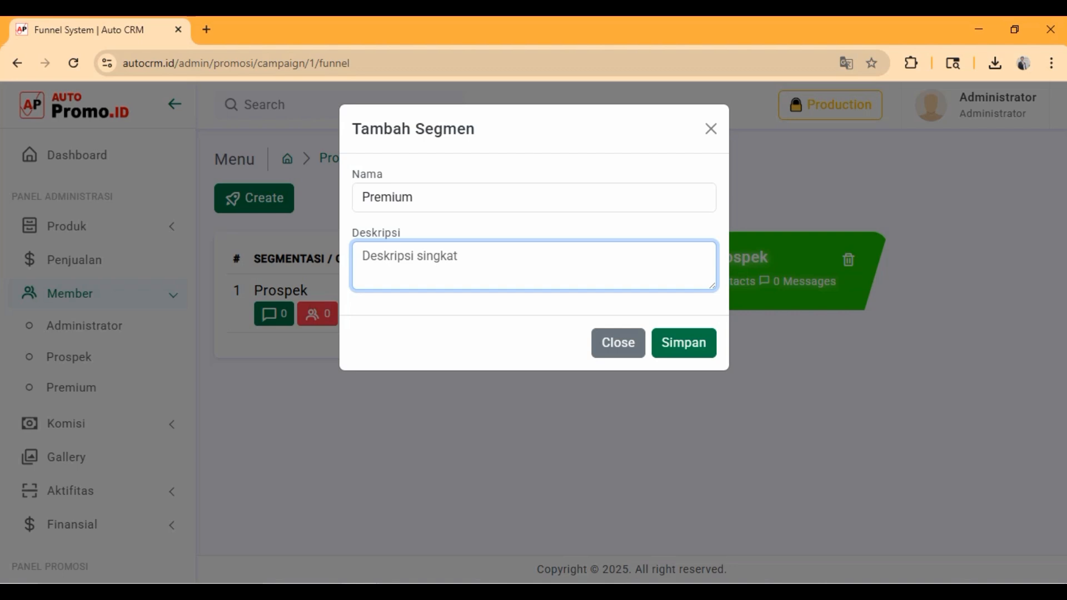
- Describe the Premium segment as "Segment untuk premium member" and save it
{"action": "type", "text": "Segment un"}
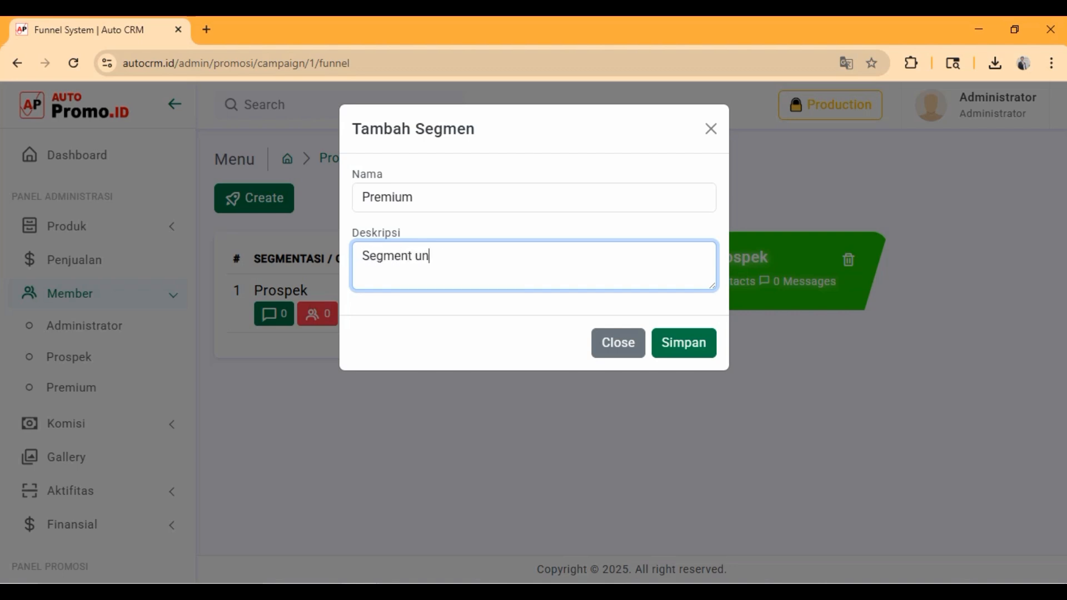
{"action": "type", "text": "tuk premium member"}
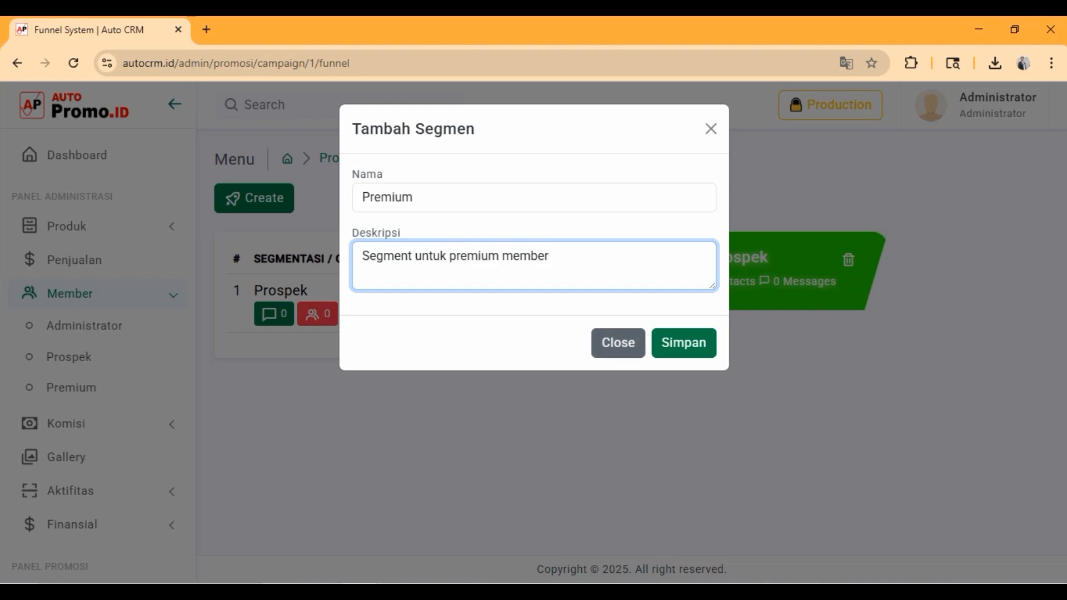
{"action": "left_click", "coordinate": [683, 343]}
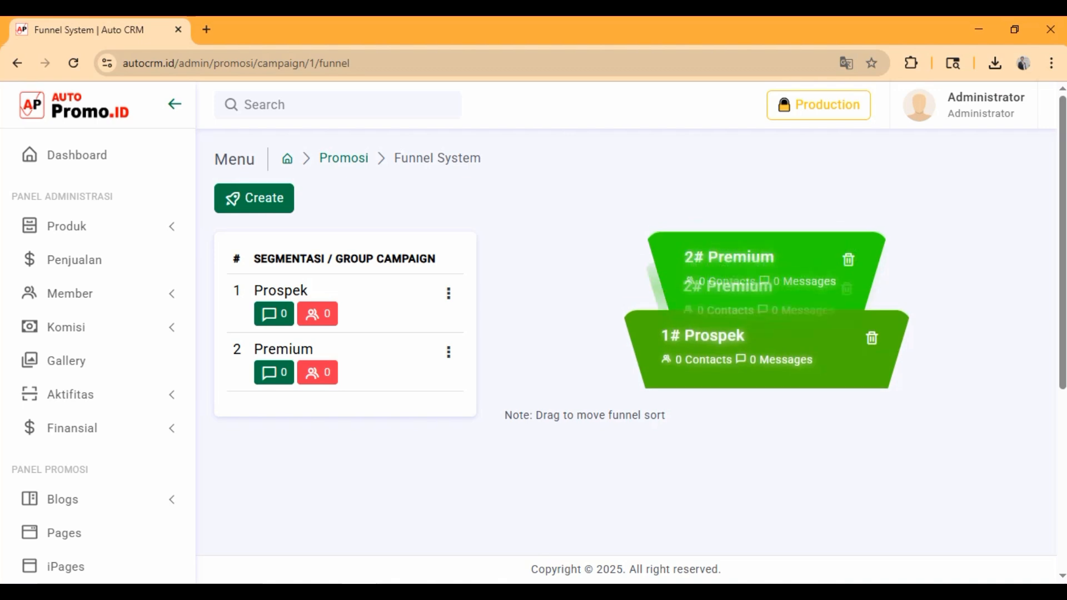
- Swap the order of the Prospek and Premium segments in the funnel and put Prospek back in first place
{"action": "left_click_drag", "start_coordinate": [736, 380], "coordinate": [754, 304]}
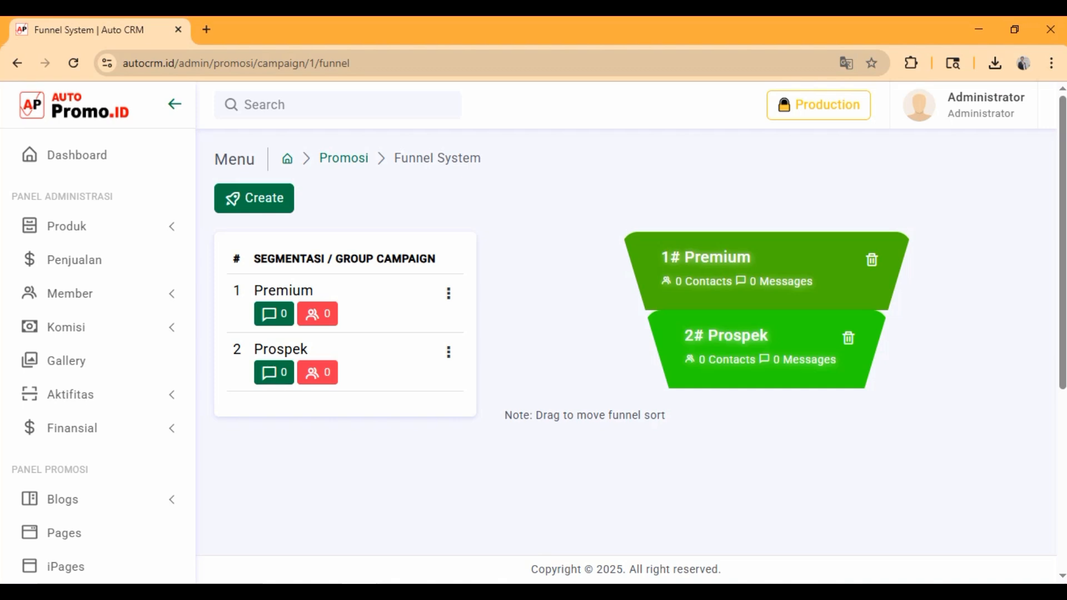
{"action": "left_click_drag", "start_coordinate": [753, 289], "coordinate": [753, 361]}
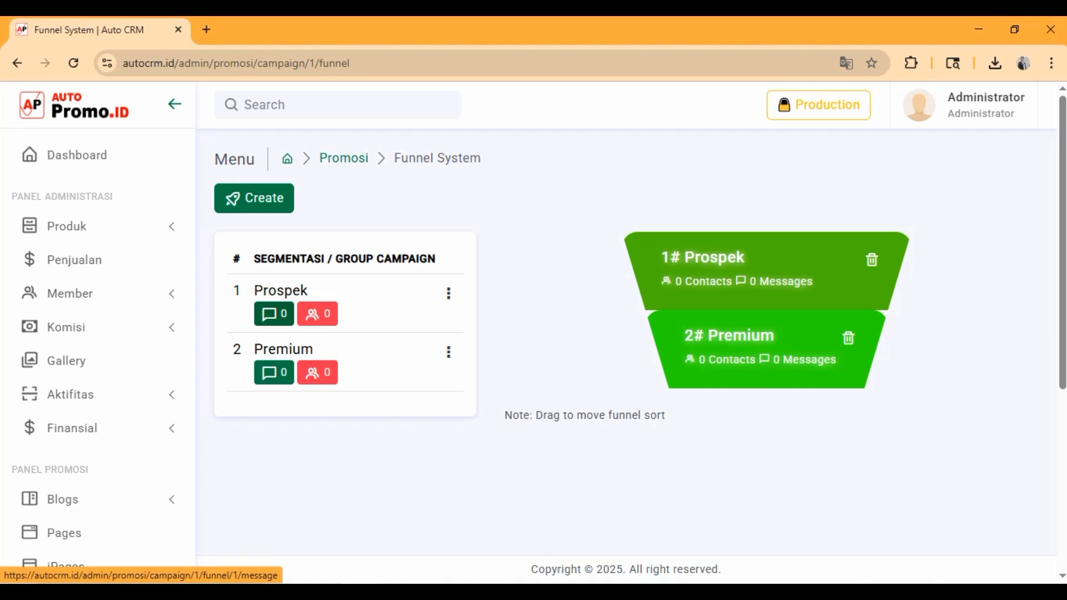
- Open the Prospek segment's message list, and open ChatGPT alongside it for drafting the message
{"action": "left_click", "coordinate": [273, 313]}
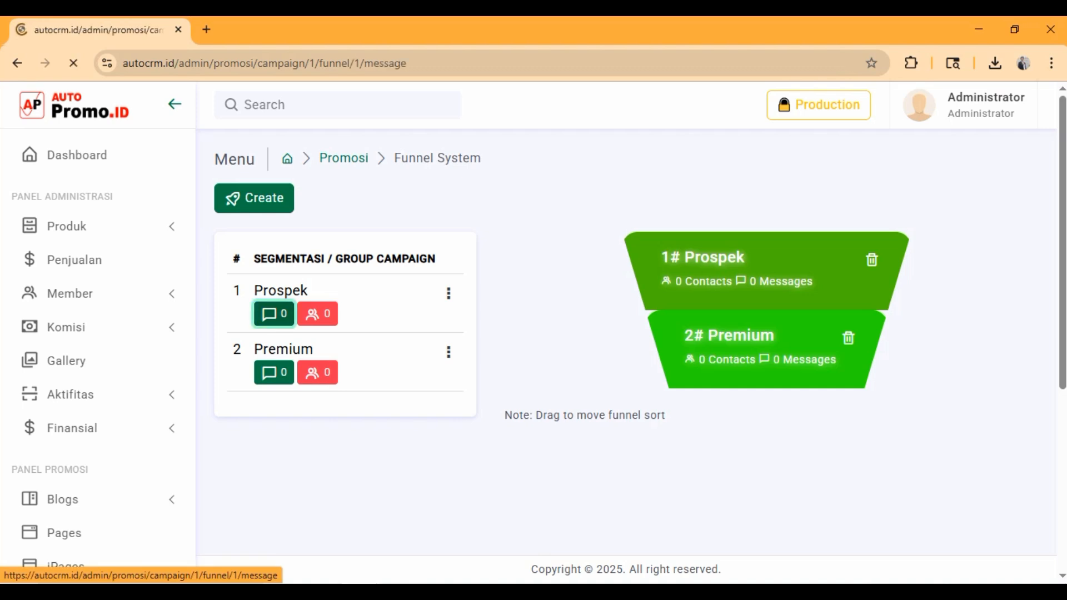
{"action": "left_click", "coordinate": [206, 30]}
{"action": "type", "text": "cha"}
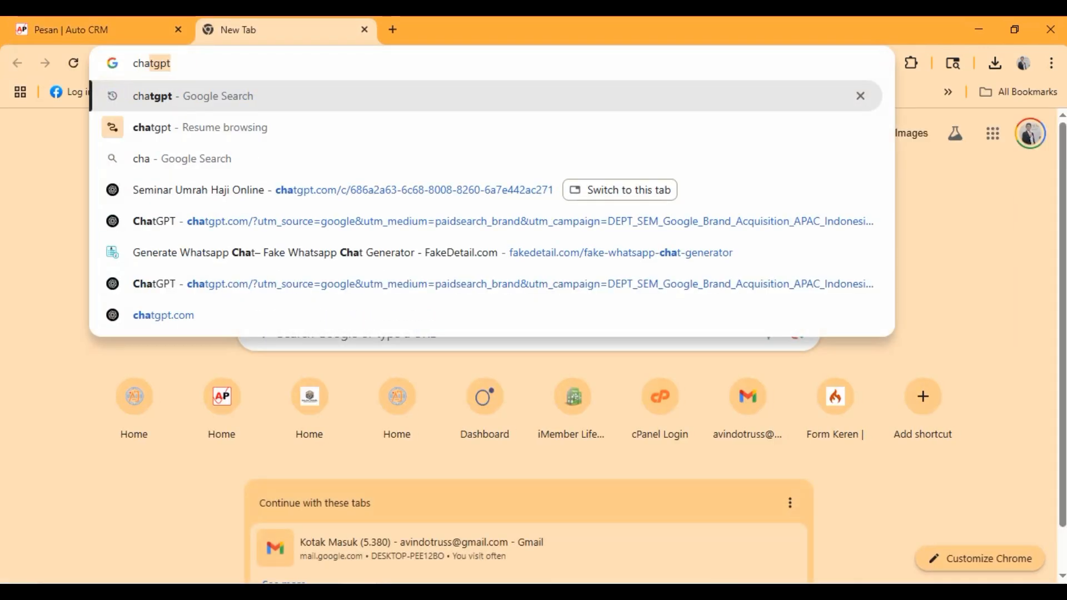
{"action": "key", "text": "Return"}
{"action": "left_click", "coordinate": [249, 344]}
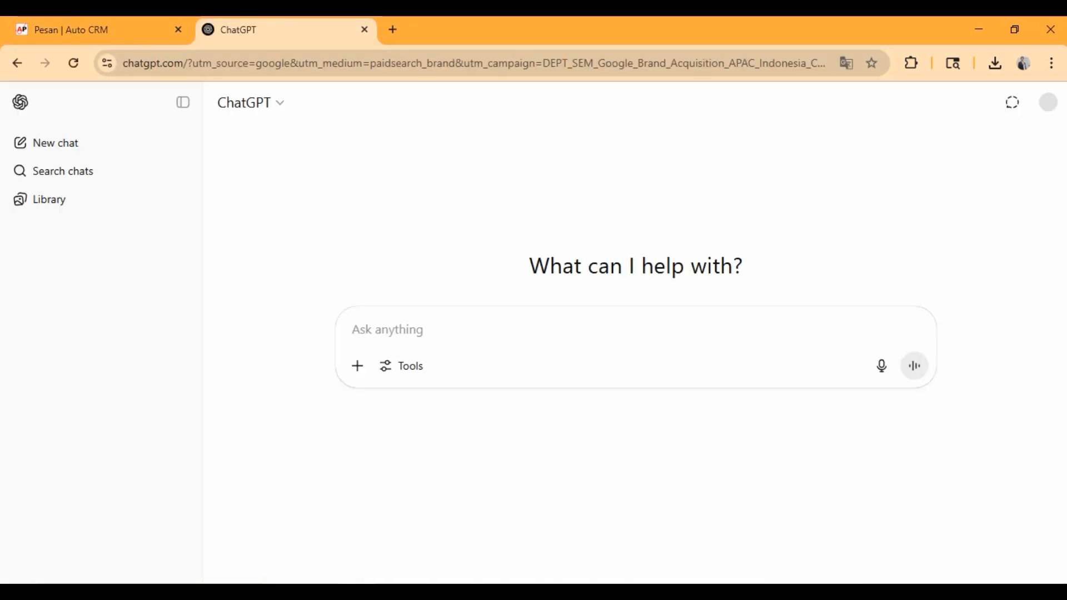
- Ask ChatGPT "Buatkan email sambutan untuk Prospek di website Auto CRM"
{"action": "type", "text": "Buatkan emi"}
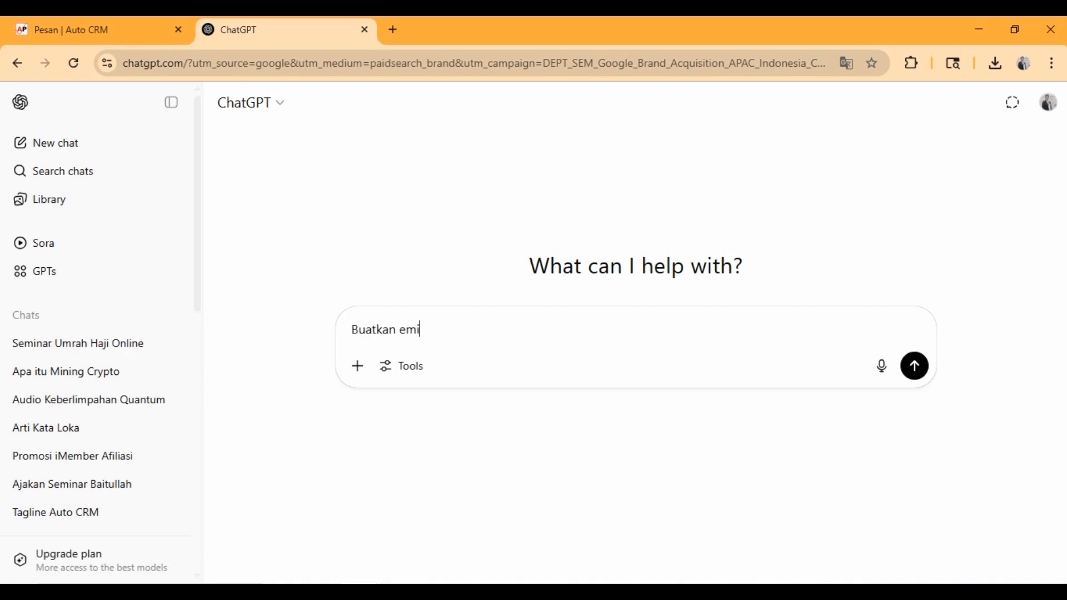
{"action": "key", "text": "BackSpace"}
{"action": "type", "text": "ail sambutan untuk "}
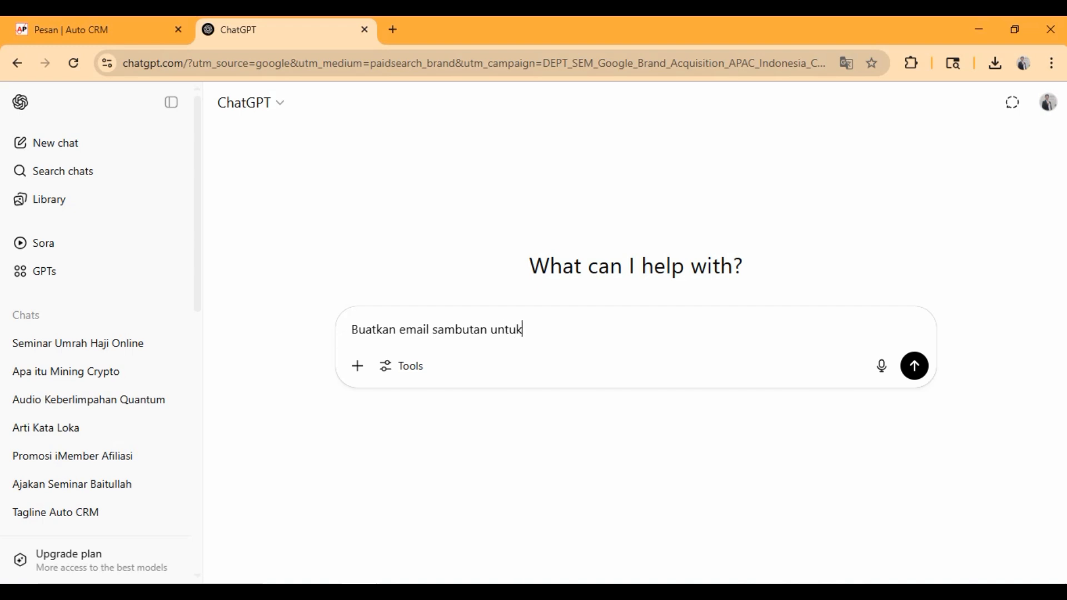
{"action": "type", "text": "free"}
{"action": "key", "text": "BackSpace"}
{"action": "key", "text": "BackSpace"}
{"action": "key", "text": "BackSpace"}
{"action": "key", "text": "BackSpace"}
{"action": "type", "text": "Prospek di website "}
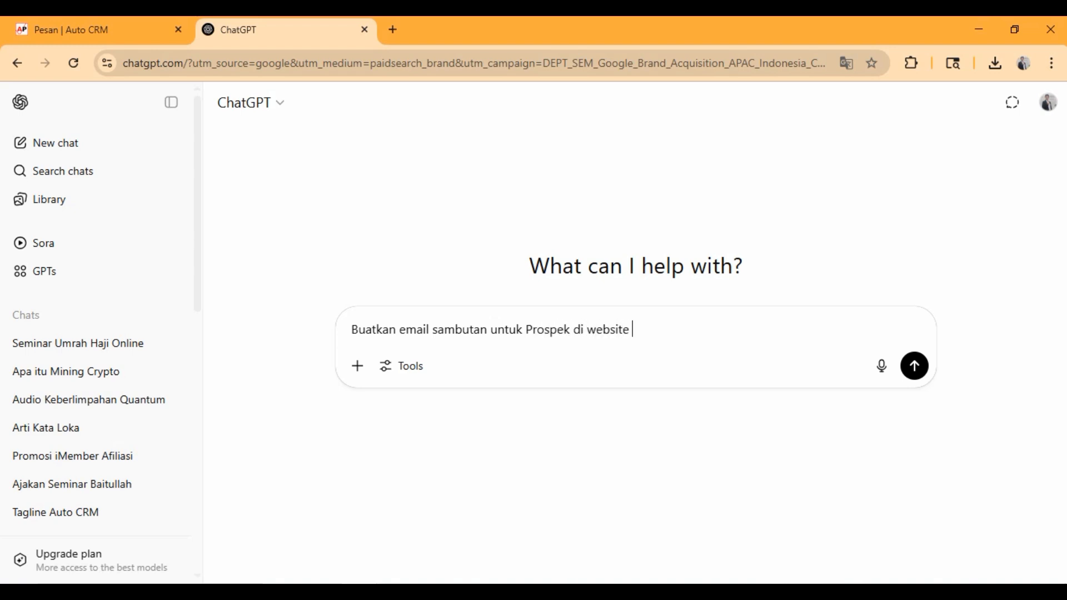
{"action": "type", "text": "Auto CRM"}
{"action": "key", "text": "Return"}
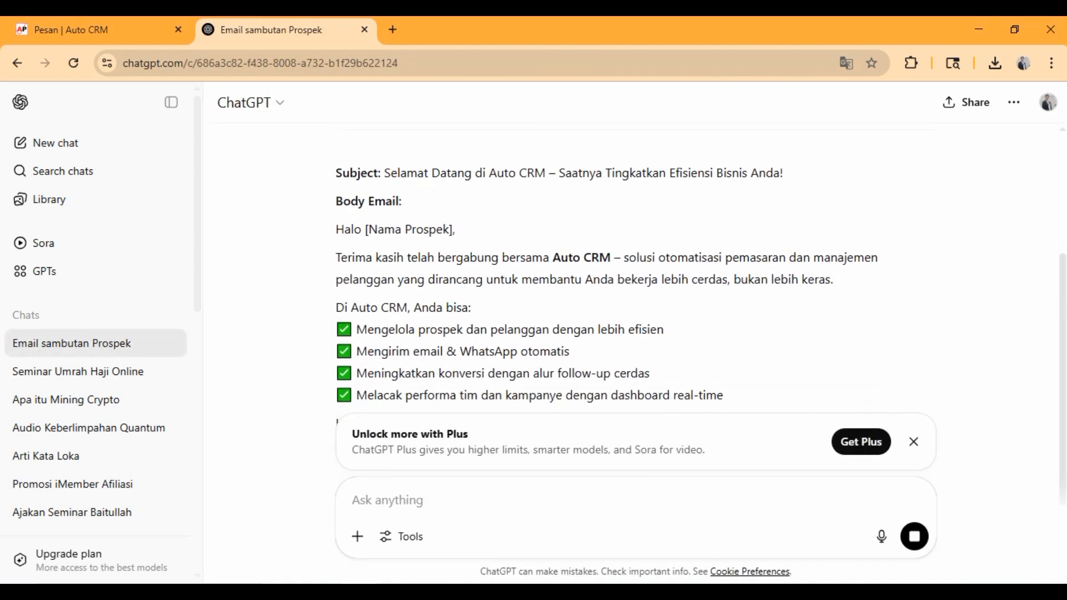
- Copy the subject line from ChatGPT's draft and use it as the email title of a new Prospek message in Auto CRM
{"action": "scroll", "coordinate": [633, 317], "scroll_direction": "up", "scroll_amount": 3}
{"action": "left_click_drag", "start_coordinate": [384, 245], "coordinate": [783, 245]}
{"action": "right_click", "coordinate": [317, 254]}
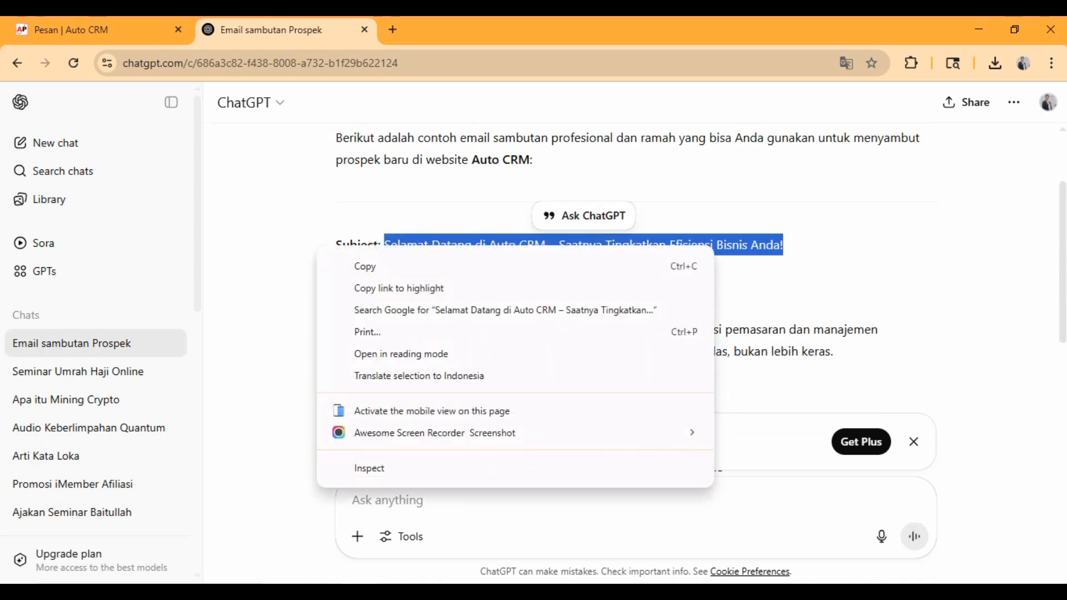
{"action": "left_click", "coordinate": [356, 265]}
{"action": "left_click", "coordinate": [100, 30]}
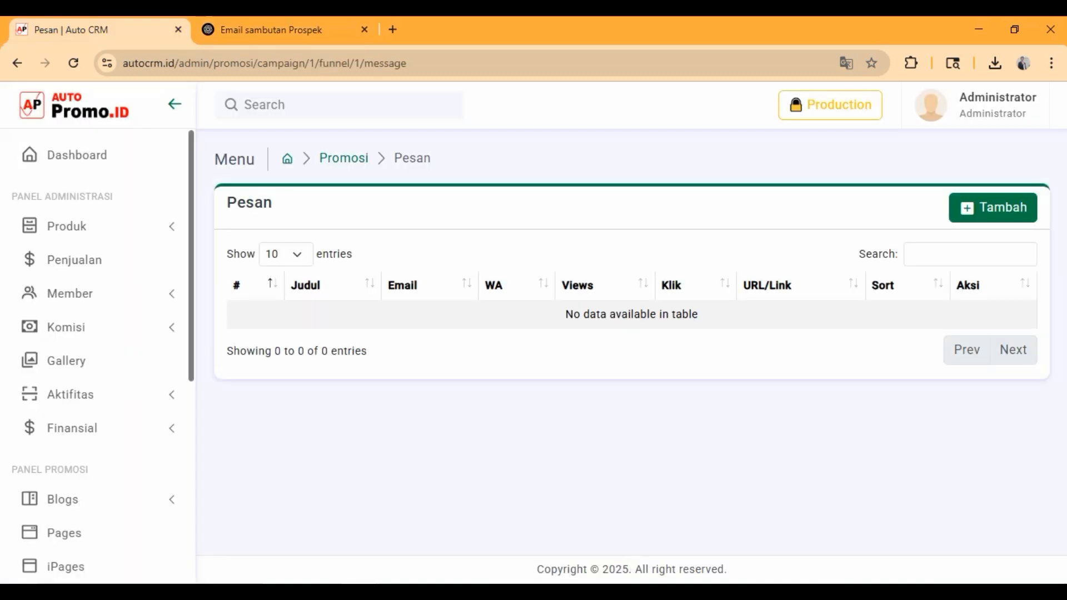
{"action": "left_click", "coordinate": [992, 207]}
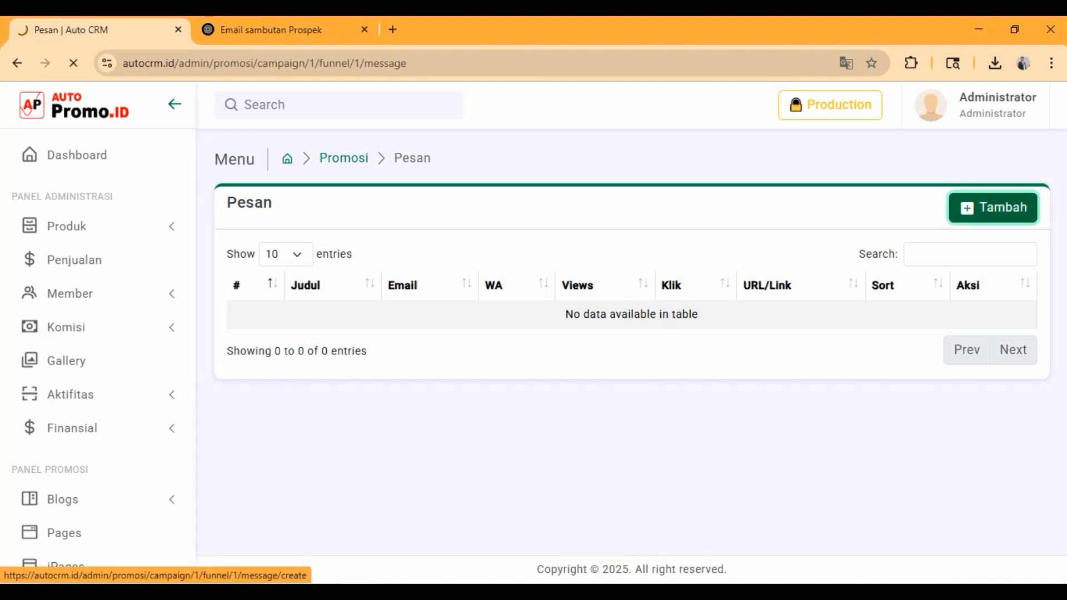
{"action": "left_click", "coordinate": [355, 324]}
{"action": "key", "text": "ctrl+v"}
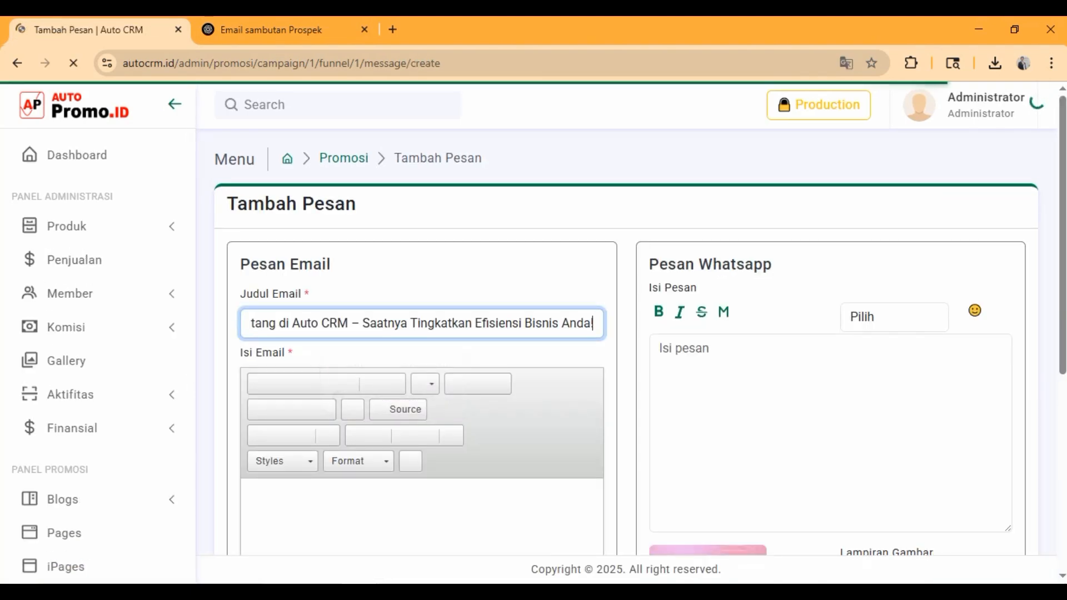
- Insert the subject line at the start of the email body as a Heading 2 and begin a new paragraph below it
{"action": "scroll", "coordinate": [347, 401], "scroll_direction": "down", "scroll_amount": 2}
{"action": "left_click", "coordinate": [347, 401]}
{"action": "key", "text": "ctrl+v"}
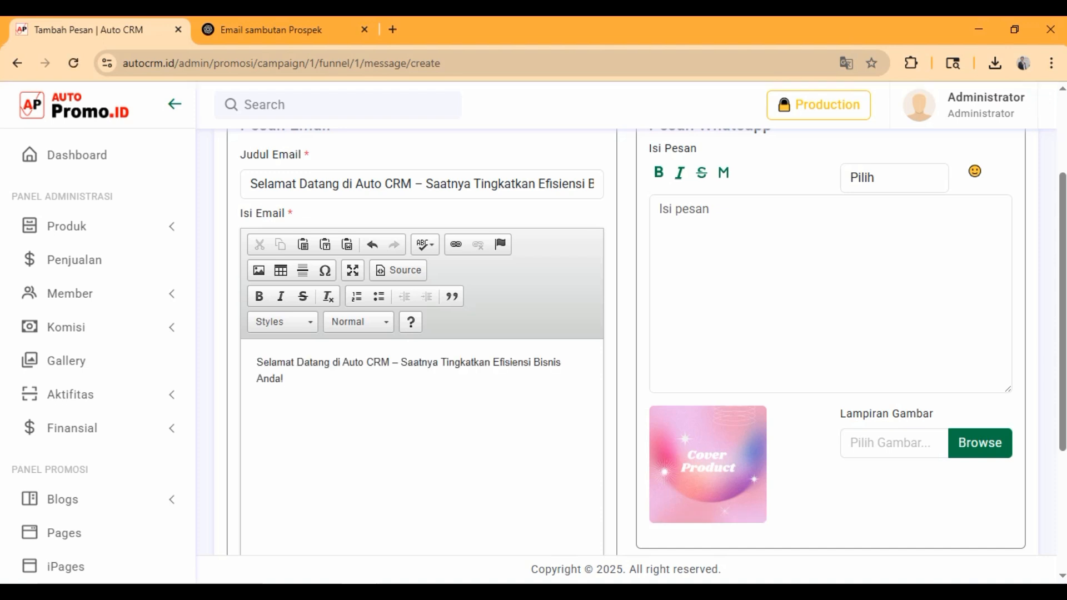
{"action": "key", "text": "ctrl+a"}
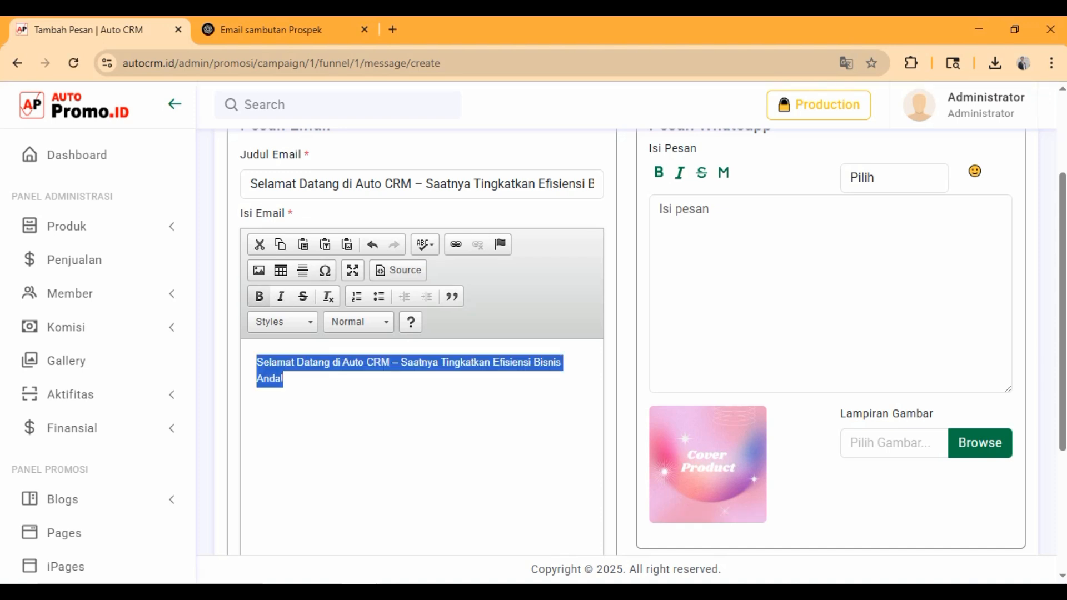
{"action": "left_click", "coordinate": [358, 322]}
{"action": "left_click", "coordinate": [357, 409]}
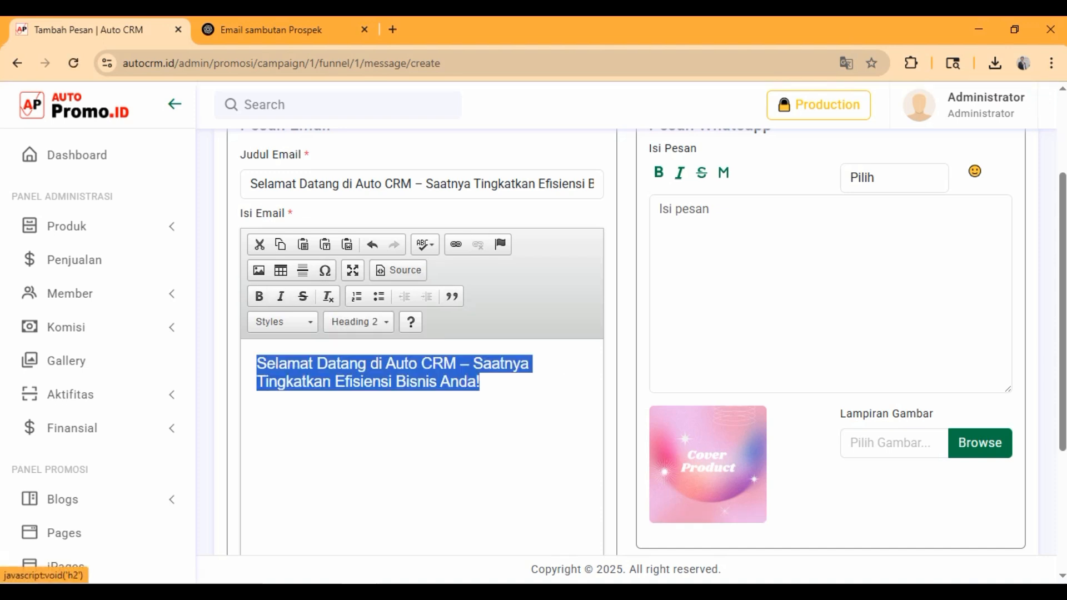
{"action": "left_click", "coordinate": [481, 382]}
{"action": "key", "text": "Return"}
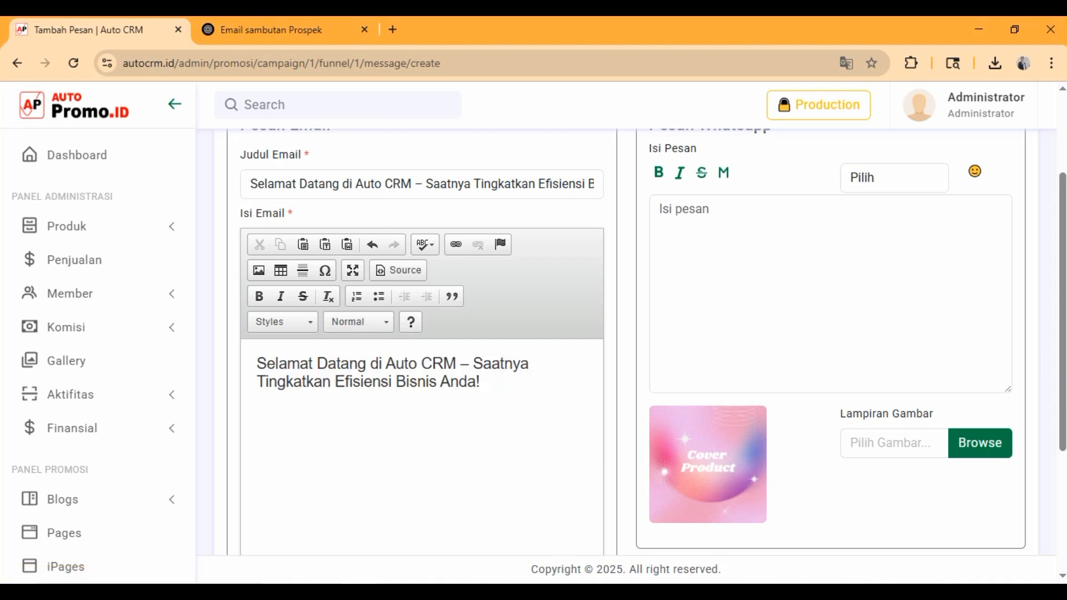
- Copy the email body text from ChatGPT's draft and paste it below the heading in the Auto CRM email
{"action": "left_click", "coordinate": [271, 29]}
{"action": "left_click_drag", "start_coordinate": [335, 262], "coordinate": [419, 364]}
{"action": "right_click", "coordinate": [423, 283]}
{"action": "left_click", "coordinate": [440, 290]}
{"action": "left_click", "coordinate": [89, 30]}
{"action": "key", "text": "ctrl+v"}
- Replace the "[Nama Prospek]" placeholder in the email greeting with the Panggilan and Nama short codes
{"action": "scroll", "coordinate": [422, 445], "scroll_direction": "up", "scroll_amount": 5}
{"action": "left_click_drag", "start_coordinate": [279, 408], "coordinate": [353, 409]}
{"action": "scroll", "coordinate": [422, 389], "scroll_direction": "down", "scroll_amount": 3}
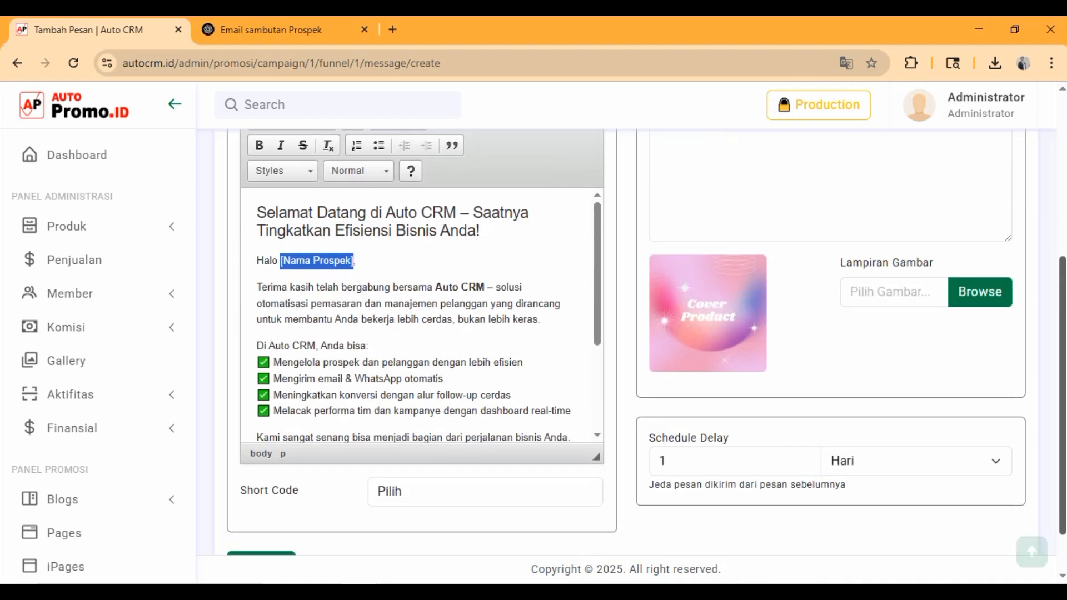
{"action": "scroll", "coordinate": [485, 472], "scroll_direction": "down", "scroll_amount": 1}
{"action": "left_click", "coordinate": [485, 454]}
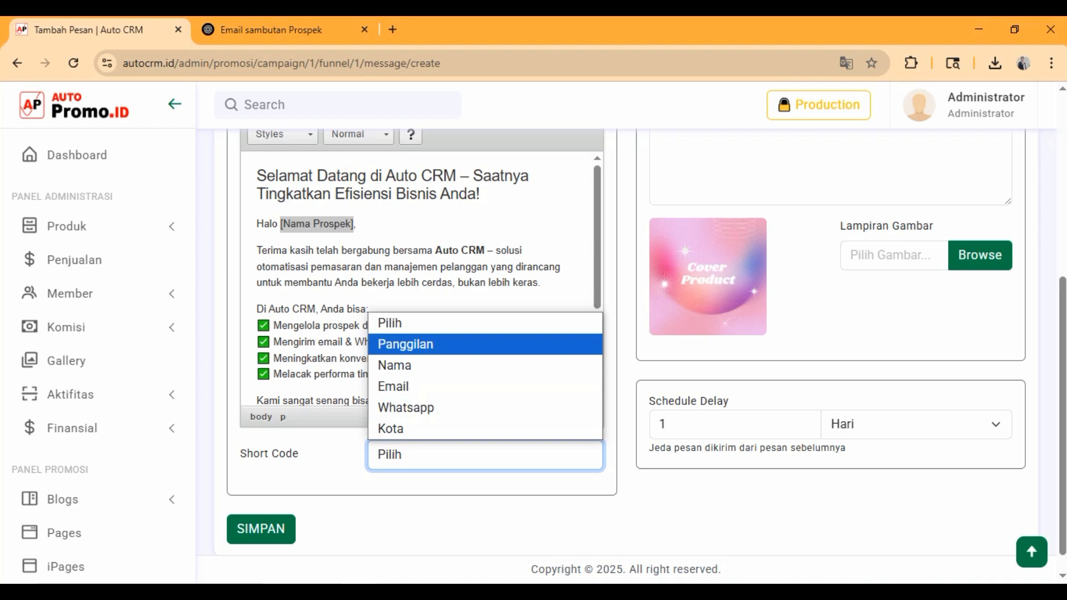
{"action": "left_click", "coordinate": [485, 344]}
{"action": "left_click", "coordinate": [484, 454]}
{"action": "left_click", "coordinate": [484, 365]}
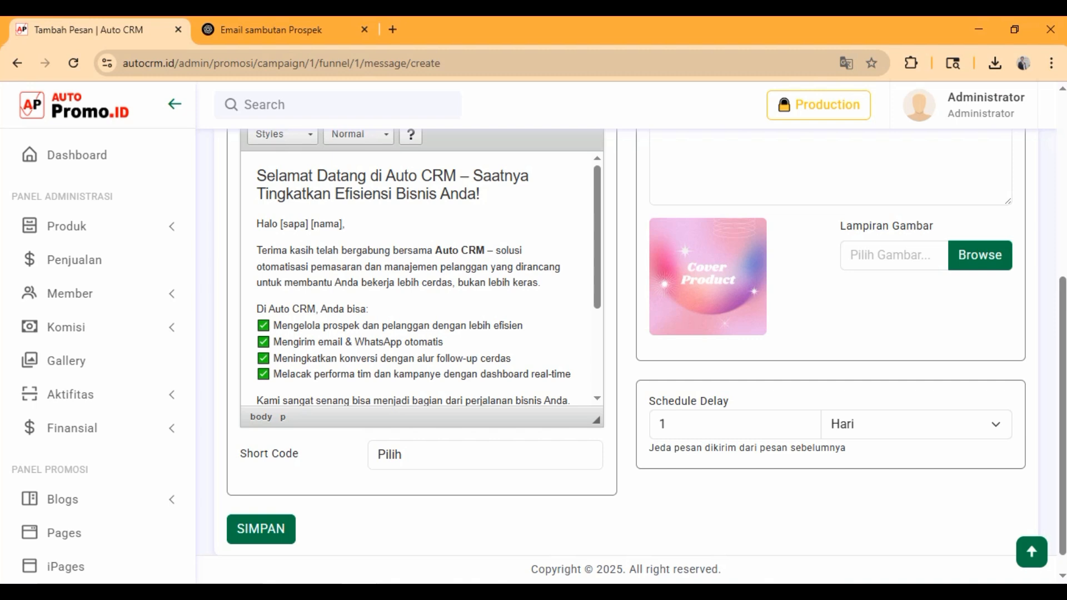
{"action": "scroll", "coordinate": [421, 278], "scroll_direction": "down", "scroll_amount": 3}
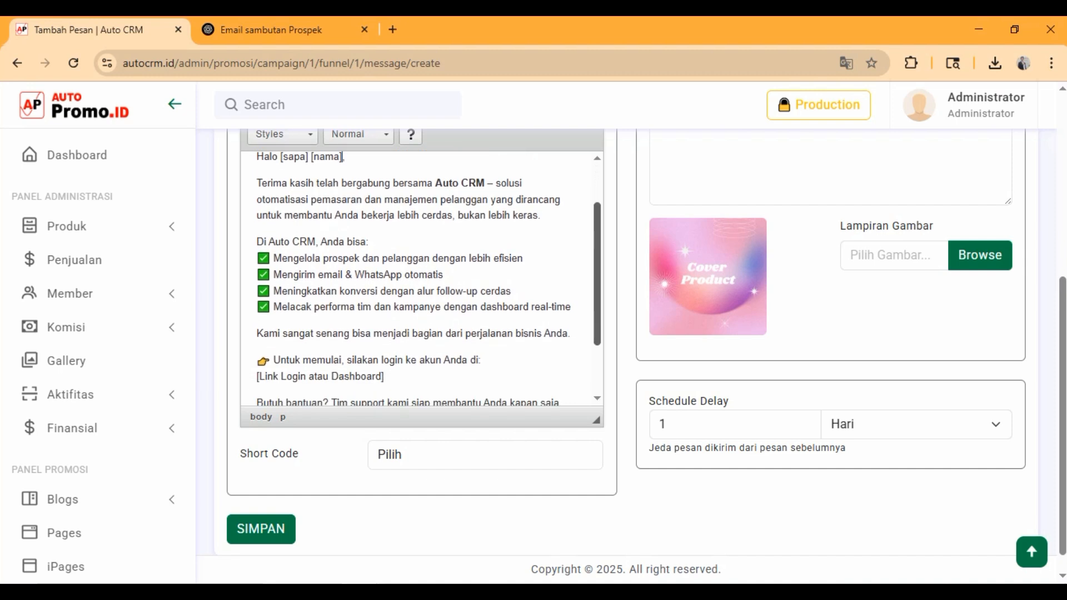
{"action": "mouse_move", "coordinate": [597, 307]}
{"action": "left_mouse_down"}
{"action": "mouse_move", "coordinate": [597, 318]}
{"action": "mouse_move", "coordinate": [596, 291]}
{"action": "left_mouse_up"}
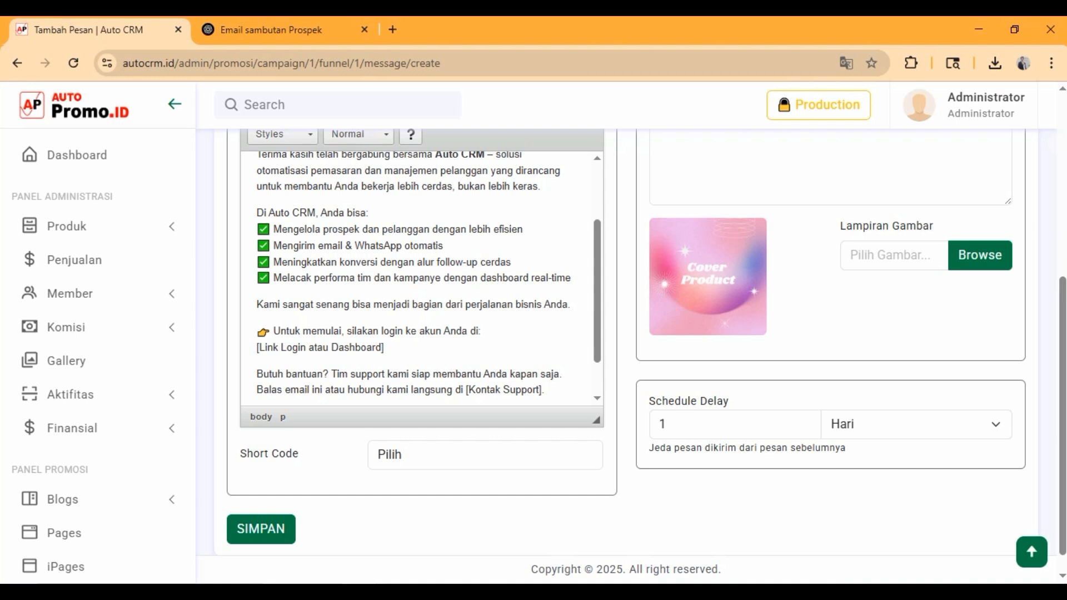
{"action": "left_click_drag", "start_coordinate": [257, 347], "coordinate": [384, 348]}
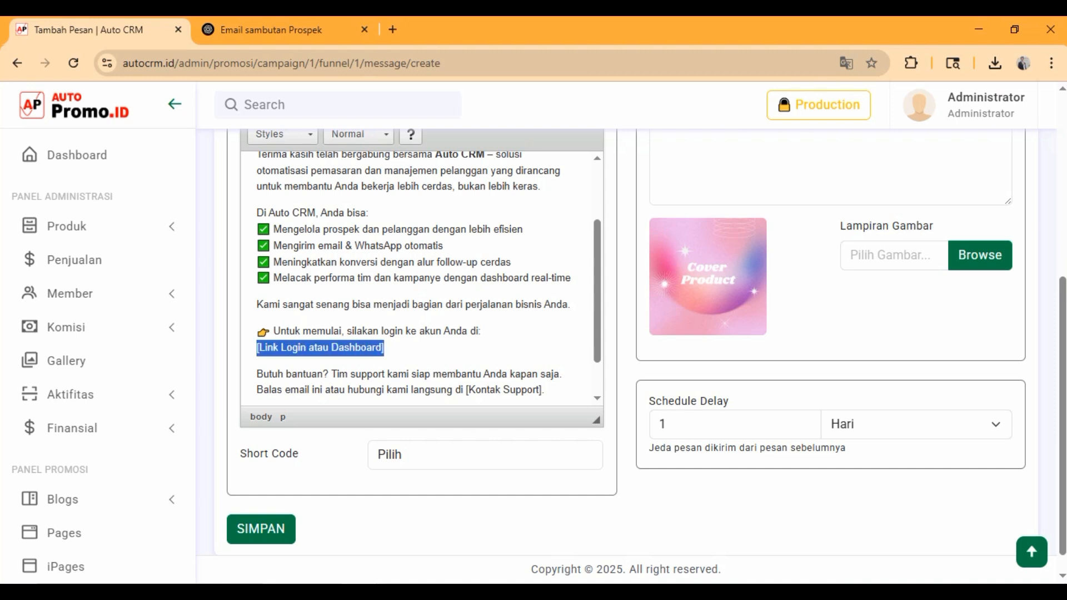
{"action": "left_click", "coordinate": [385, 347]}
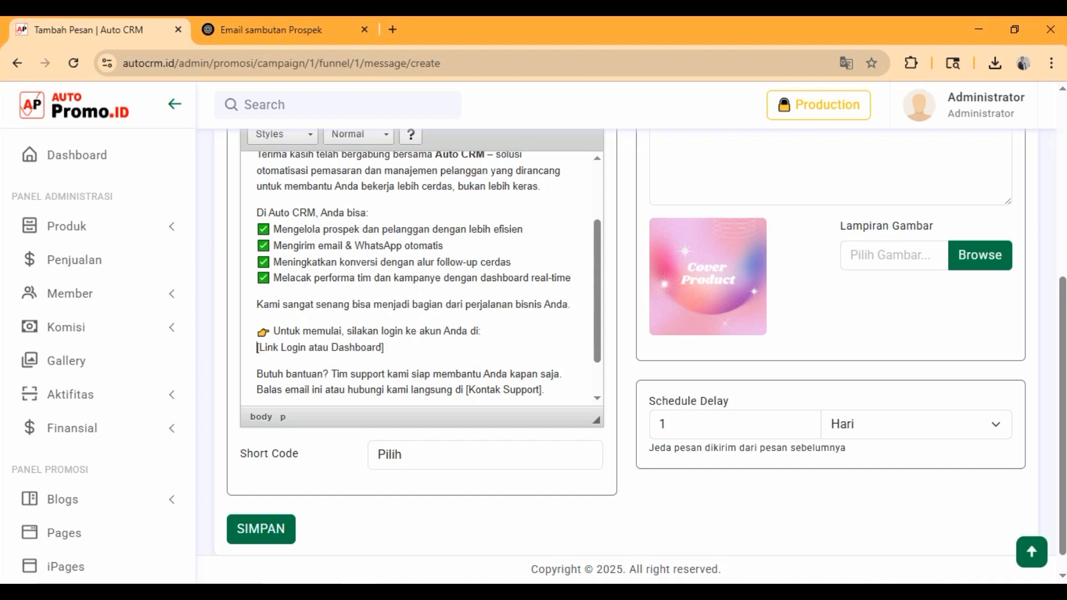
{"action": "left_click_drag", "start_coordinate": [256, 348], "coordinate": [383, 347]}
{"action": "scroll", "coordinate": [422, 222], "scroll_direction": "up", "scroll_amount": 2}
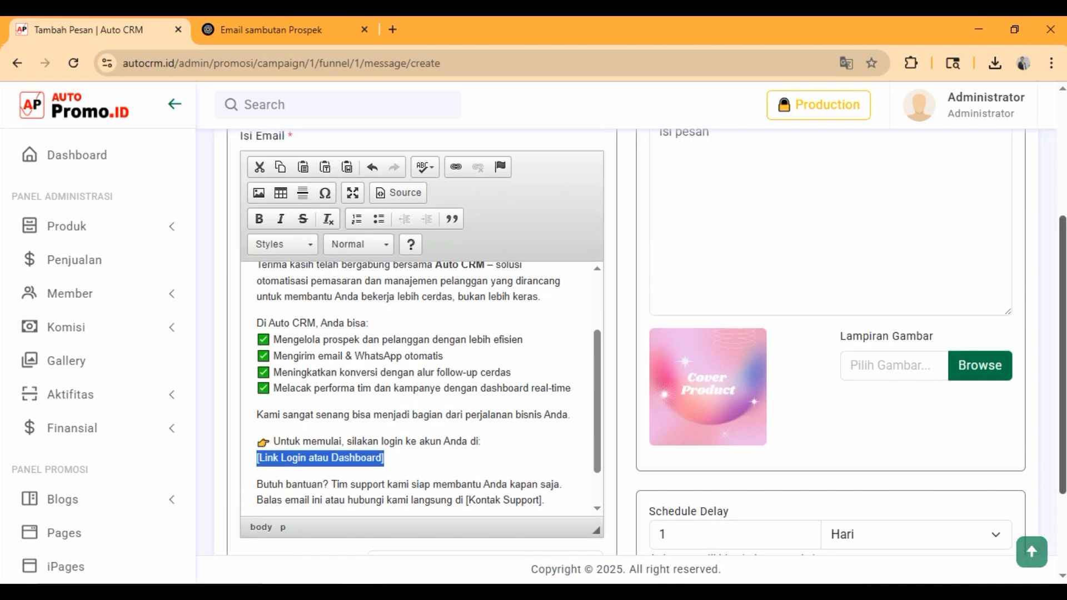
{"action": "left_click", "coordinate": [456, 167]}
{"action": "type", "text": "https://"}
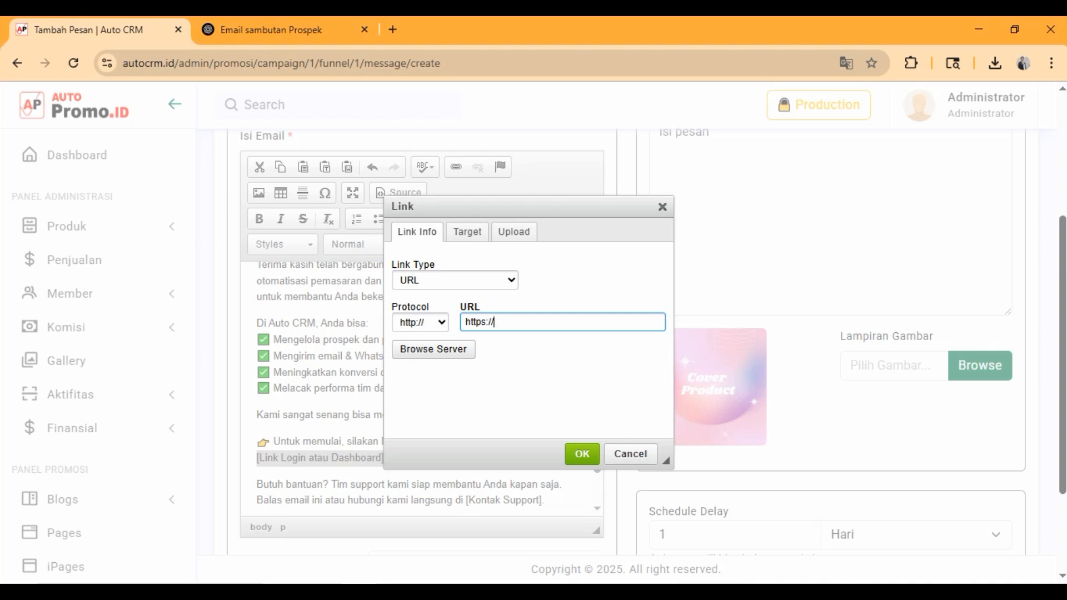
{"action": "type", "text": "autocrm.id/login"}
{"action": "left_click", "coordinate": [466, 231]}
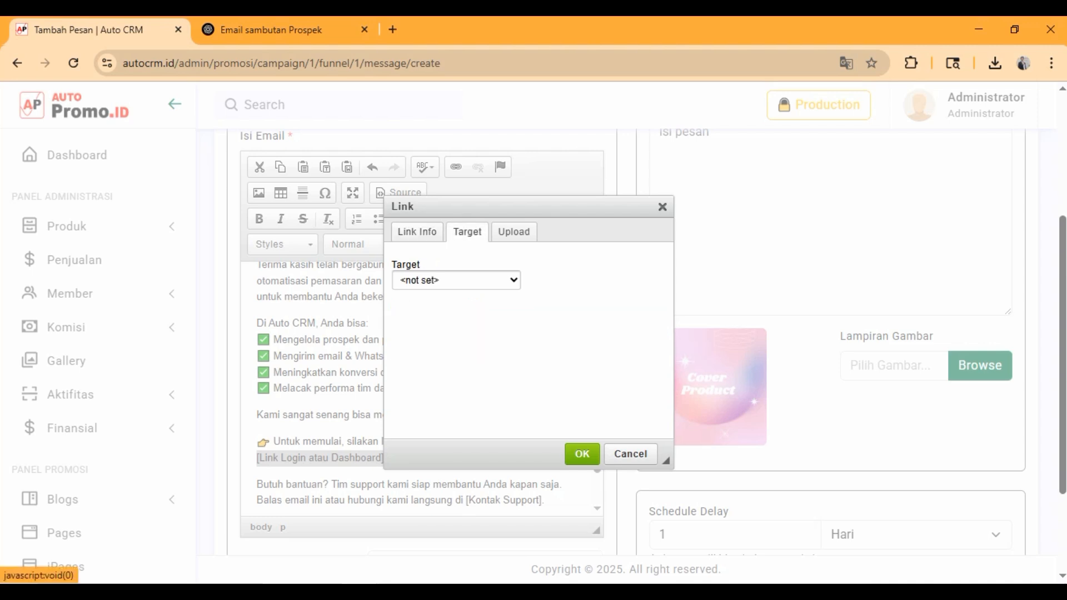
{"action": "left_click", "coordinate": [456, 280]}
{"action": "left_click", "coordinate": [446, 356]}
{"action": "left_click", "coordinate": [582, 453]}
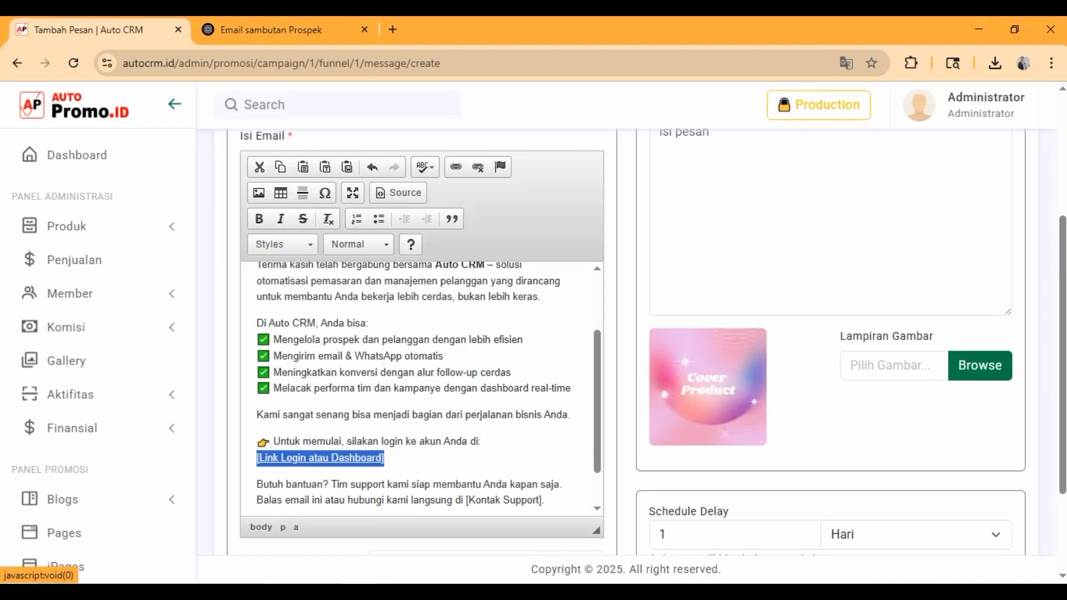
- Copy the entire email body into the WhatsApp message content
{"action": "scroll", "coordinate": [428, 384], "scroll_direction": "down", "scroll_amount": 1}
{"action": "scroll", "coordinate": [428, 383], "scroll_direction": "down", "scroll_amount": 2}
{"action": "scroll", "coordinate": [427, 383], "scroll_direction": "up", "scroll_amount": 5}
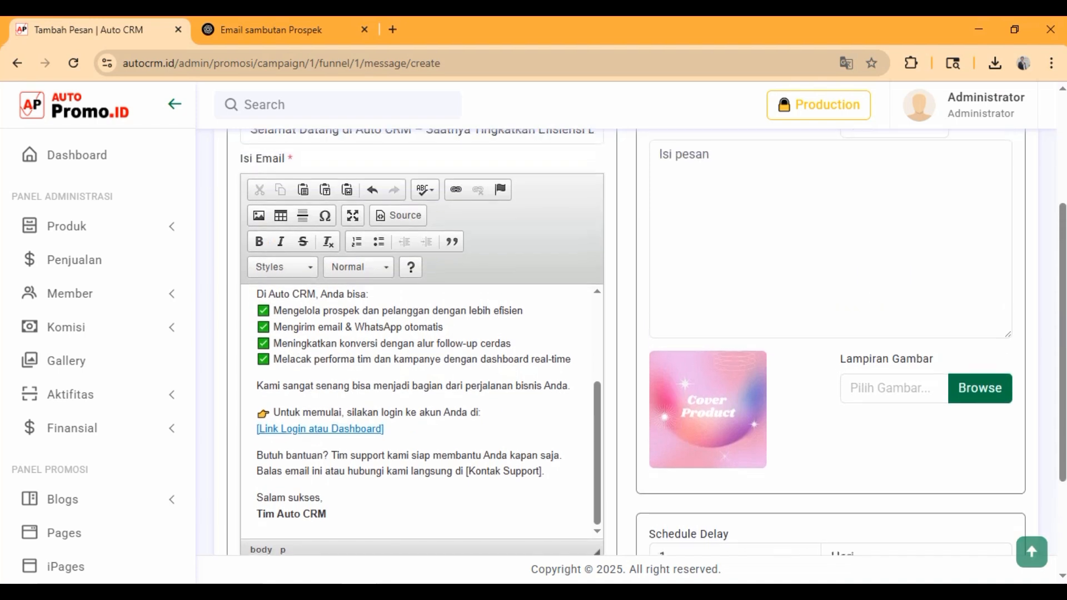
{"action": "scroll", "coordinate": [428, 383], "scroll_direction": "up", "scroll_amount": 1}
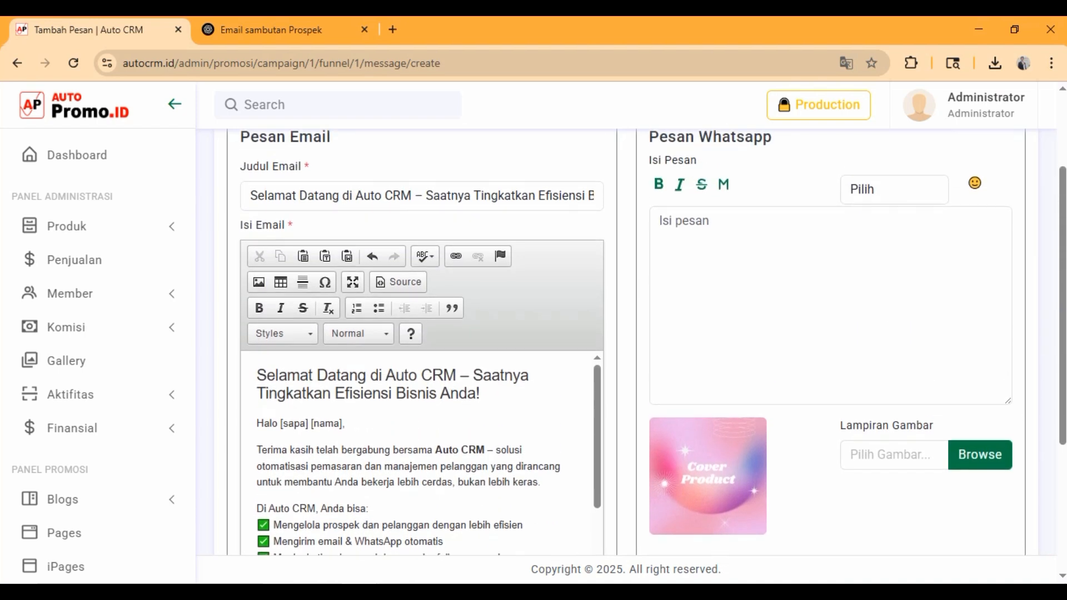
{"action": "scroll", "coordinate": [428, 383], "scroll_direction": "down", "scroll_amount": 2}
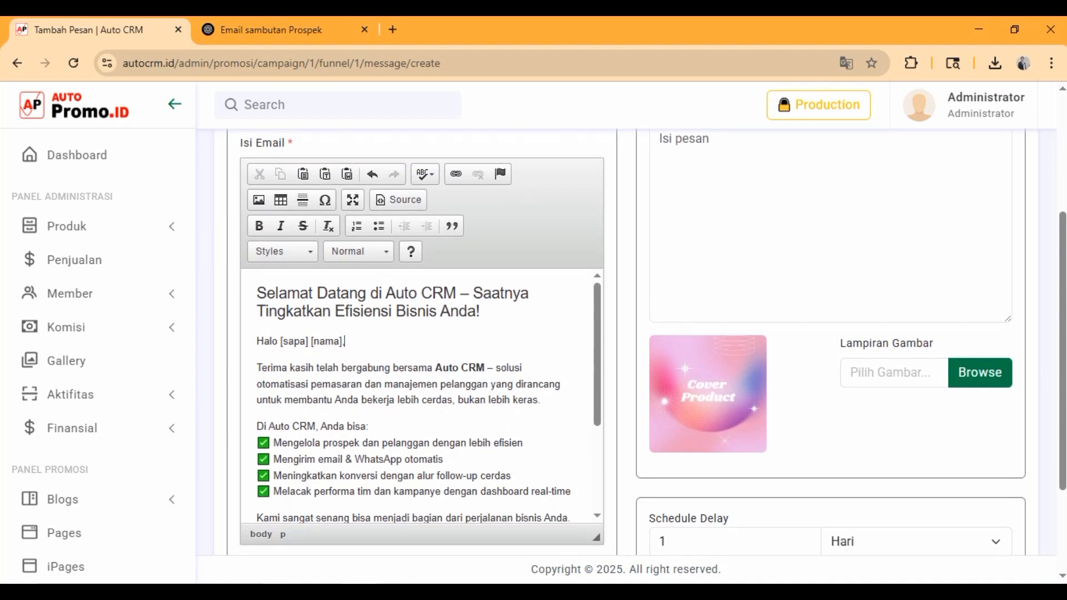
{"action": "key", "text": "ctrl+a"}
{"action": "left_click", "coordinate": [830, 225]}
{"action": "key", "text": "ctrl+v"}
{"action": "scroll", "coordinate": [830, 225], "scroll_direction": "up", "scroll_amount": 5}
{"action": "scroll", "coordinate": [638, 339], "scroll_direction": "up", "scroll_amount": 3}
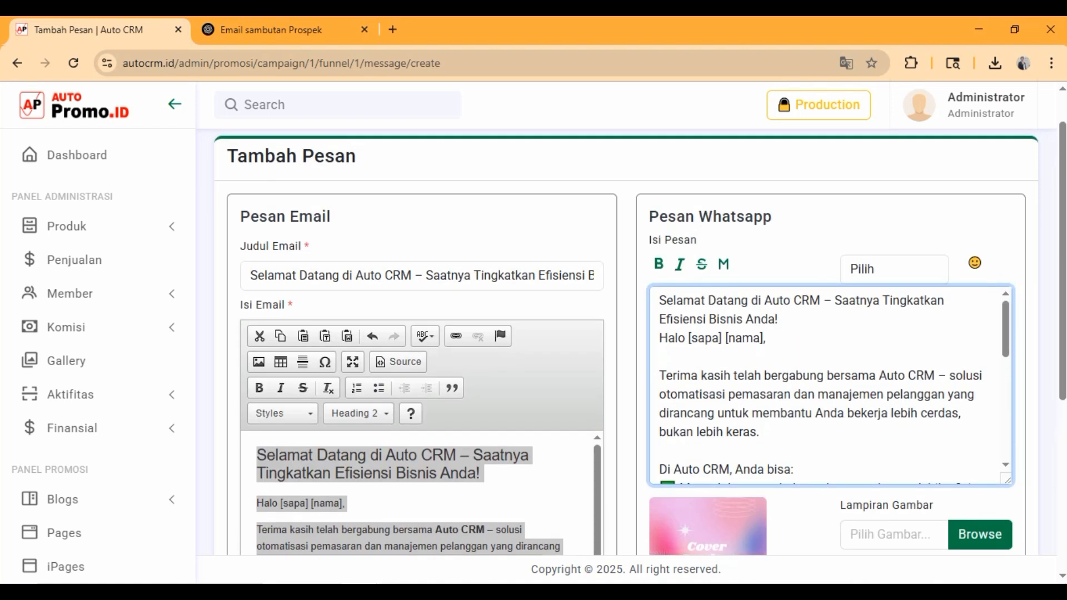
- Make the WhatsApp message's opening title bold and add a line break after it
{"action": "left_click_drag", "start_coordinate": [660, 301], "coordinate": [779, 319]}
{"action": "left_click", "coordinate": [659, 264]}
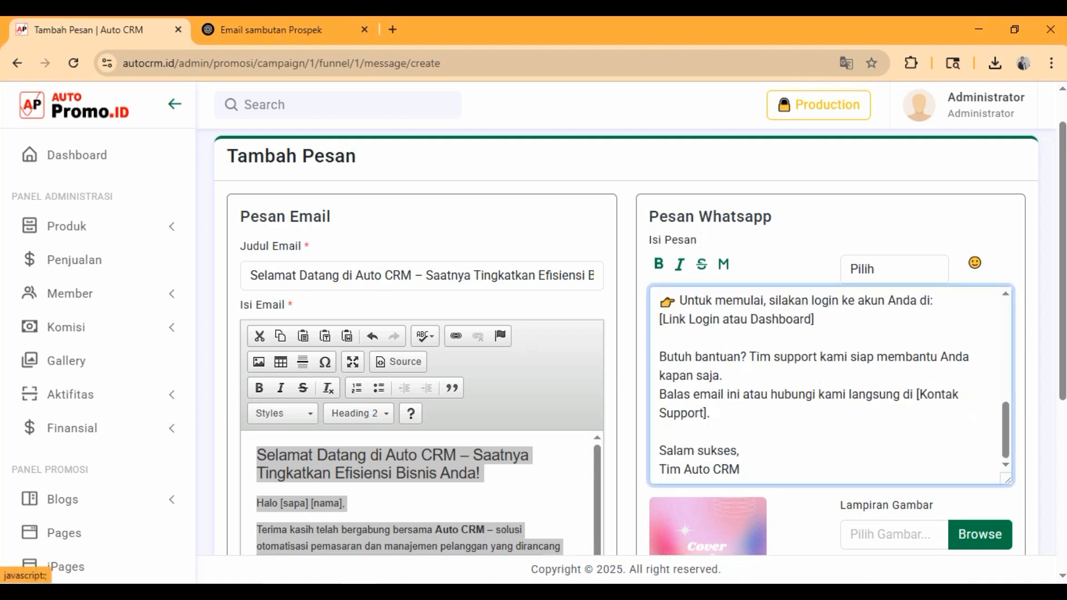
{"action": "scroll", "coordinate": [820, 385], "scroll_direction": "up", "scroll_amount": 6}
{"action": "key", "text": "Right"}
{"action": "key", "text": "Return"}
{"action": "scroll", "coordinate": [828, 384], "scroll_direction": "down", "scroll_amount": 5}
{"action": "scroll", "coordinate": [828, 384], "scroll_direction": "down", "scroll_amount": 2}
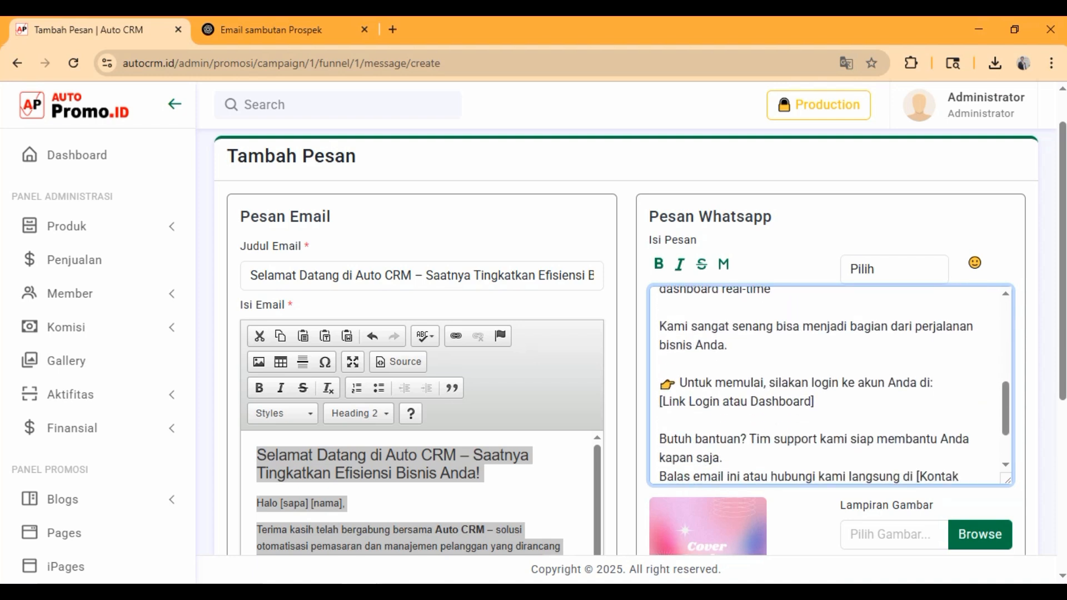
{"action": "left_click_drag", "start_coordinate": [659, 401], "coordinate": [815, 401]}
{"action": "key", "text": "BackSpace"}
{"action": "type", "text": "https://"}
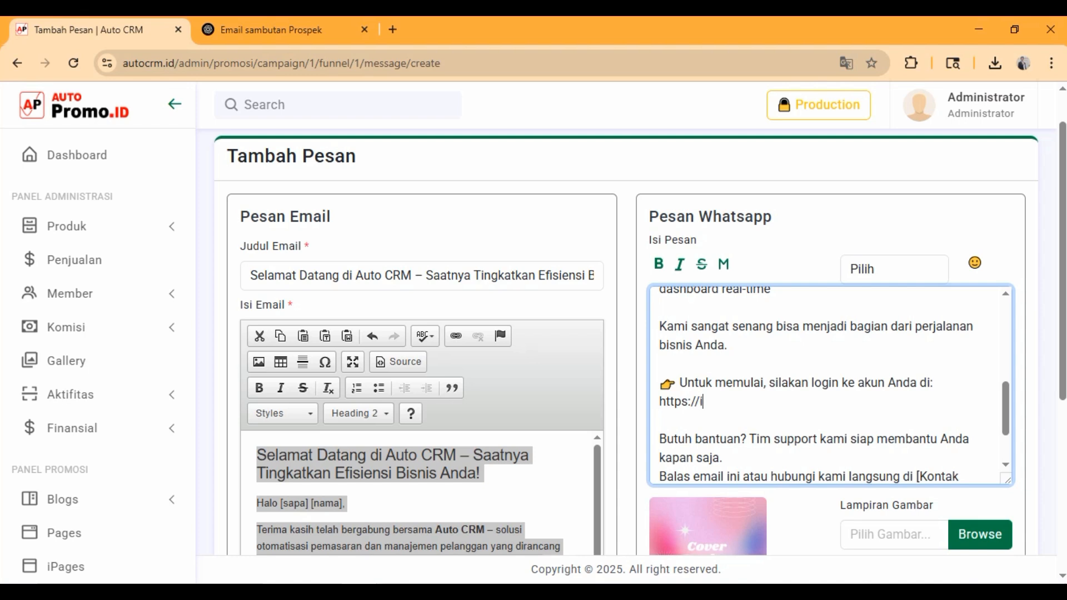
{"action": "type", "text": "autocrm.id/login"}
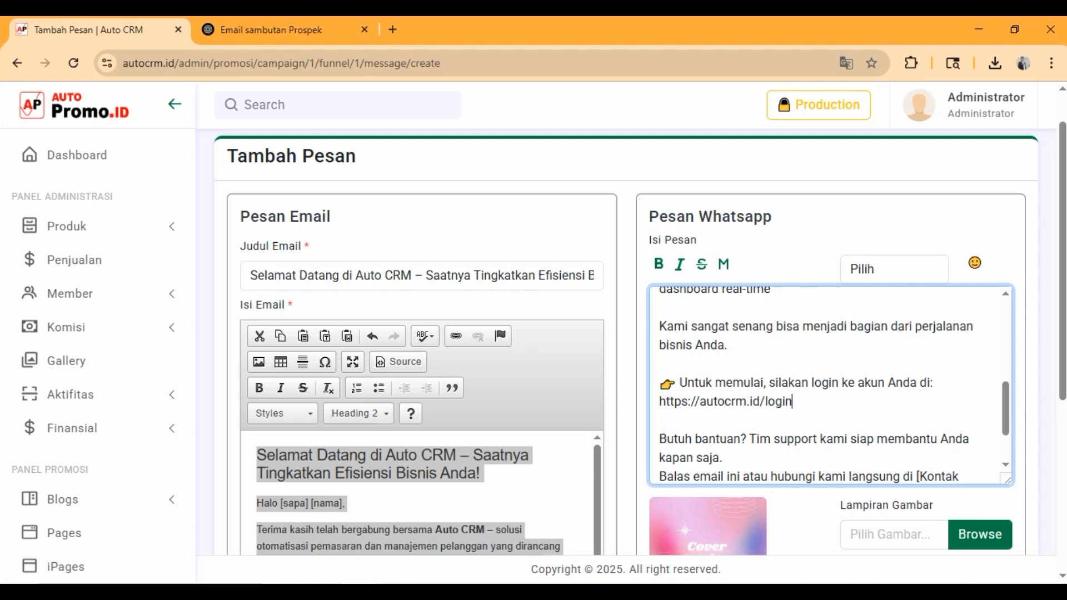
{"action": "scroll", "coordinate": [828, 383], "scroll_direction": "up", "scroll_amount": 7}
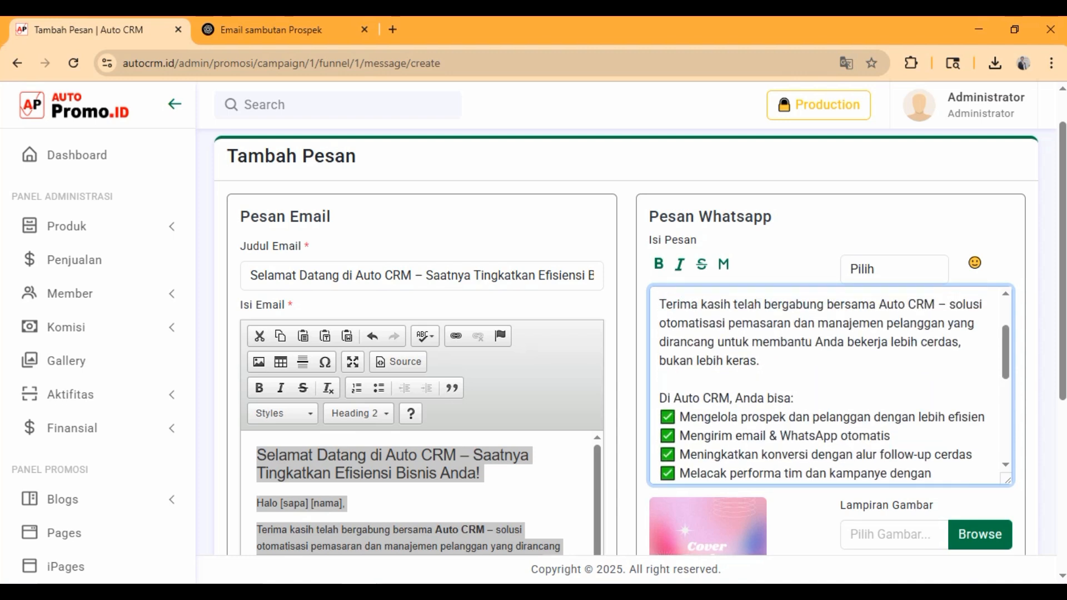
- Make the closing signature "Tim Auto CRM" bold in the WhatsApp message
{"action": "scroll", "coordinate": [828, 383], "scroll_direction": "down", "scroll_amount": 8}
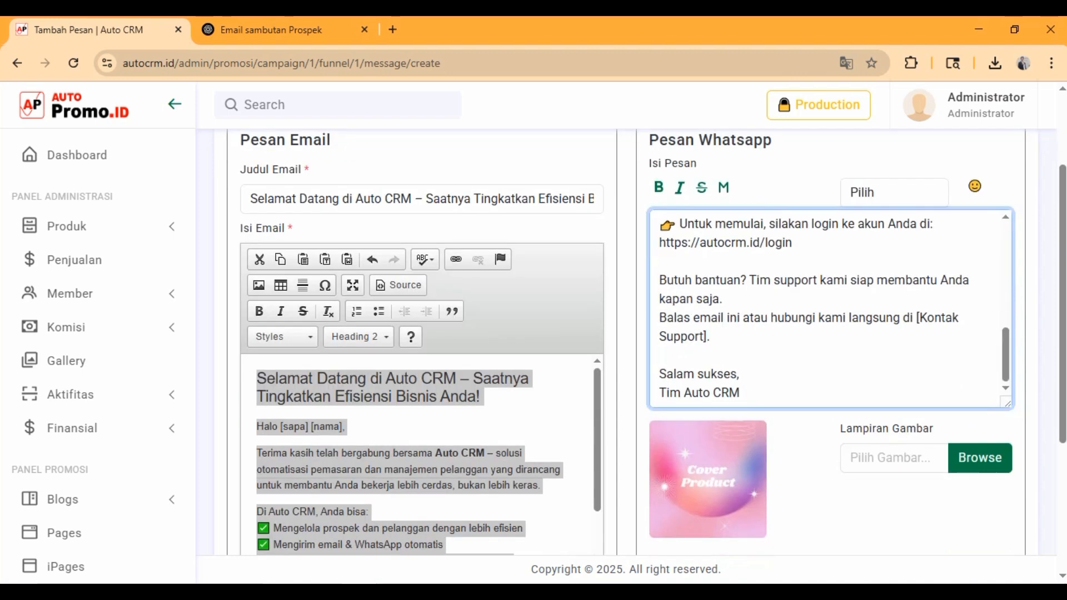
{"action": "left_click_drag", "start_coordinate": [741, 393], "coordinate": [660, 393]}
{"action": "left_click", "coordinate": [659, 187]}
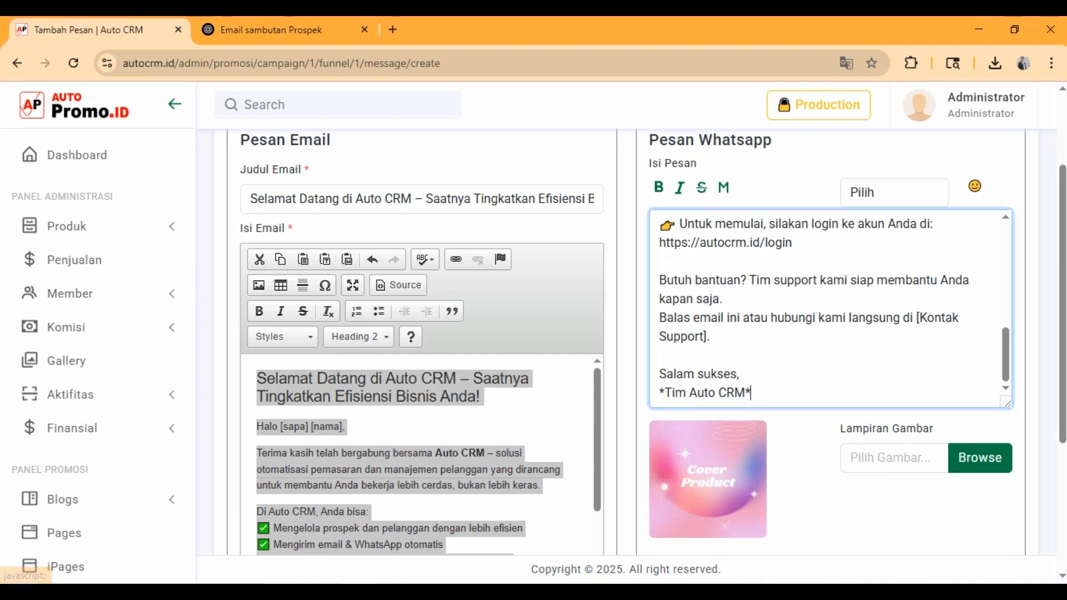
- Set the message's schedule delay to 1 Menit and save the message
{"action": "scroll", "coordinate": [828, 355], "scroll_direction": "down", "scroll_amount": 1}
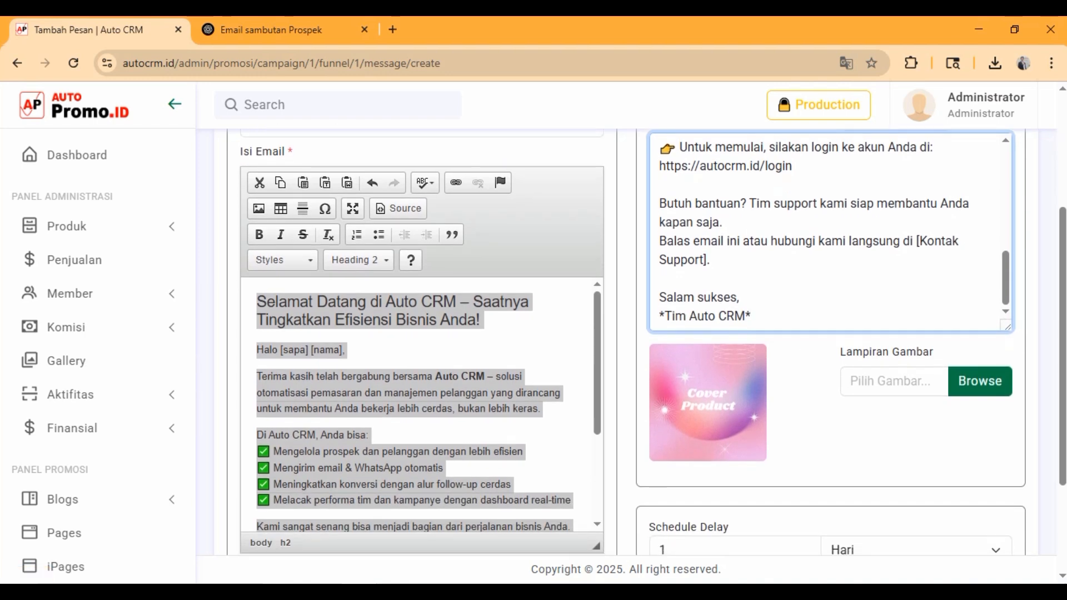
{"action": "scroll", "coordinate": [644, 345], "scroll_direction": "down", "scroll_amount": 2}
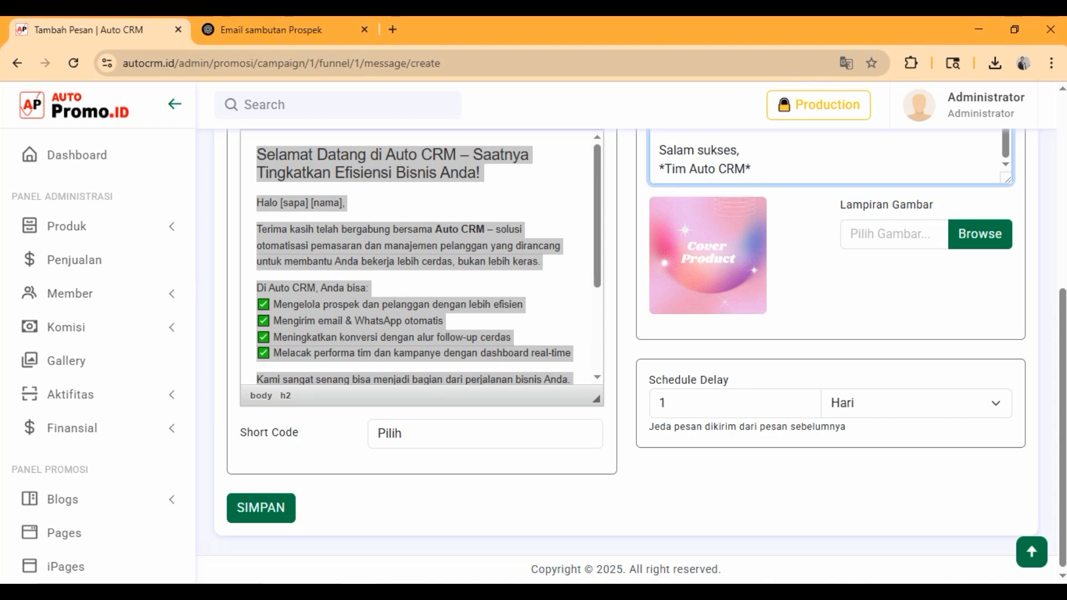
{"action": "left_click", "coordinate": [915, 402]}
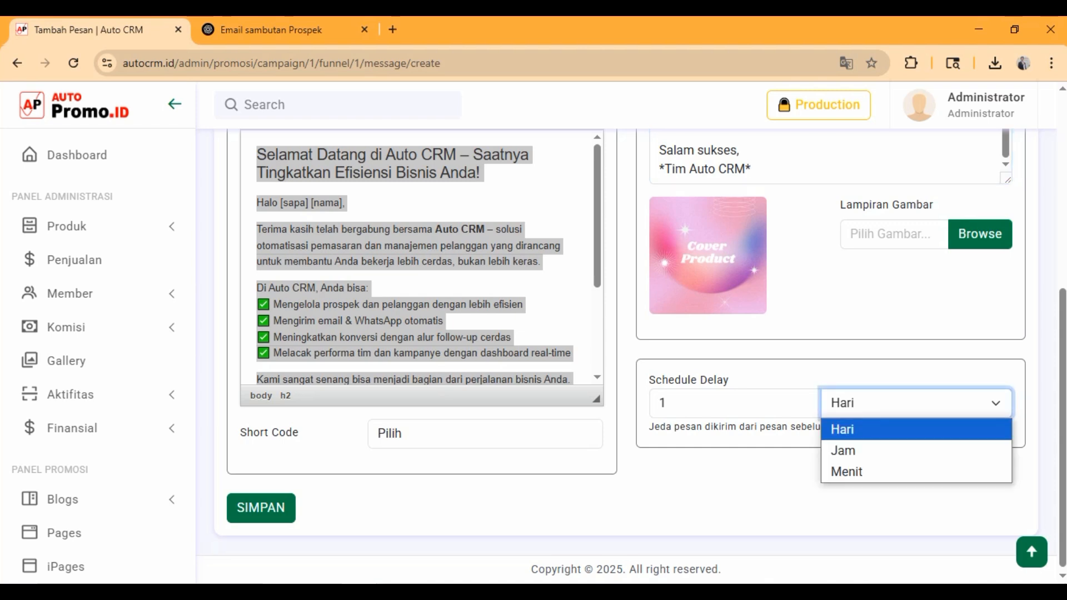
{"action": "left_click", "coordinate": [915, 468]}
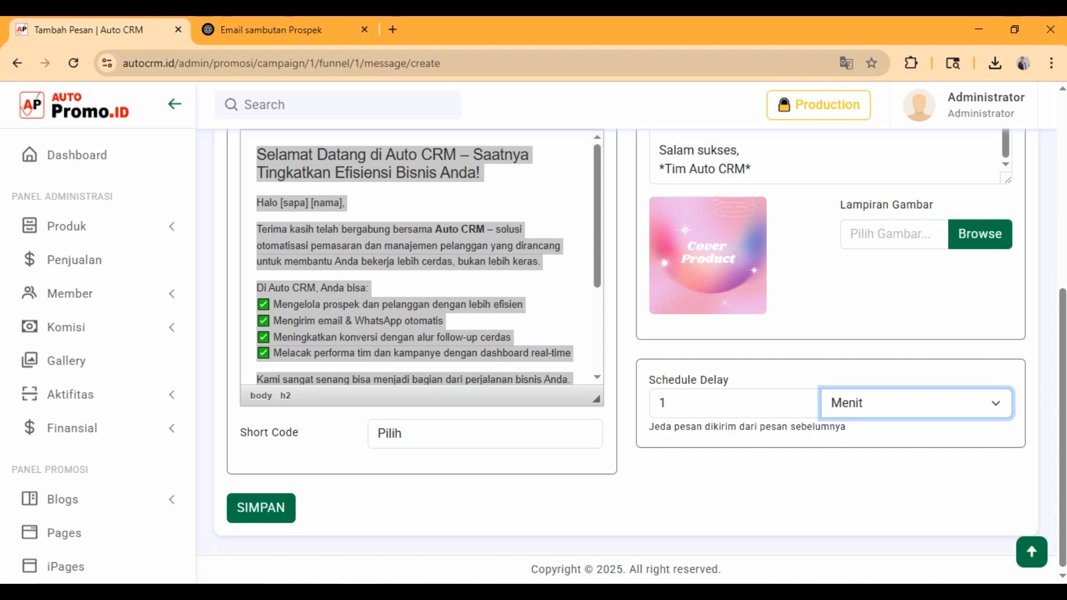
{"action": "scroll", "coordinate": [626, 342], "scroll_direction": "up", "scroll_amount": 2}
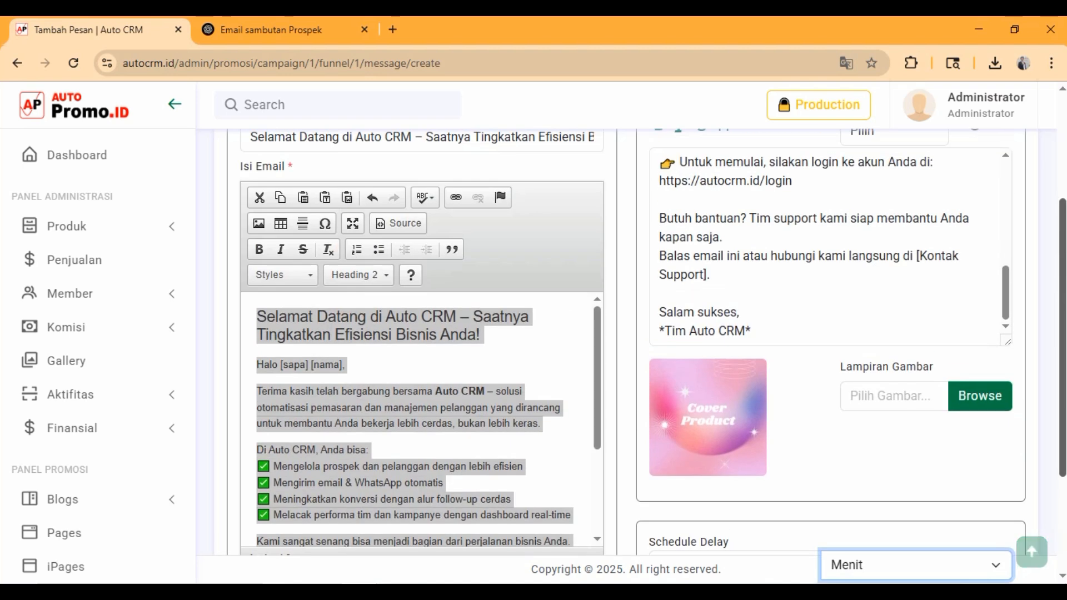
{"action": "scroll", "coordinate": [626, 342], "scroll_direction": "down", "scroll_amount": 2}
{"action": "left_click", "coordinate": [260, 521]}
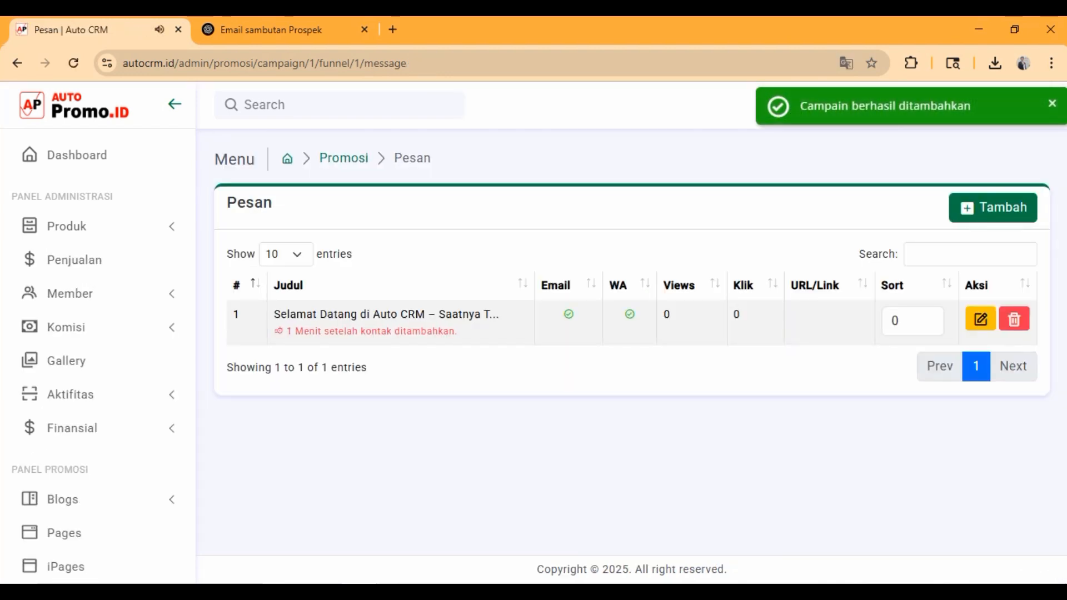
{"action": "left_click_drag", "start_coordinate": [287, 331], "coordinate": [457, 331]}
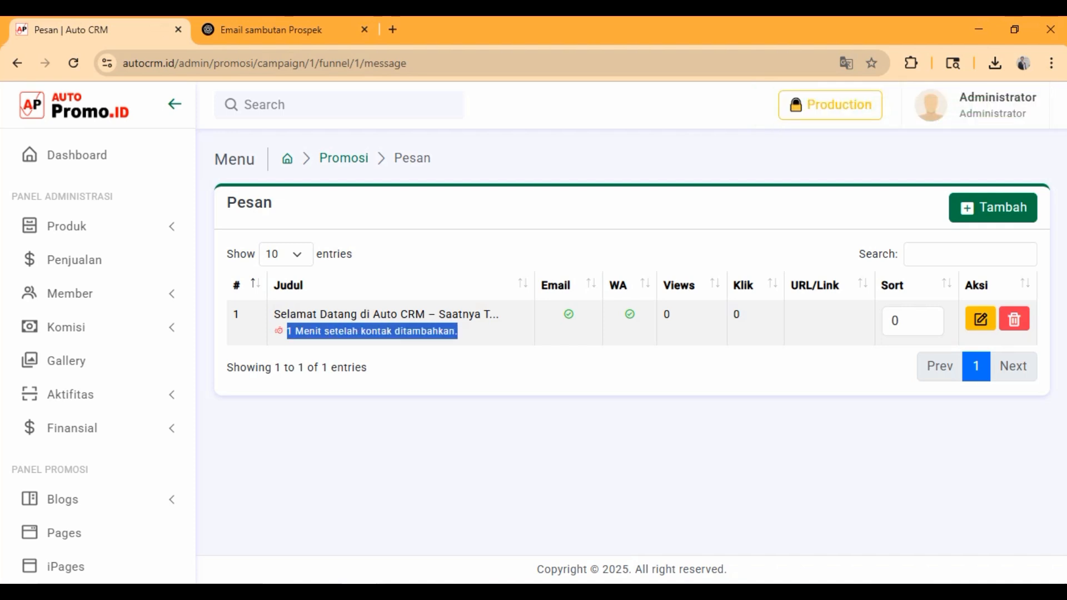
- Switch to ChatGPT and send the prompt "buatkan pesan kedua dengan delay 1 hari dari pesan diatas"
{"action": "key", "text": "ctrl+Tab"}
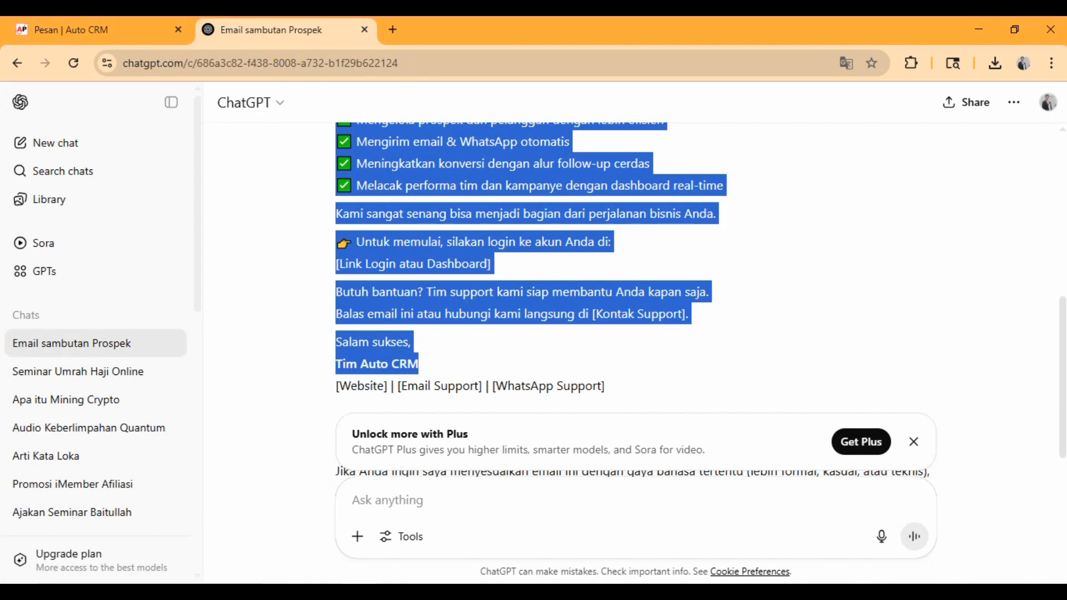
{"action": "left_click", "coordinate": [387, 499]}
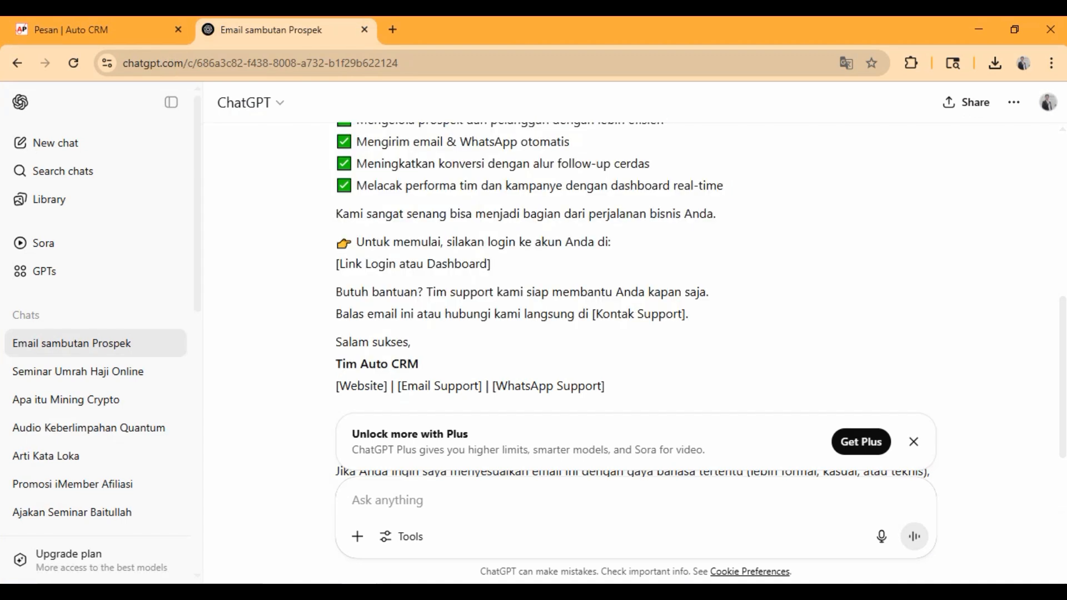
{"action": "type", "text": "buatan"}
{"action": "key", "text": "BackSpace"}
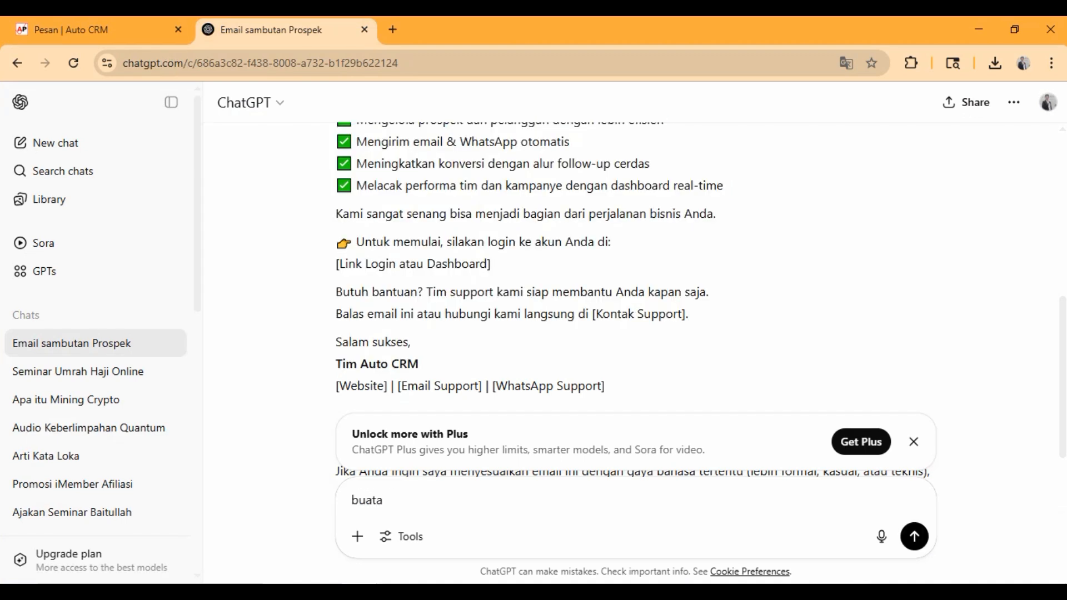
{"action": "key", "text": "BackSpace"}
{"action": "type", "text": "kan pesan kedua dari"}
{"action": "key", "text": "BackSpace"}
{"action": "key", "text": "BackSpace"}
{"action": "key", "text": "BackSpace"}
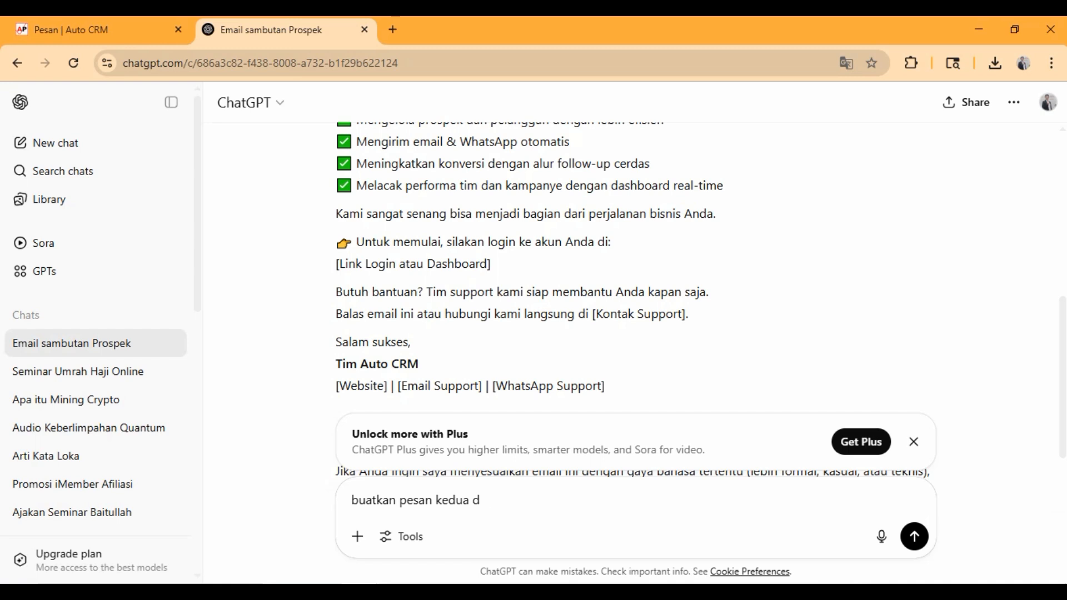
{"action": "type", "text": "dengan dealay 1 hari dari "}
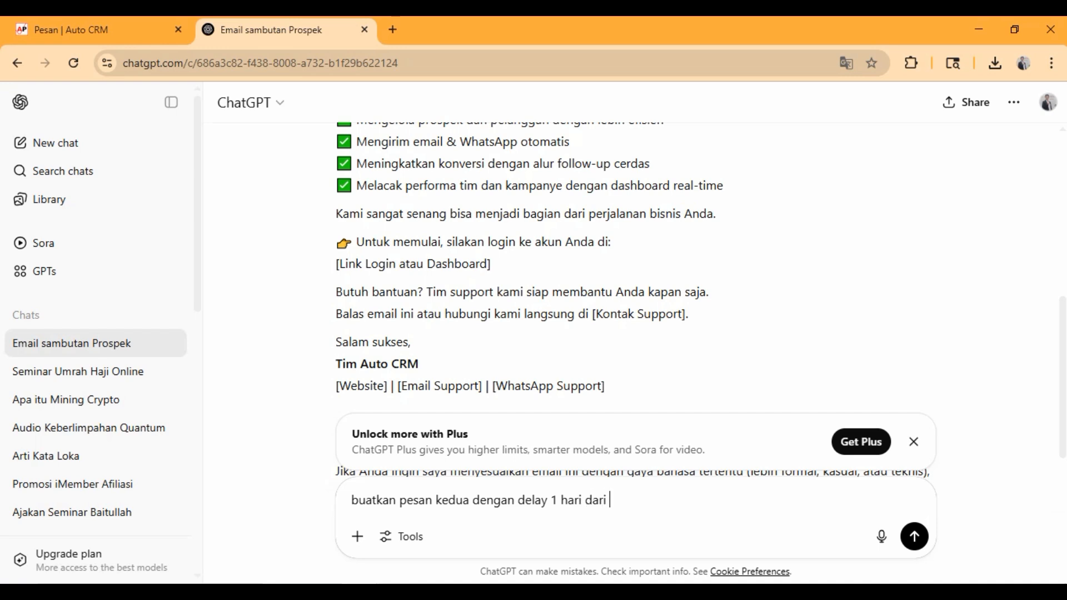
{"action": "type", "text": "pesan diatas"}
{"action": "key", "text": "Return"}
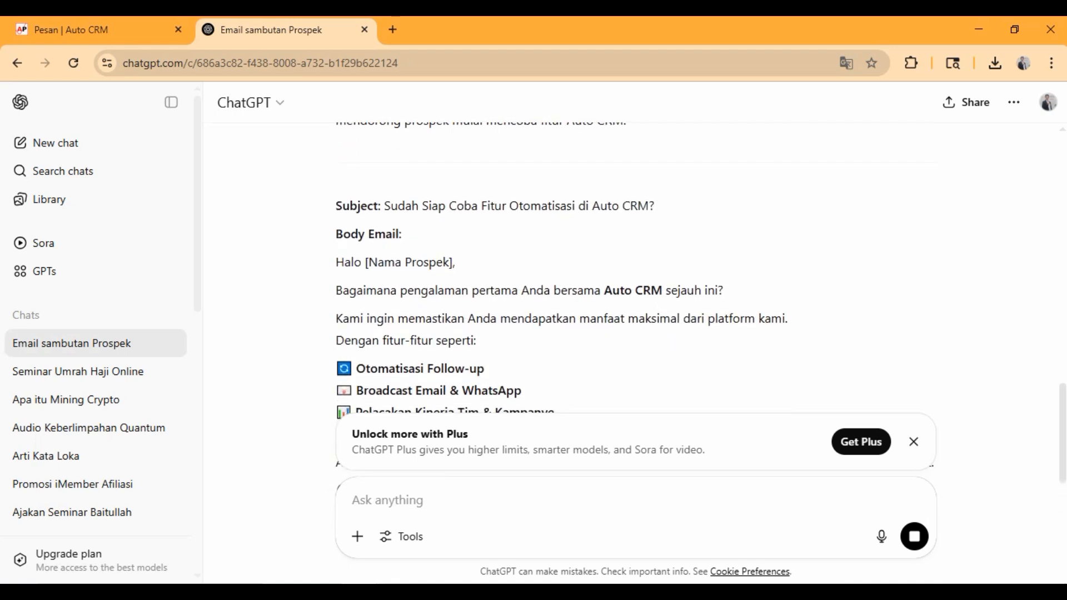
- Copy the generated subject "Sudah Siap Coba Fitur Otomatisasi di Auto CRM?" into the email title of a new Auto CRM message
{"action": "left_click_drag", "start_coordinate": [384, 208], "coordinate": [653, 208]}
{"action": "key", "text": "ctrl+c"}
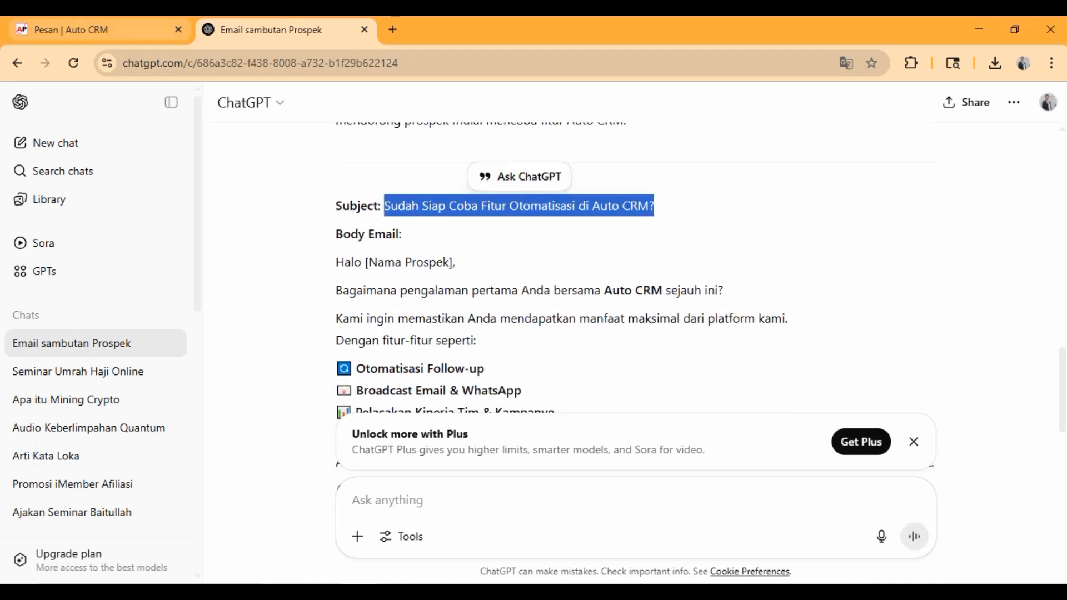
{"action": "left_click", "coordinate": [100, 30]}
{"action": "left_click", "coordinate": [992, 207]}
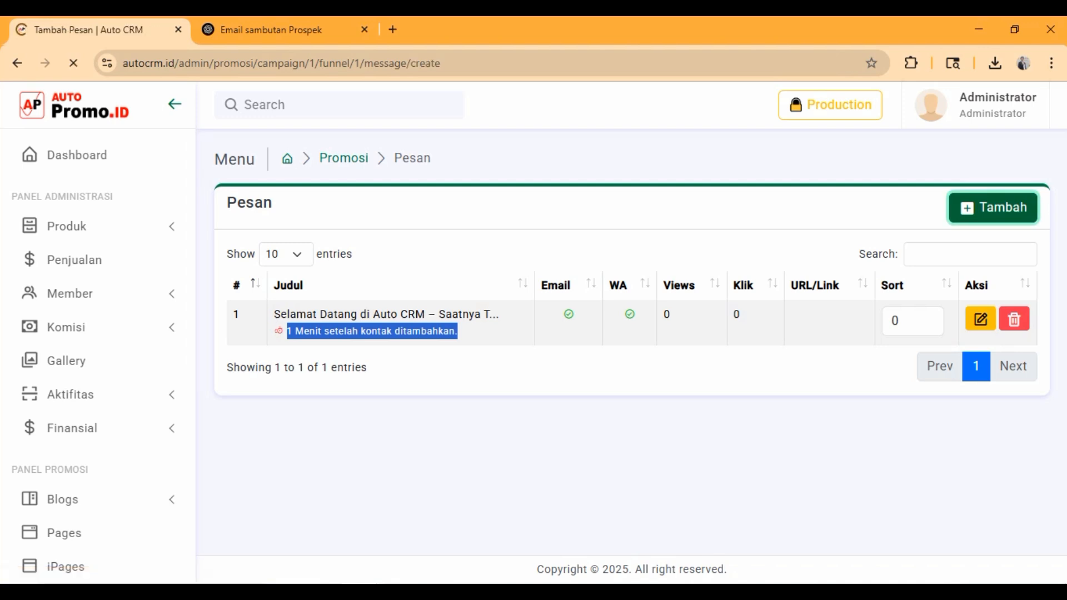
{"action": "left_click", "coordinate": [333, 323]}
{"action": "key", "text": "ctrl+v"}
- Insert the same title at the start of the email body and format it as Heading 2
{"action": "left_click", "coordinate": [271, 30]}
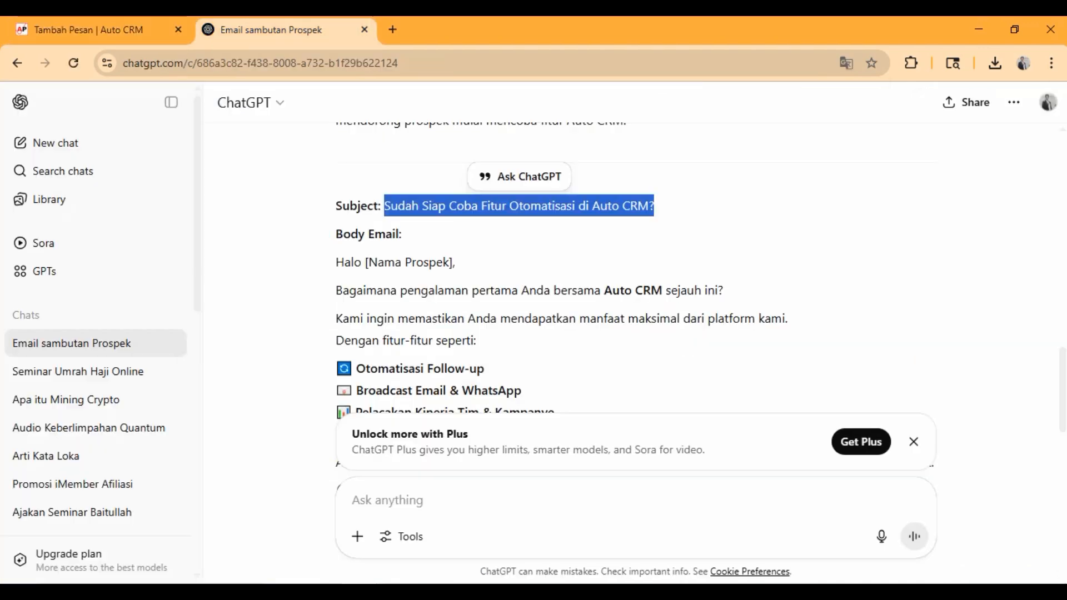
{"action": "left_click", "coordinate": [89, 30]}
{"action": "left_click", "coordinate": [400, 511]}
{"action": "key", "text": "ctrl+v"}
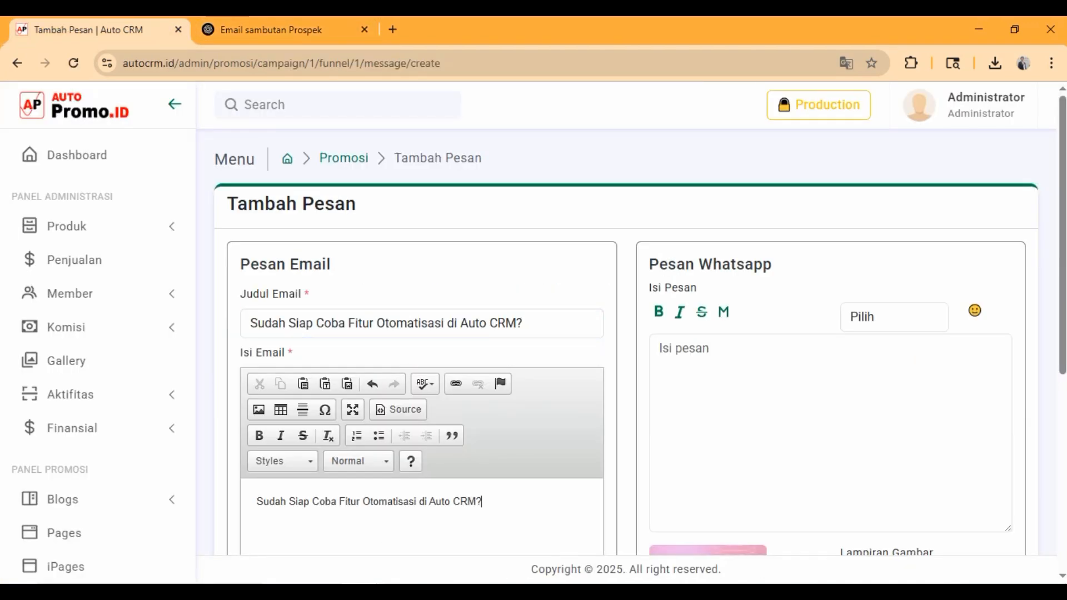
{"action": "left_click_drag", "start_coordinate": [484, 503], "coordinate": [256, 502]}
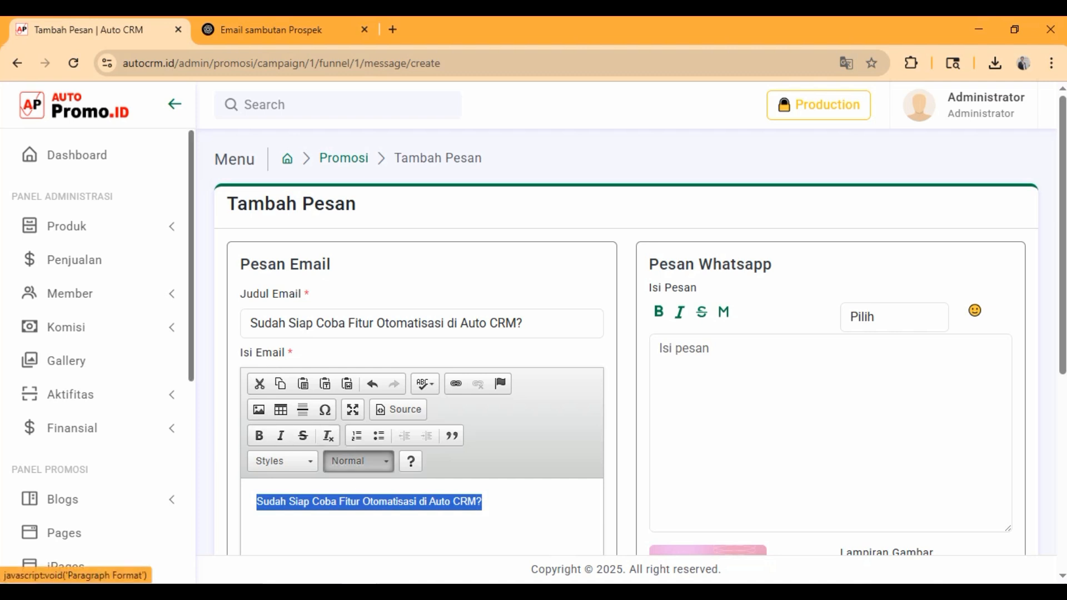
{"action": "left_click", "coordinate": [359, 461]}
{"action": "left_click", "coordinate": [381, 414]}
- Copy the second email's text from ChatGPT, greeting through "Tim Auto CRM", into the email body below the heading
{"action": "scroll", "coordinate": [364, 460], "scroll_direction": "down", "scroll_amount": 2}
{"action": "left_click", "coordinate": [311, 396]}
{"action": "key", "text": "Return"}
{"action": "key", "text": "ctrl+Tab"}
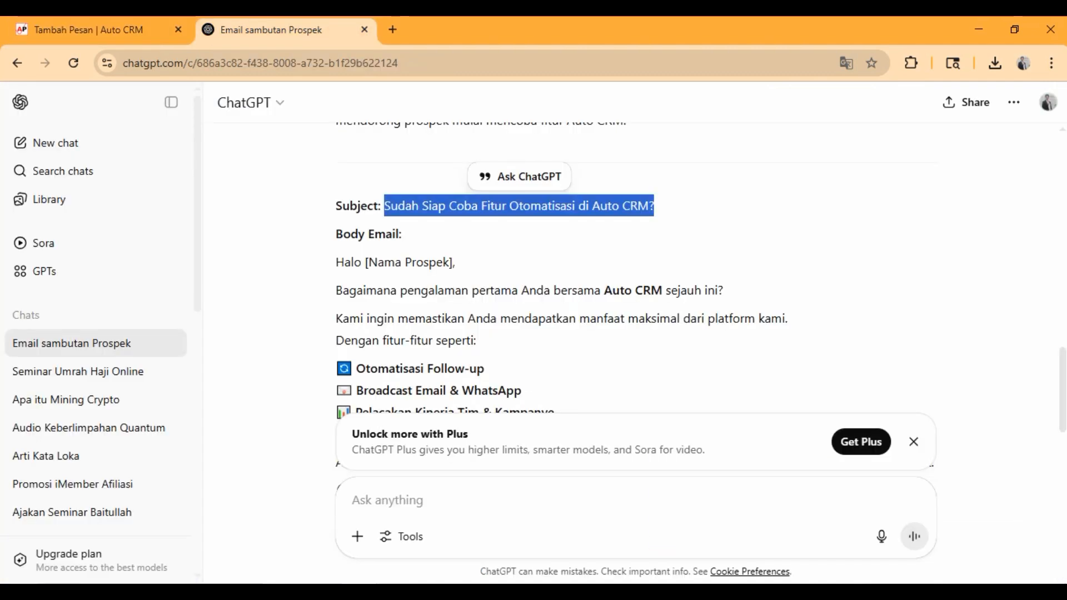
{"action": "scroll", "coordinate": [476, 252], "scroll_direction": "down", "scroll_amount": 5}
{"action": "left_click_drag", "start_coordinate": [336, 216], "coordinate": [420, 326]}
{"action": "key", "text": "ctrl+c"}
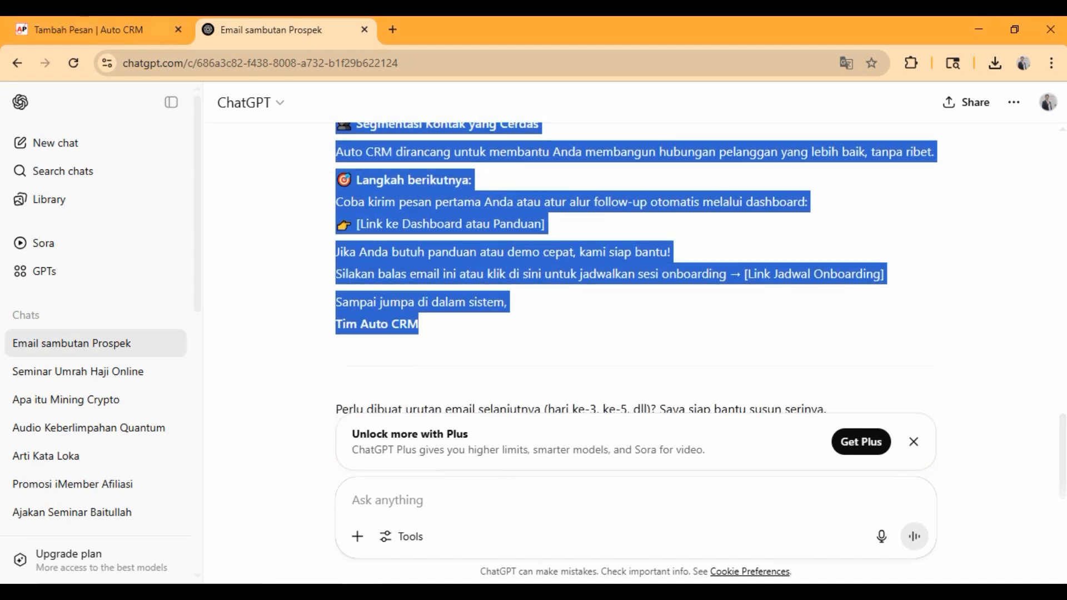
{"action": "key", "text": "ctrl+shift+Tab"}
{"action": "key", "text": "ctrl+v"}
- Replace "[Nama Prospek]" in the email greeting with the [sapa] and [nama] short codes
{"action": "scroll", "coordinate": [421, 450], "scroll_direction": "up", "scroll_amount": 4}
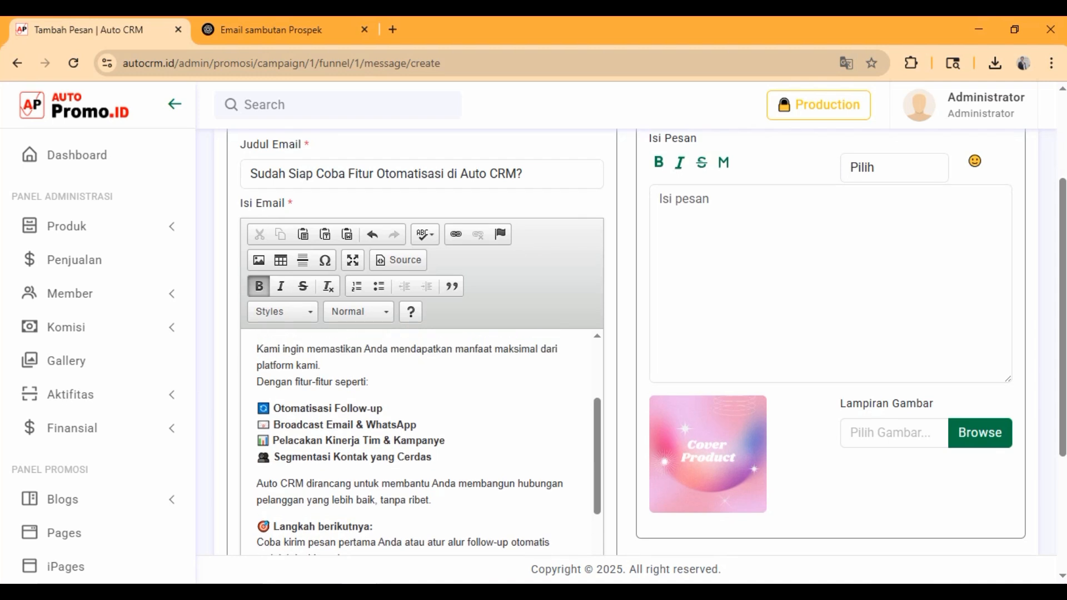
{"action": "left_click_drag", "start_coordinate": [281, 401], "coordinate": [354, 401]}
{"action": "scroll", "coordinate": [354, 401], "scroll_direction": "down", "scroll_amount": 2}
{"action": "scroll", "coordinate": [625, 342], "scroll_direction": "down", "scroll_amount": 2}
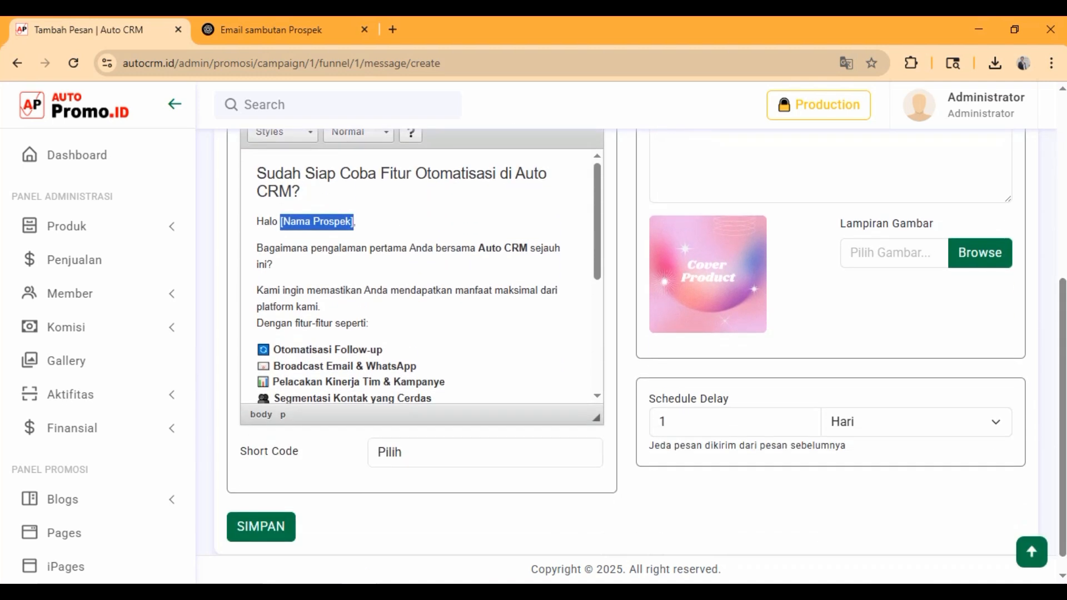
{"action": "left_click", "coordinate": [438, 452]}
{"action": "left_click", "coordinate": [417, 341]}
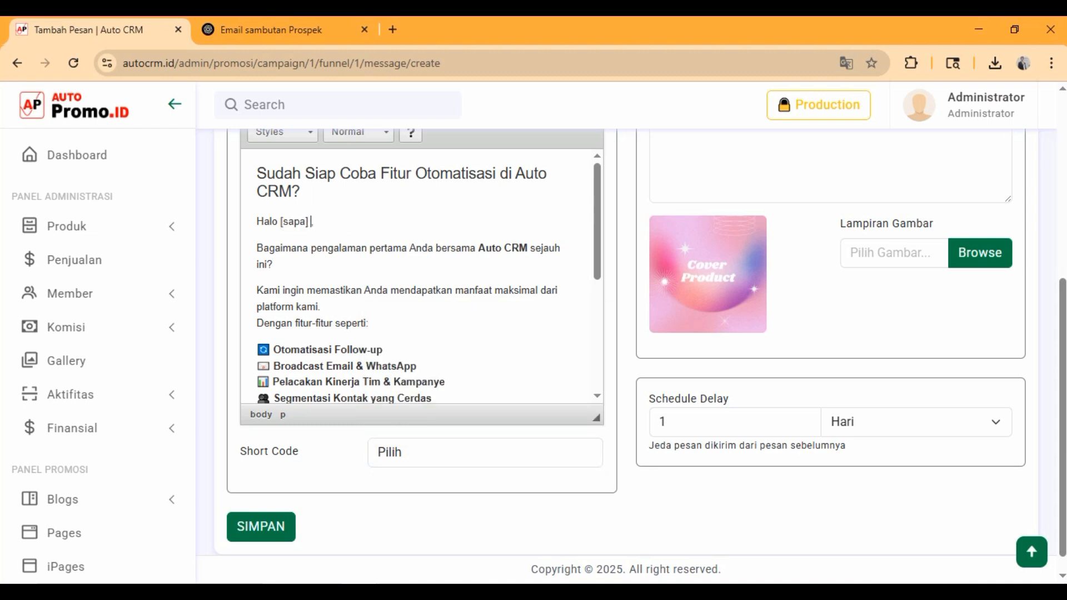
{"action": "left_click", "coordinate": [439, 452]}
{"action": "left_click", "coordinate": [416, 362]}
{"action": "scroll", "coordinate": [416, 362], "scroll_direction": "down", "scroll_amount": 1}
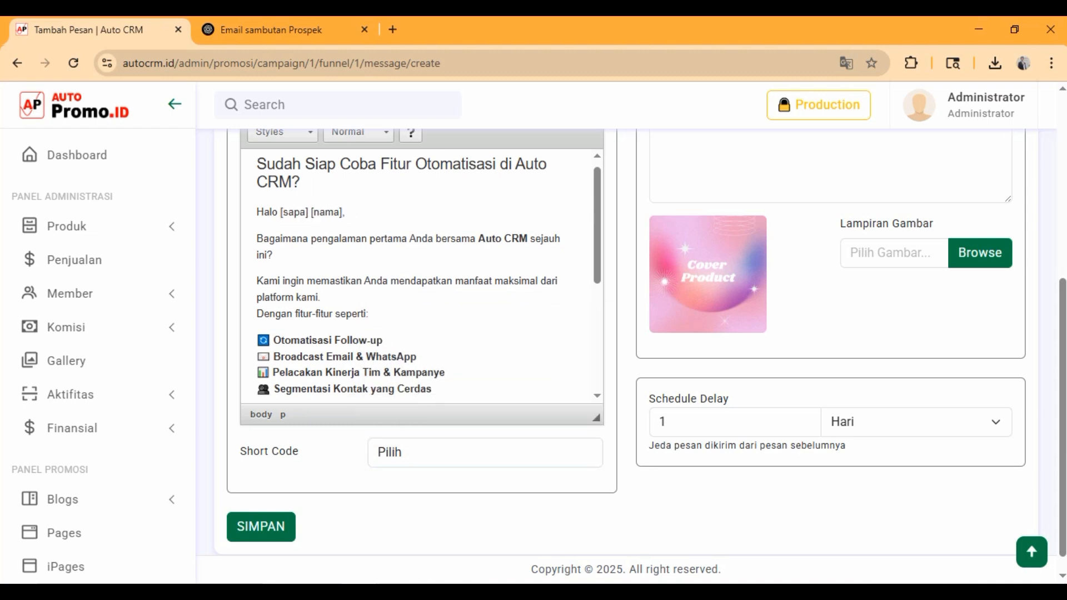
{"action": "scroll", "coordinate": [421, 276], "scroll_direction": "down", "scroll_amount": 2}
{"action": "scroll", "coordinate": [421, 276], "scroll_direction": "down", "scroll_amount": 2}
{"action": "left_click_drag", "start_coordinate": [273, 334], "coordinate": [430, 333]}
{"action": "scroll", "coordinate": [421, 333], "scroll_direction": "up", "scroll_amount": 3}
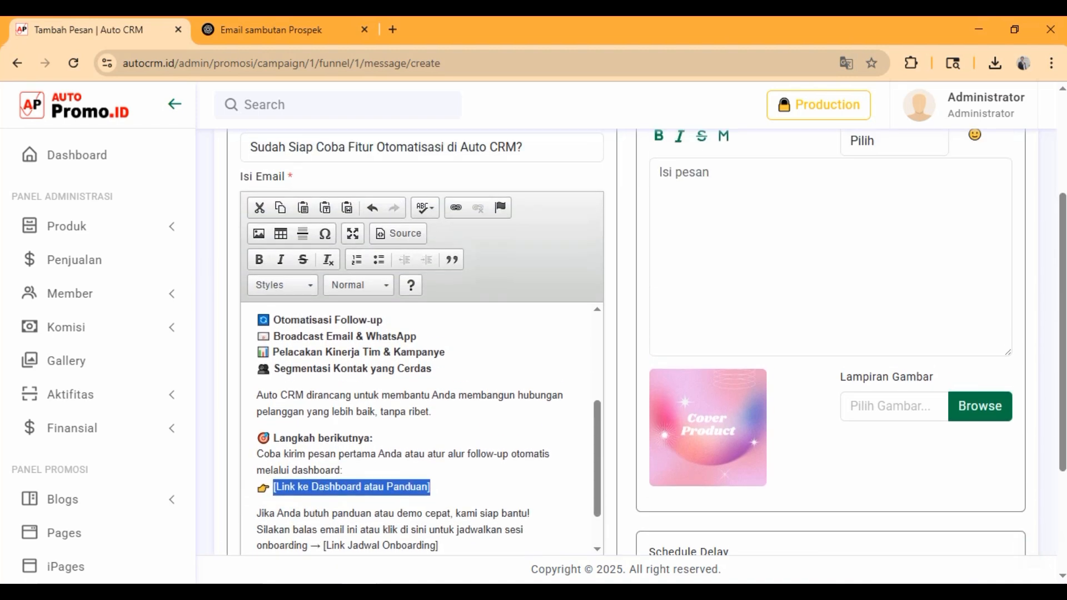
{"action": "left_click", "coordinate": [456, 208]}
{"action": "type", "text": "https://autocrm"}
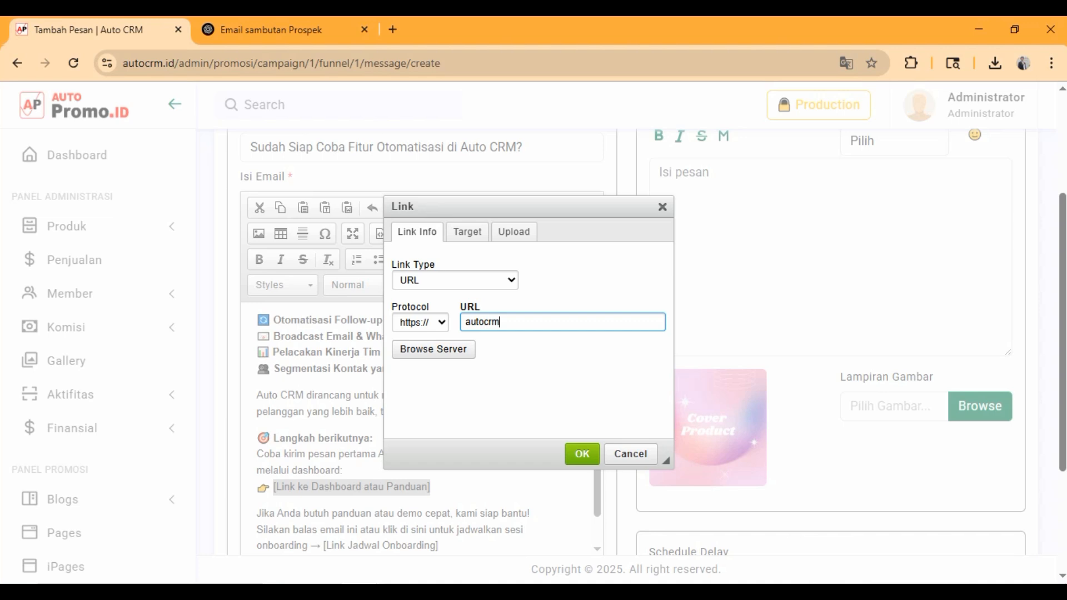
{"action": "type", "text": ".id/login"}
{"action": "left_click", "coordinate": [467, 231]}
{"action": "left_click", "coordinate": [456, 280]}
{"action": "left_click", "coordinate": [446, 356]}
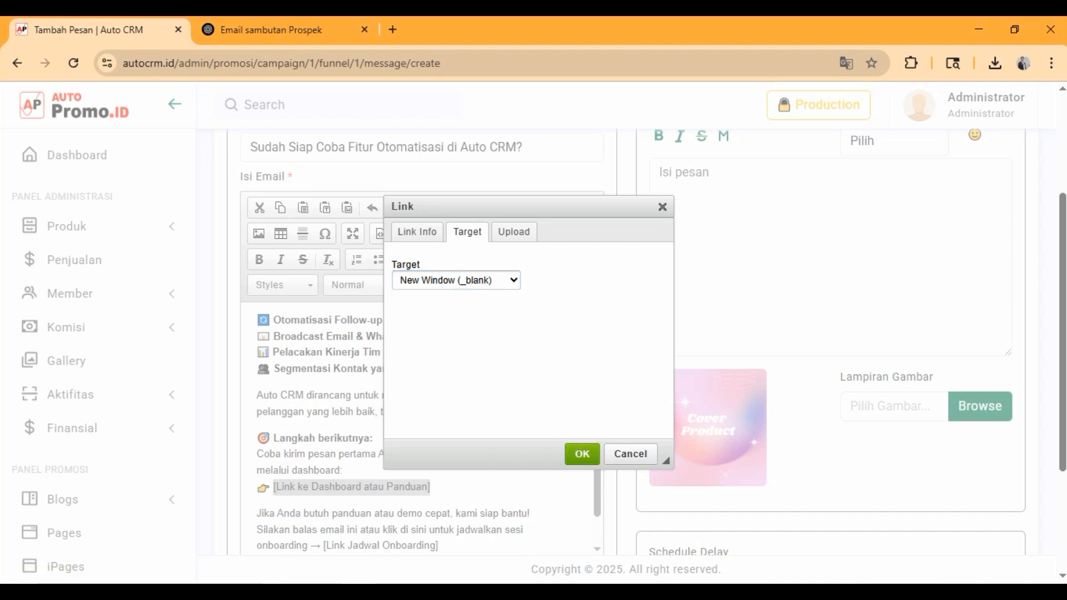
{"action": "left_click", "coordinate": [581, 454]}
- Delete the paragraph offering a guide, quick demo and onboarding schedule link from the email body
{"action": "scroll", "coordinate": [422, 428], "scroll_direction": "down", "scroll_amount": 4}
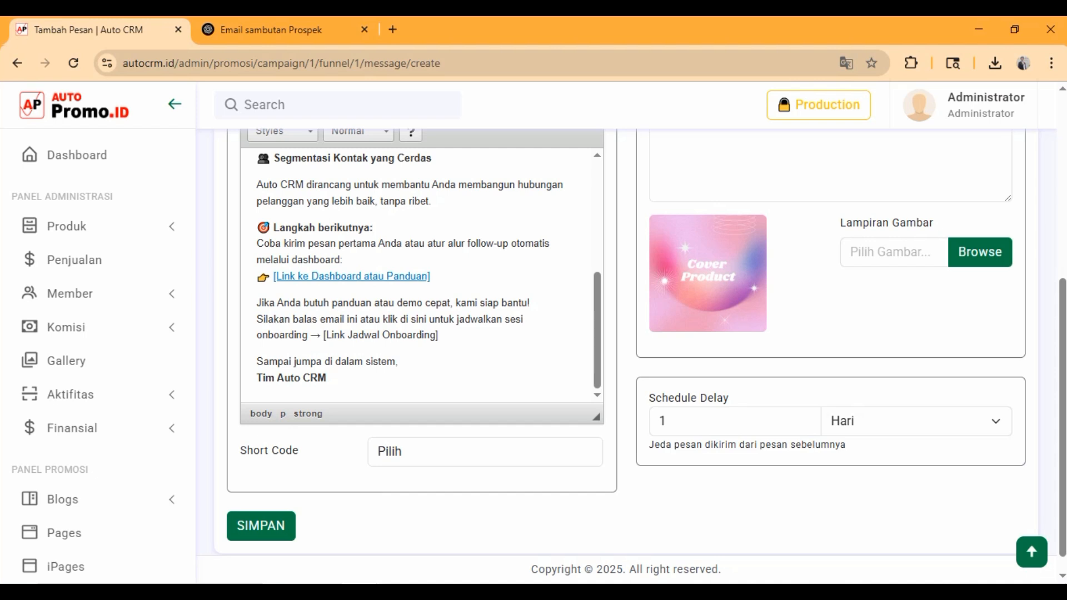
{"action": "left_click_drag", "start_coordinate": [398, 362], "coordinate": [438, 335]}
{"action": "left_click", "coordinate": [438, 335]}
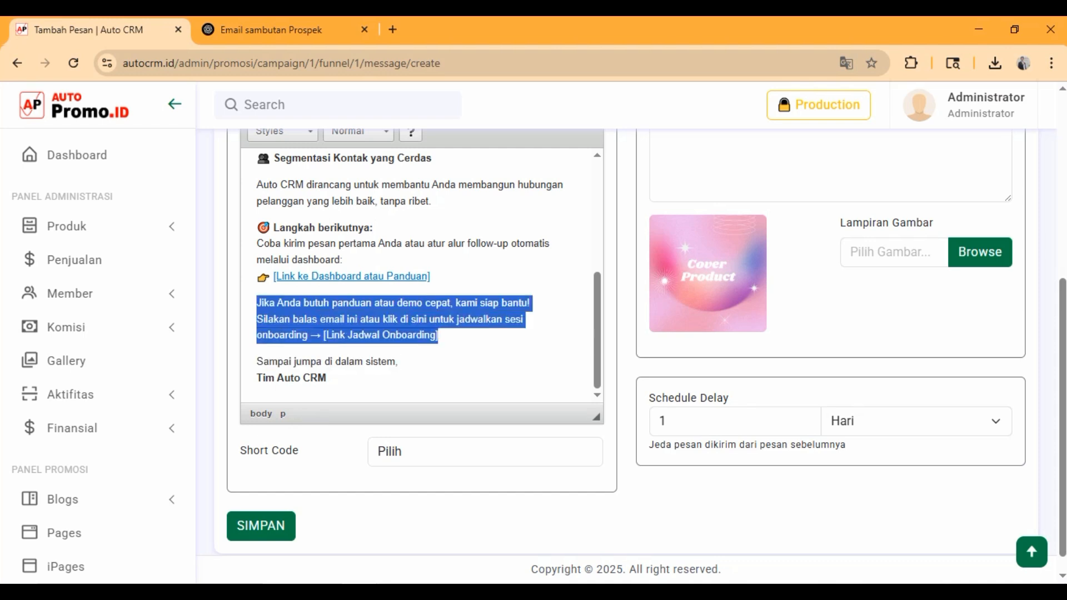
{"action": "key", "text": "BackSpace"}
{"action": "key", "text": "BackSpace"}
- Copy the whole second email body into the WhatsApp message content
{"action": "scroll", "coordinate": [627, 333], "scroll_direction": "up", "scroll_amount": 2}
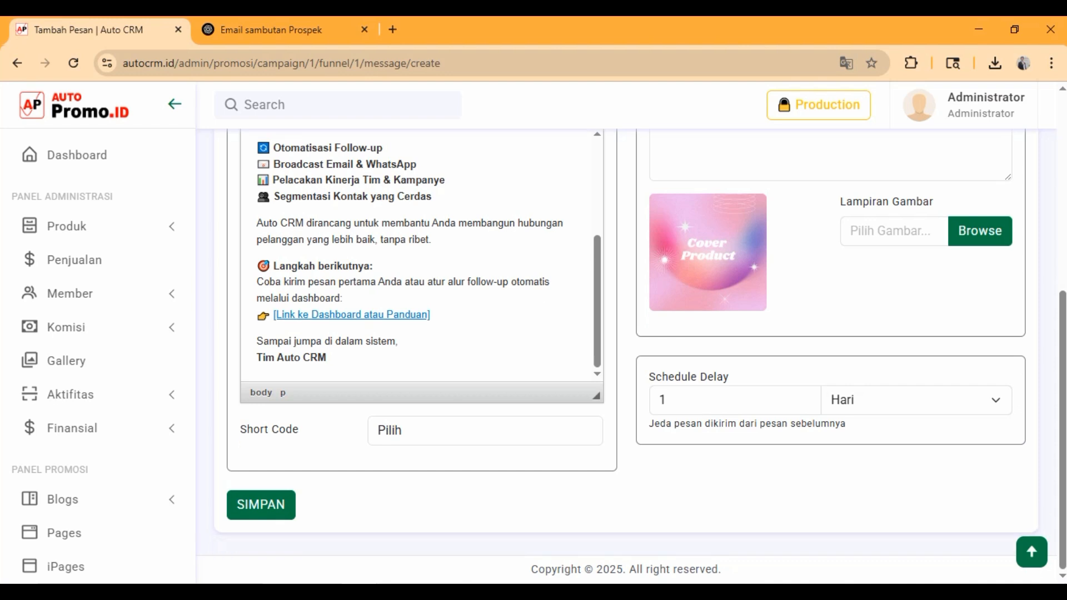
{"action": "key", "text": "ctrl+a"}
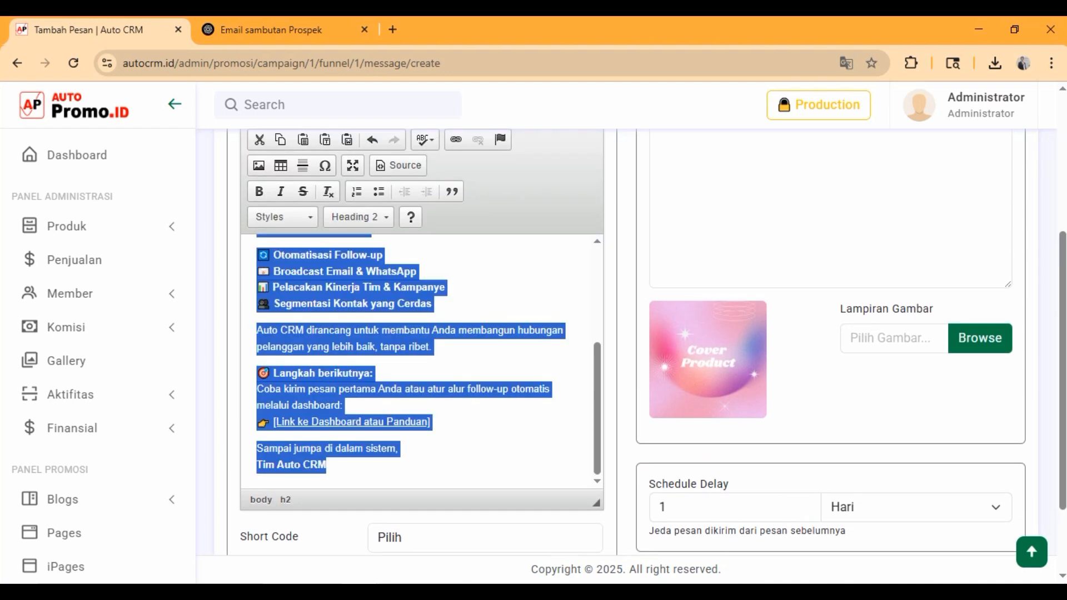
{"action": "left_click", "coordinate": [828, 222]}
{"action": "key", "text": "ctrl+v"}
- Make the WhatsApp message's title line "Sudah Siap Coba Fitur Otomatisasi di Auto CRM?" bold and insert a blank line below it
{"action": "scroll", "coordinate": [827, 222], "scroll_direction": "up", "scroll_amount": 6}
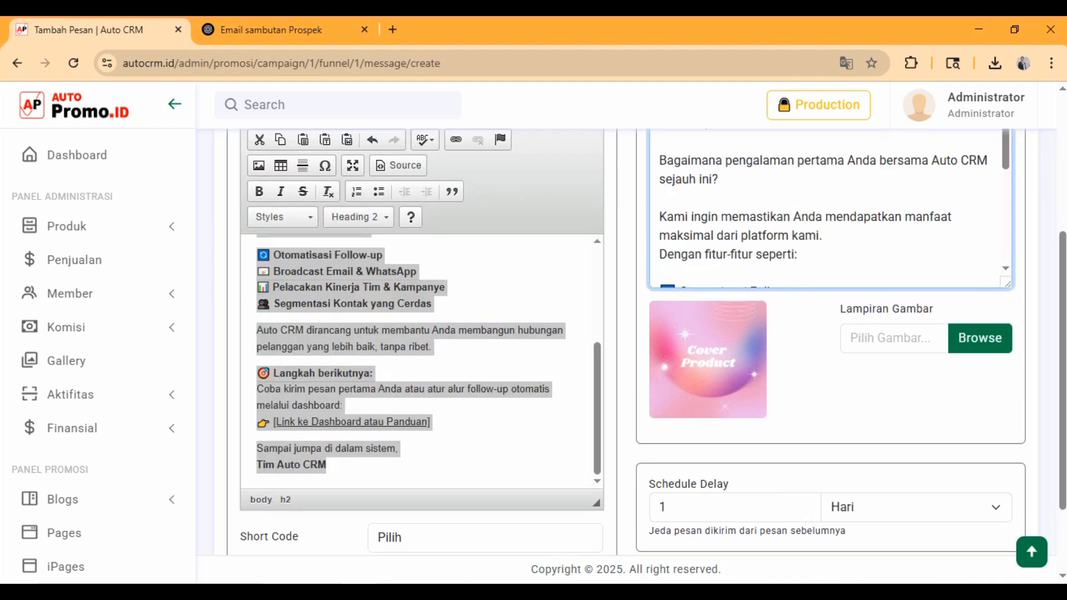
{"action": "scroll", "coordinate": [828, 350], "scroll_direction": "up", "scroll_amount": 2}
{"action": "left_click_drag", "start_coordinate": [660, 348], "coordinate": [933, 348]}
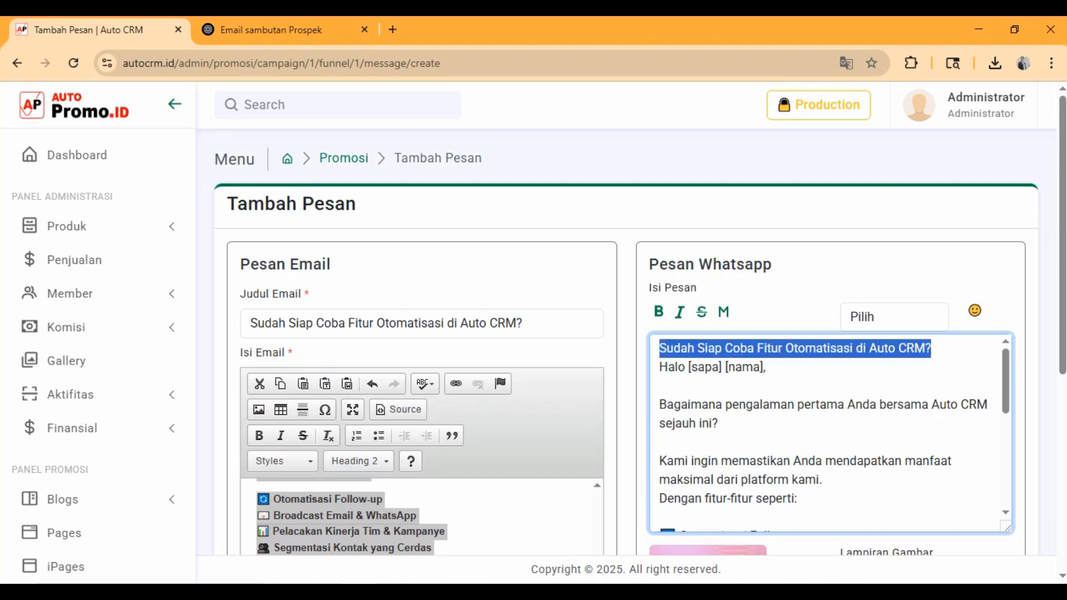
{"action": "left_click", "coordinate": [659, 311]}
{"action": "scroll", "coordinate": [827, 434], "scroll_direction": "up", "scroll_amount": 5}
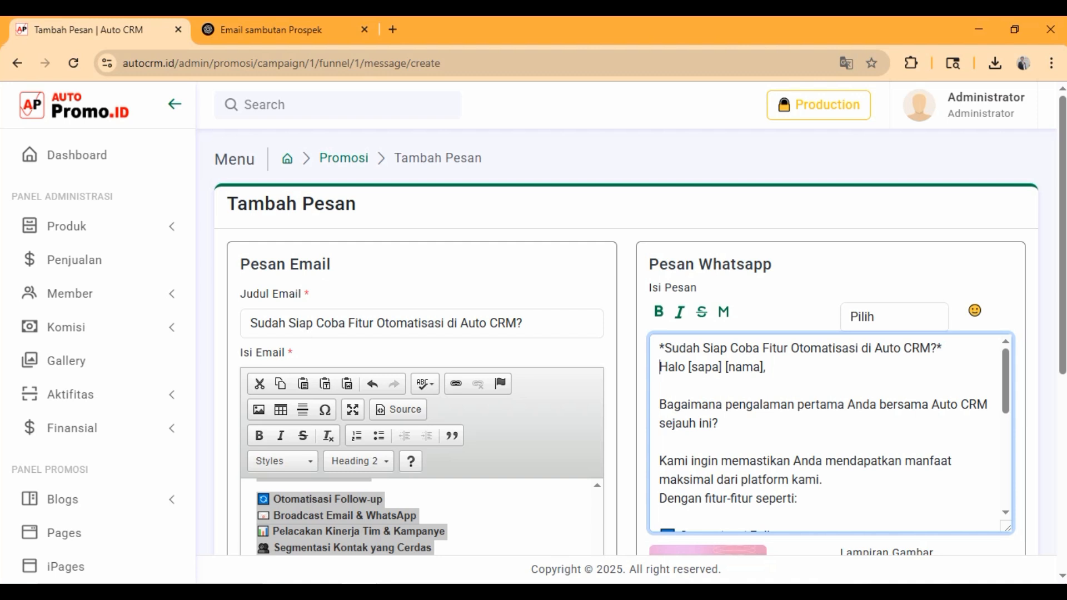
{"action": "key", "text": "Return"}
- Make the closing "Tim Auto CRM" signature bold in the WhatsApp message
{"action": "scroll", "coordinate": [828, 433], "scroll_direction": "down", "scroll_amount": 5}
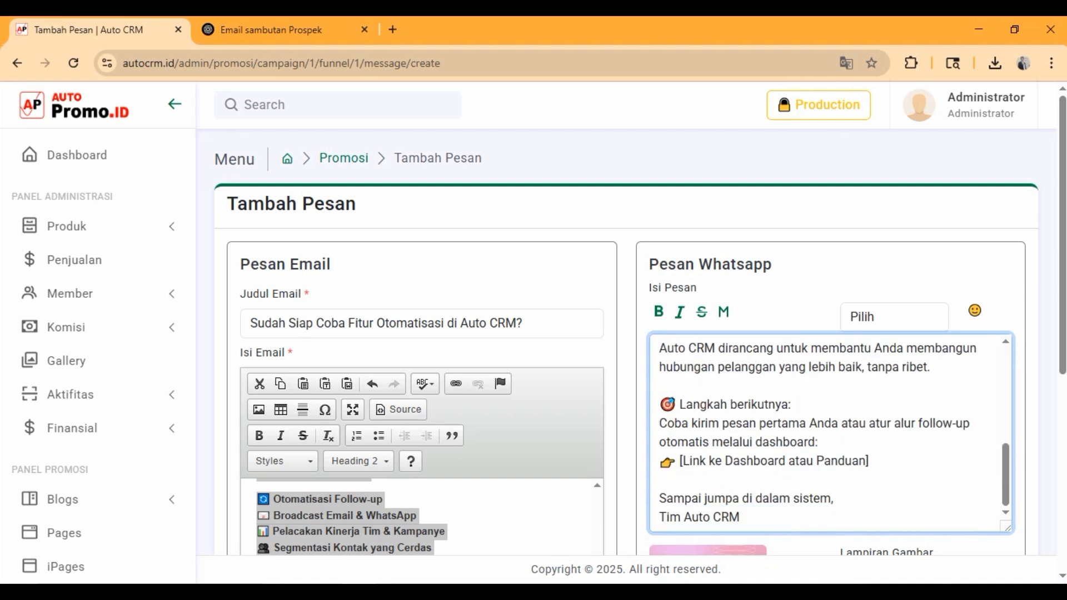
{"action": "left_click_drag", "start_coordinate": [659, 517], "coordinate": [740, 517]}
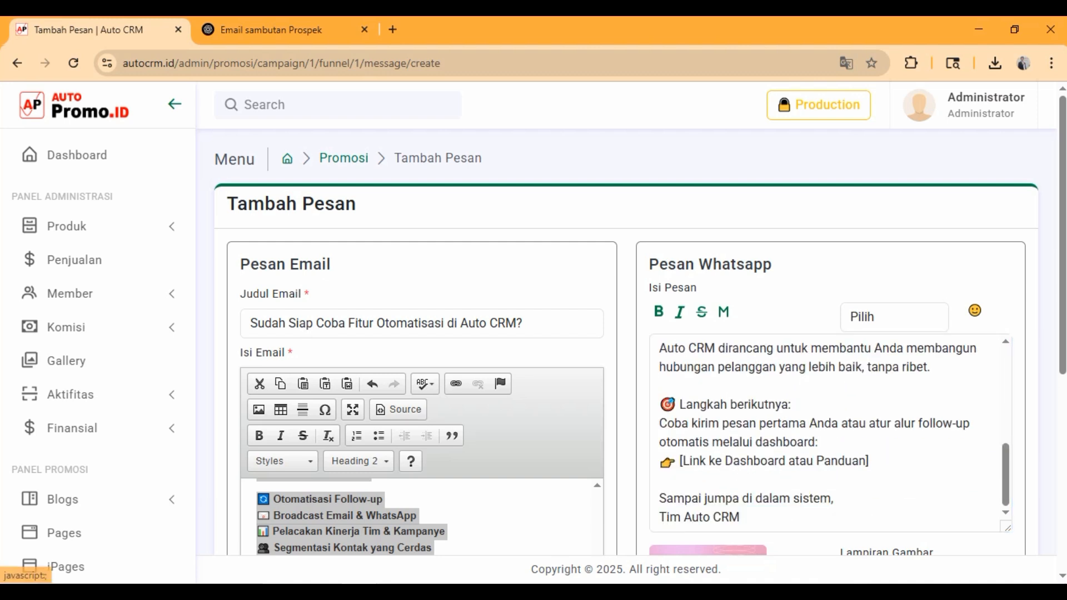
{"action": "left_click", "coordinate": [659, 311]}
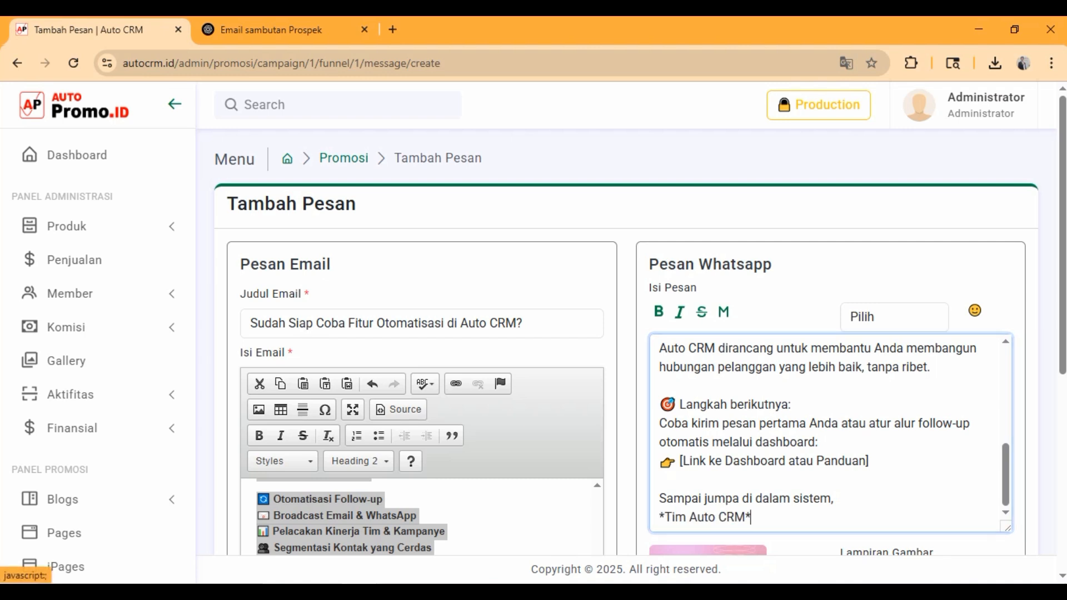
{"action": "scroll", "coordinate": [828, 433], "scroll_direction": "up", "scroll_amount": 1}
{"action": "left_click_drag", "start_coordinate": [678, 495], "coordinate": [867, 494]}
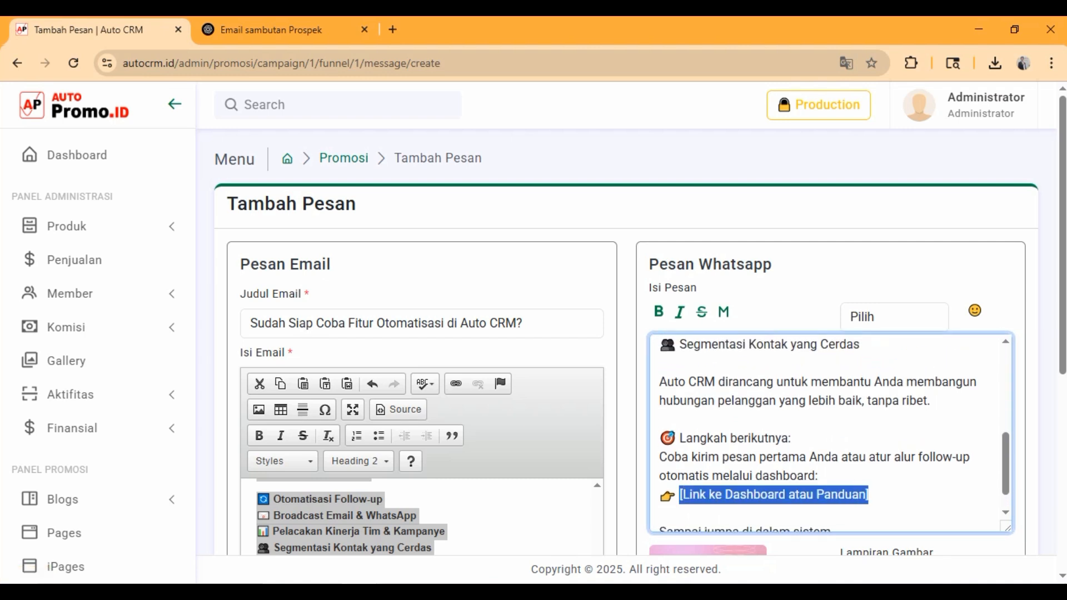
{"action": "key", "text": "BackSpace"}
{"action": "type", "text": "https"}
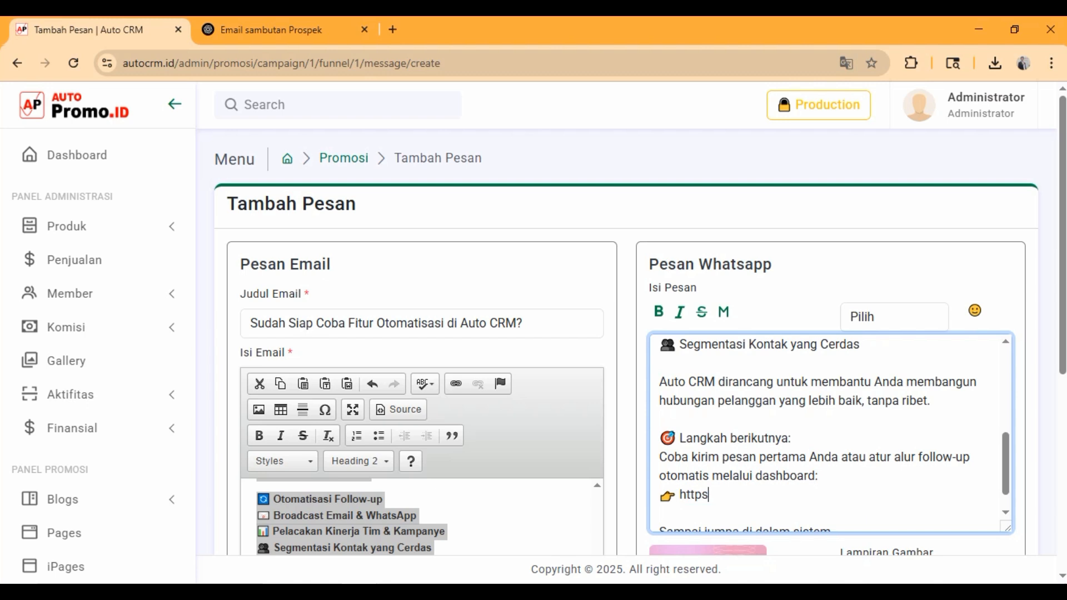
{"action": "type", "text": "://autocrm.id/l"}
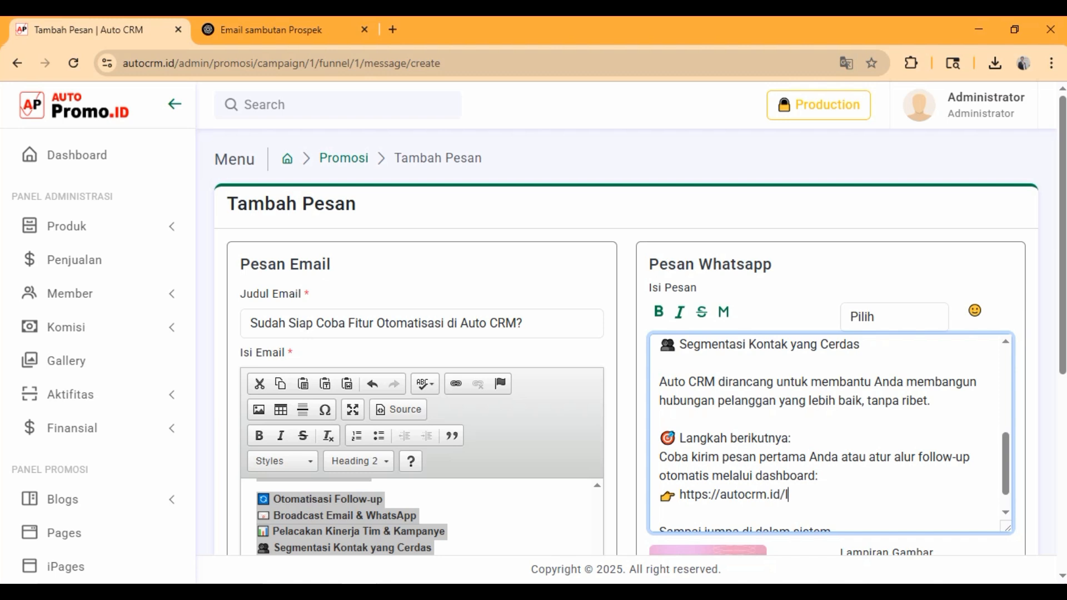
{"action": "type", "text": "ogin"}
- Keep the schedule delay at 1 Hari, save the second Prospek message, and review the titles in the message list
{"action": "scroll", "coordinate": [830, 434], "scroll_direction": "down", "scroll_amount": 7}
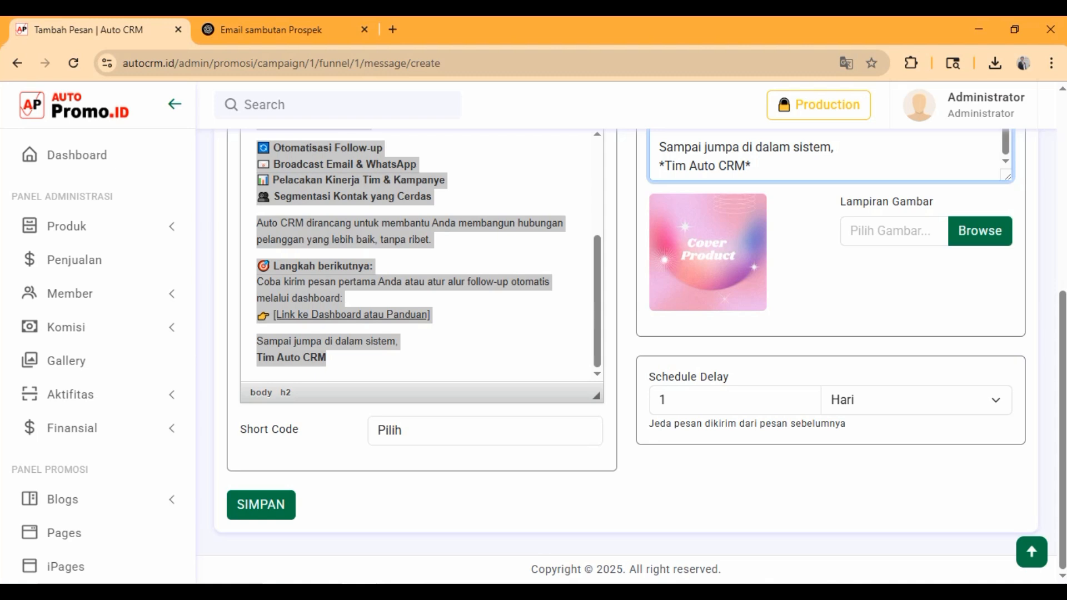
{"action": "left_click", "coordinate": [916, 399]}
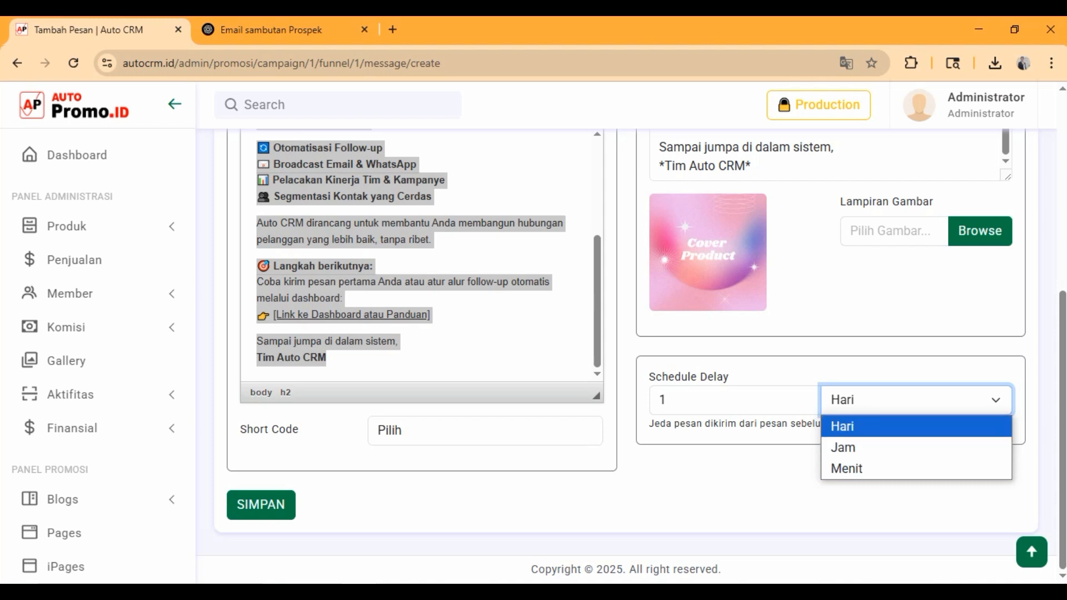
{"action": "left_click", "coordinate": [905, 366]}
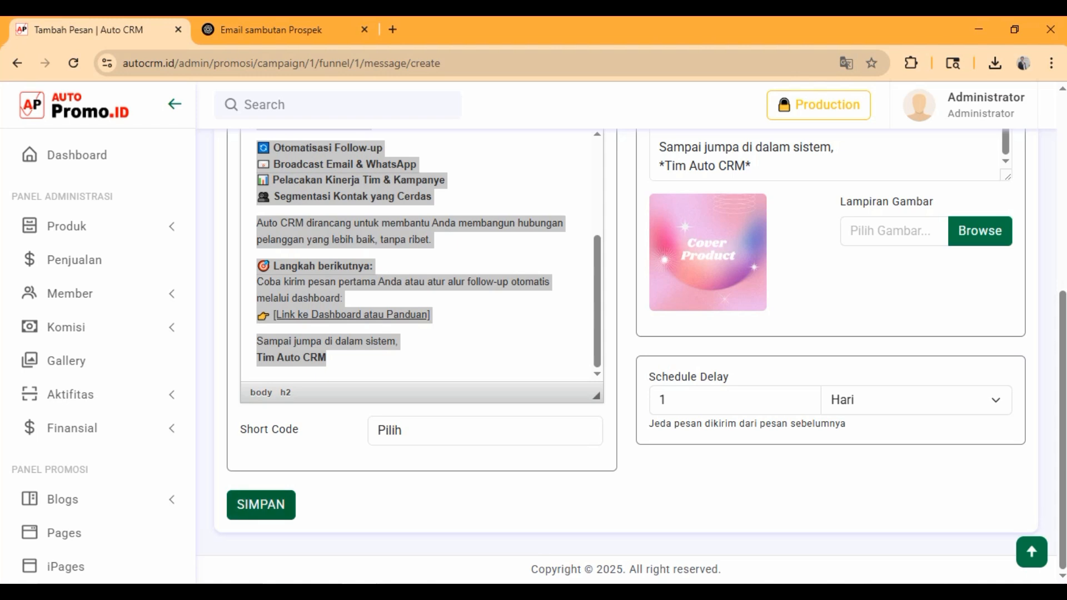
{"action": "left_click", "coordinate": [260, 504]}
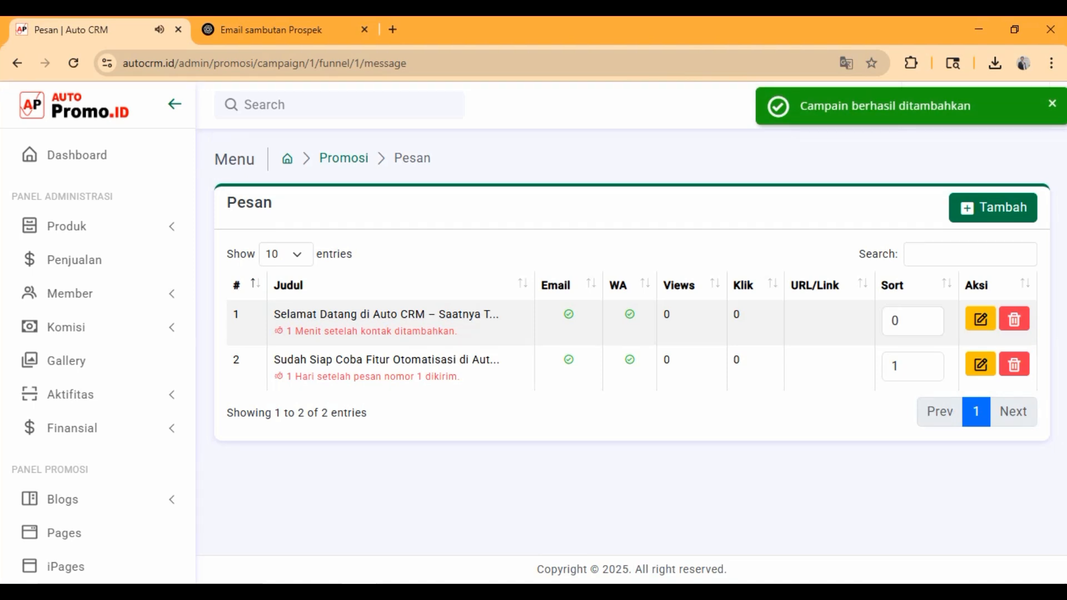
{"action": "left_click_drag", "start_coordinate": [273, 314], "coordinate": [500, 314]}
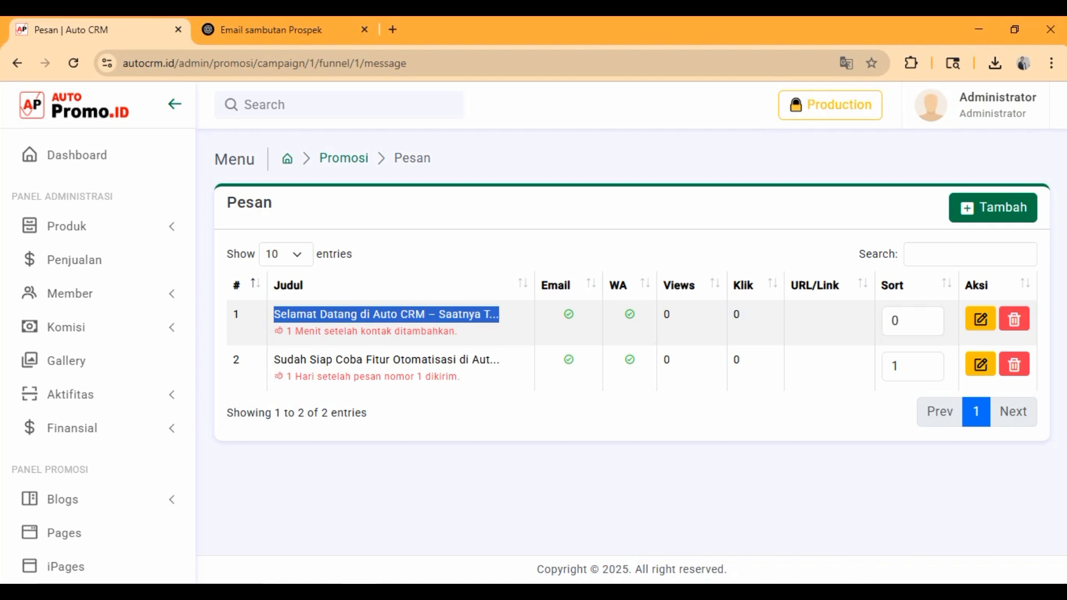
{"action": "left_click_drag", "start_coordinate": [273, 359], "coordinate": [500, 360]}
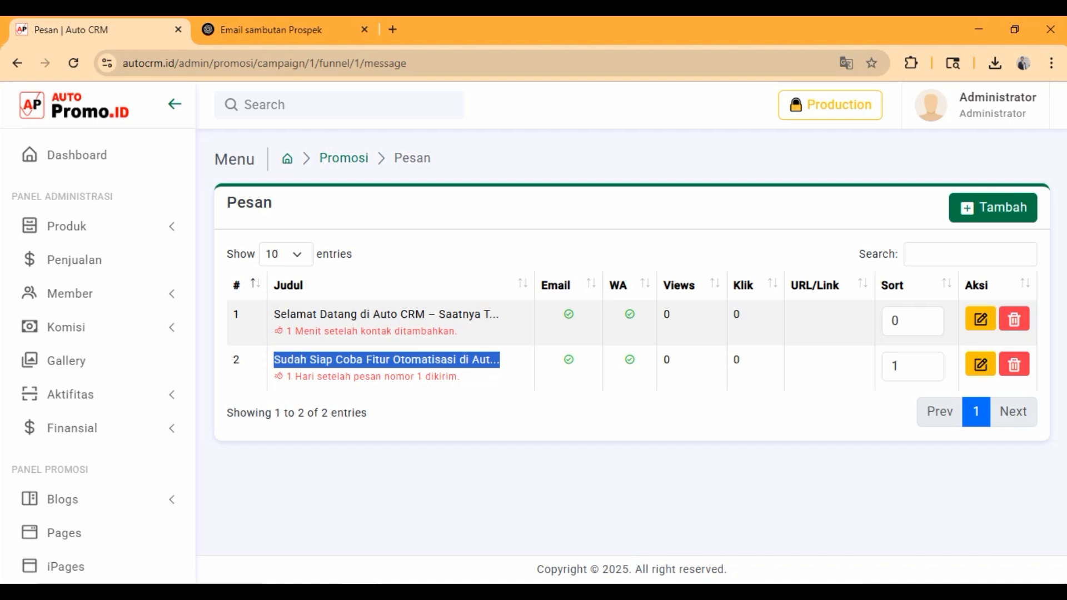
- Return to the campaign's funnel and open the message list of the Premium segment
{"action": "scroll", "coordinate": [97, 356], "scroll_direction": "down", "scroll_amount": 6}
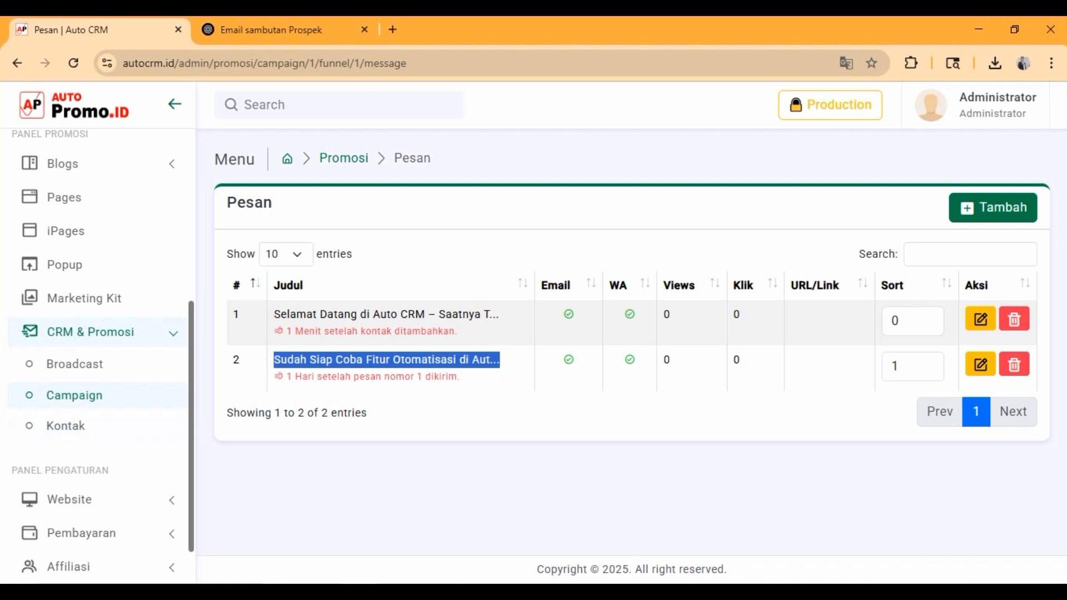
{"action": "left_click", "coordinate": [74, 395]}
{"action": "left_click", "coordinate": [270, 329]}
{"action": "scroll", "coordinate": [269, 329], "scroll_direction": "down", "scroll_amount": 1}
{"action": "scroll", "coordinate": [625, 342], "scroll_direction": "down", "scroll_amount": 1}
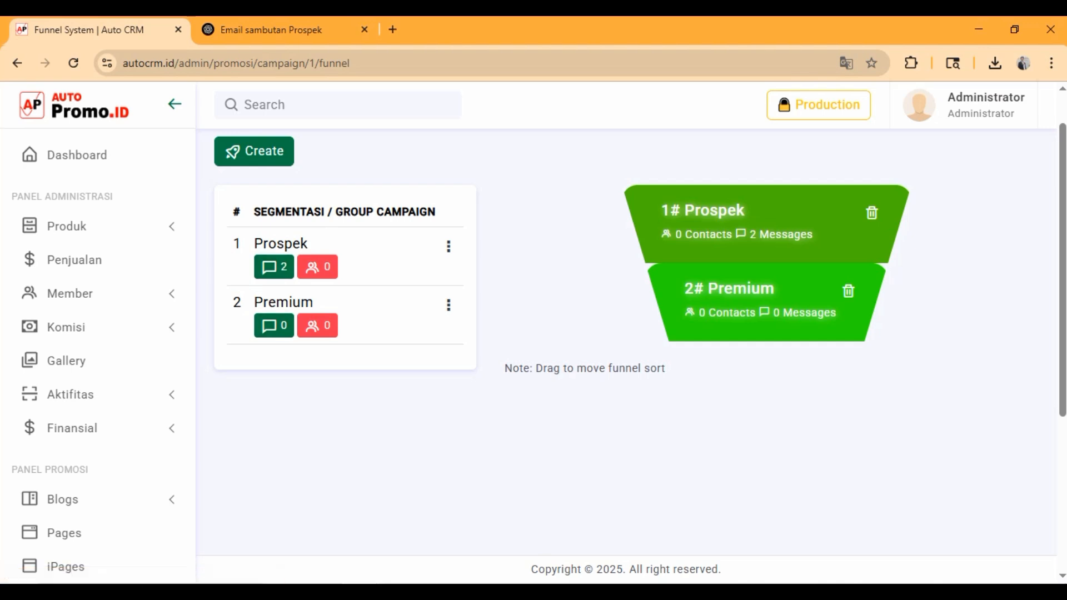
{"action": "left_click_drag", "start_coordinate": [254, 243], "coordinate": [308, 243]}
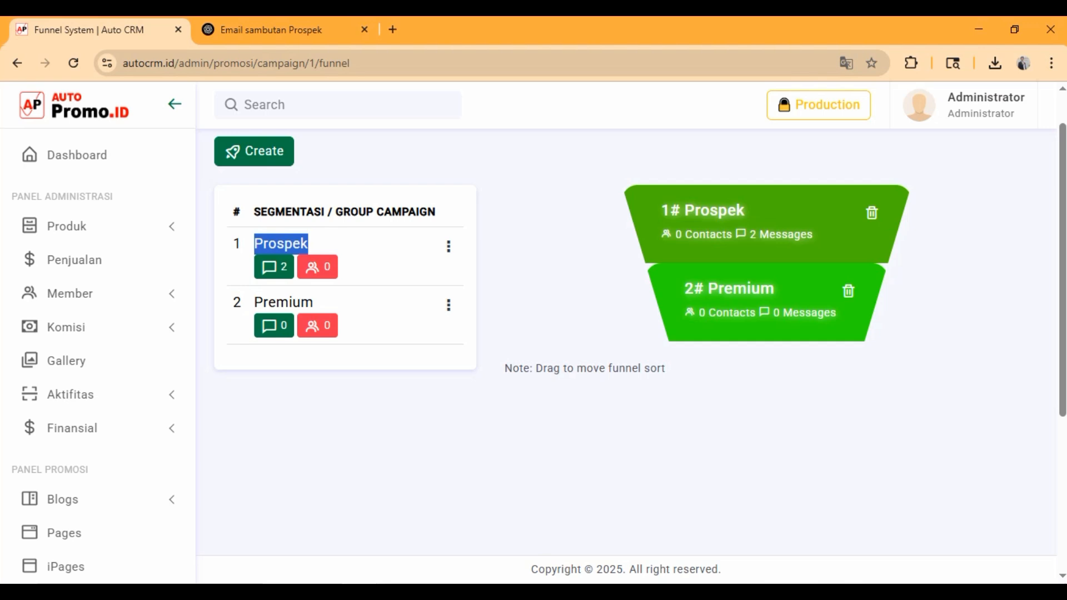
{"action": "left_click_drag", "start_coordinate": [255, 302], "coordinate": [314, 302]}
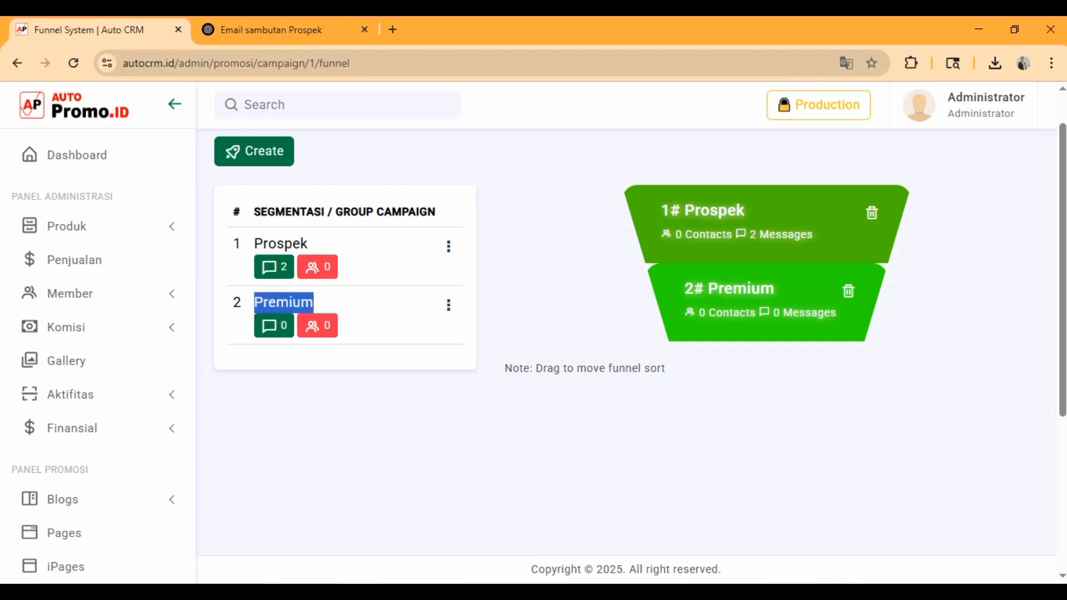
{"action": "left_click", "coordinate": [274, 325]}
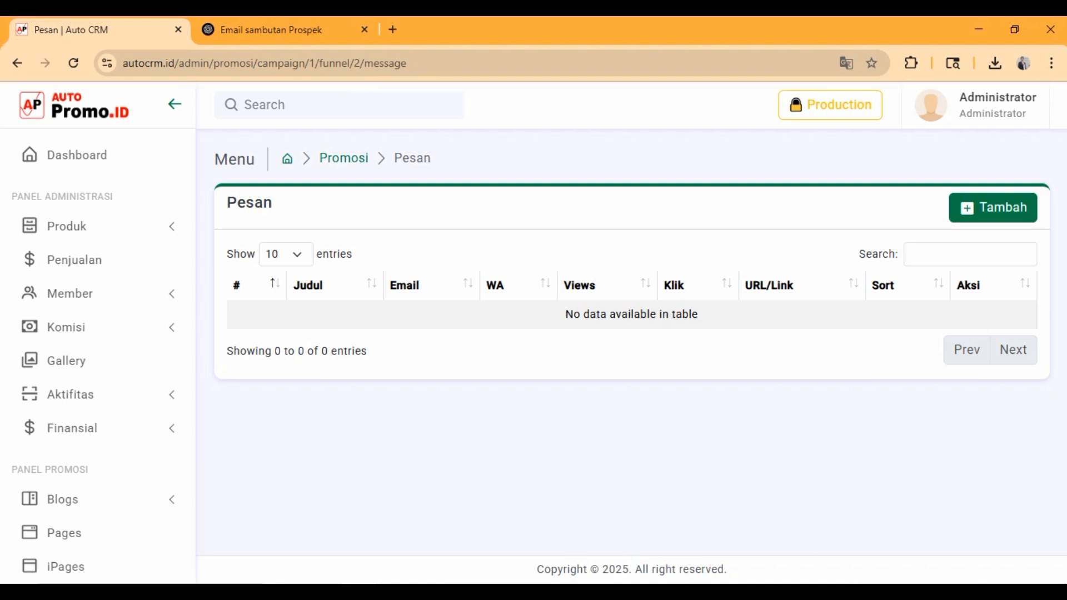
- Switch to ChatGPT and submit the prompt "Buatkan pesan pertama untuk premium member"
{"action": "left_click", "coordinate": [273, 29]}
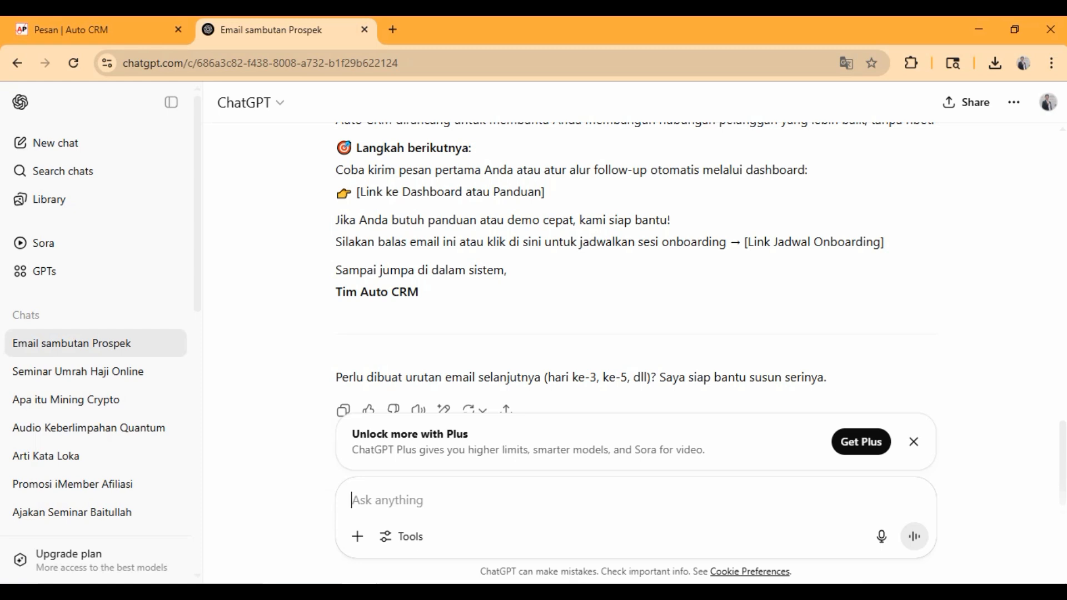
{"action": "type", "text": "Buatka"}
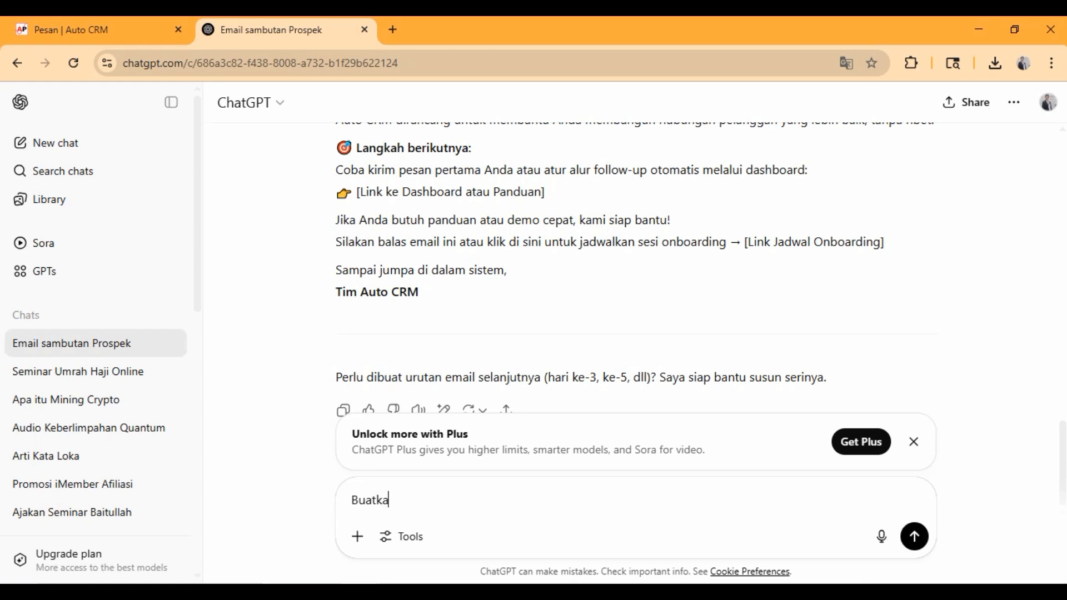
{"action": "type", "text": "n pesan pertama"}
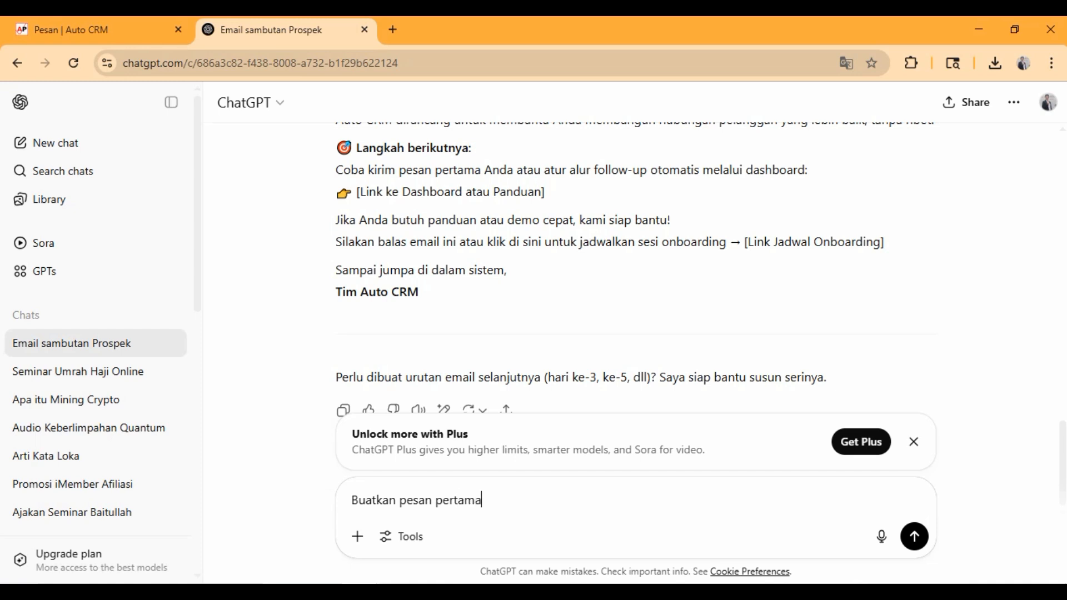
{"action": "type", "text": " untuk premium member"}
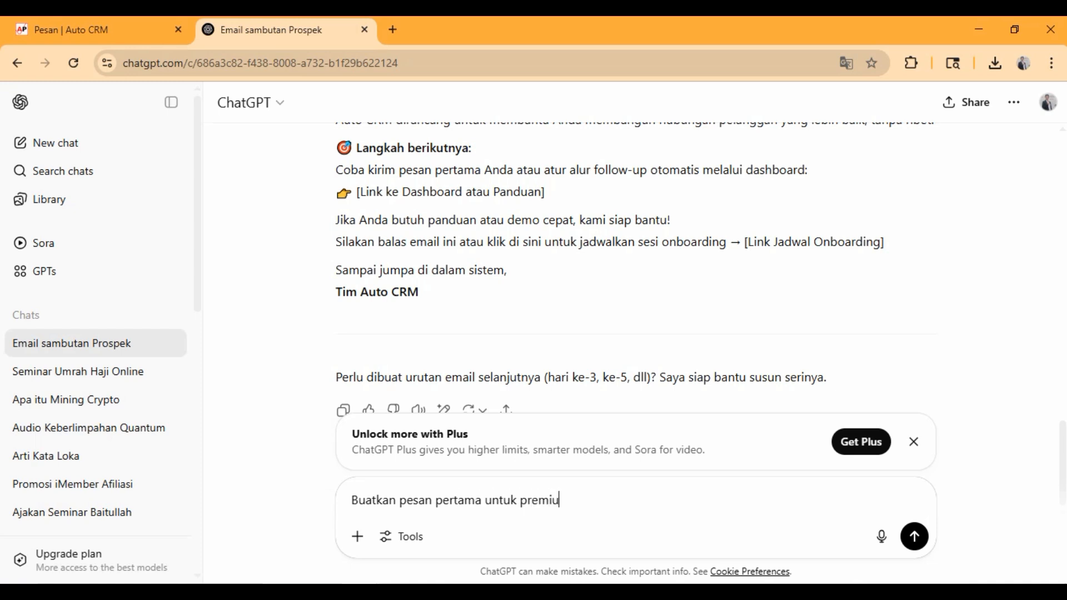
{"action": "key", "text": "Return"}
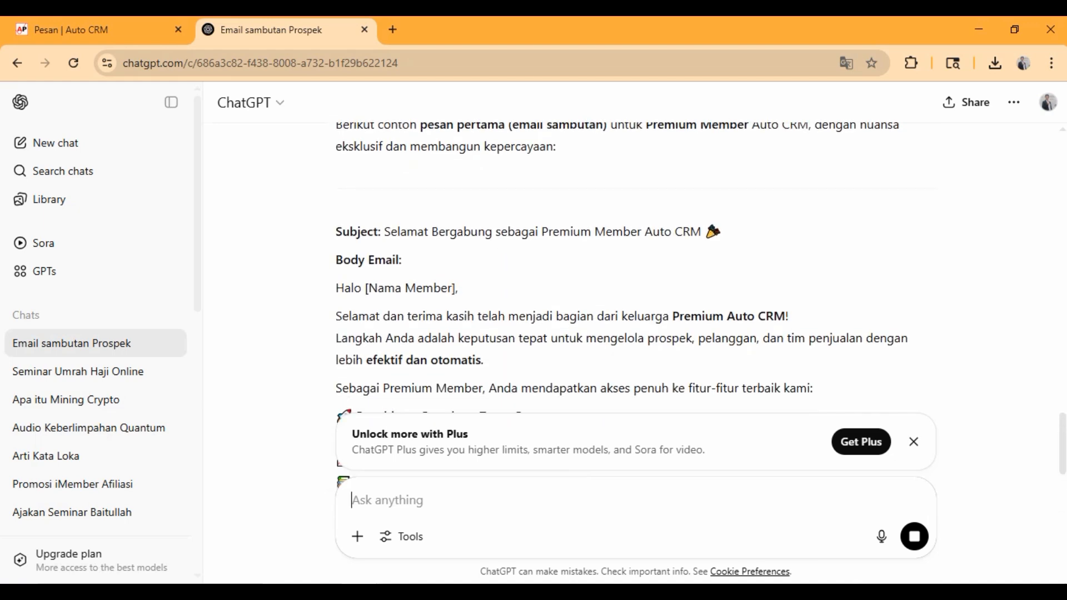
- Create a new Premium message in Auto CRM with the email title "Selamat Bergabung sebagai Premium Member Auto CRM 🎉" copied from ChatGPT's subject
{"action": "left_click_drag", "start_coordinate": [384, 231], "coordinate": [722, 231]}
{"action": "key", "text": "ctrl+c"}
{"action": "left_click", "coordinate": [100, 30]}
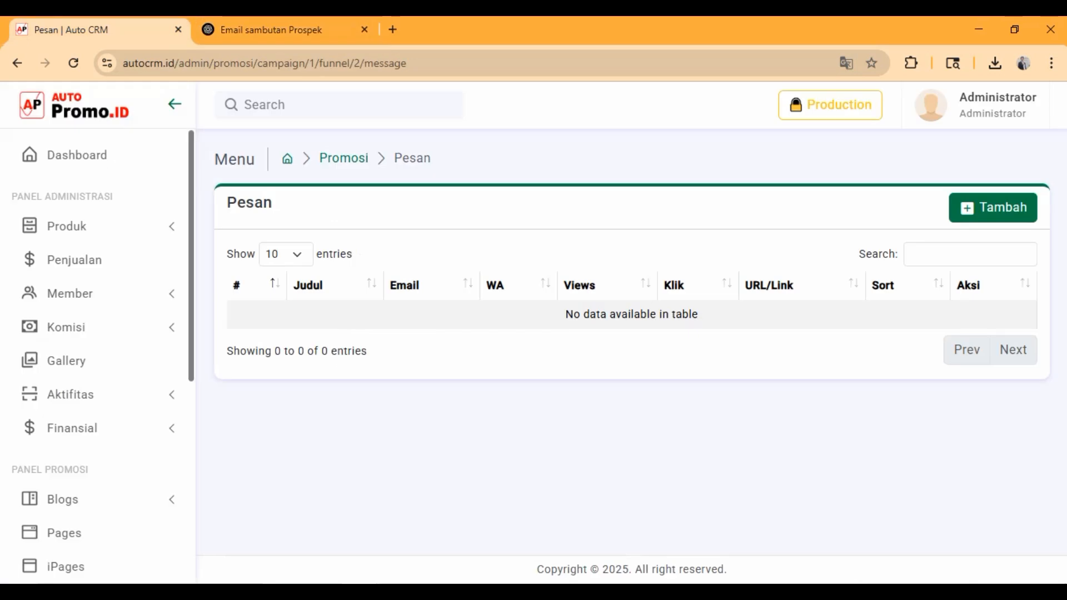
{"action": "left_click", "coordinate": [993, 208]}
{"action": "left_click", "coordinate": [356, 323]}
{"action": "key", "text": "ctrl+v"}
- Insert the same subject at the start of the email body as a Heading 2 and begin a new paragraph below it
{"action": "scroll", "coordinate": [355, 333], "scroll_direction": "down", "scroll_amount": 2}
{"action": "left_click", "coordinate": [355, 350]}
{"action": "key", "text": "ctrl+v"}
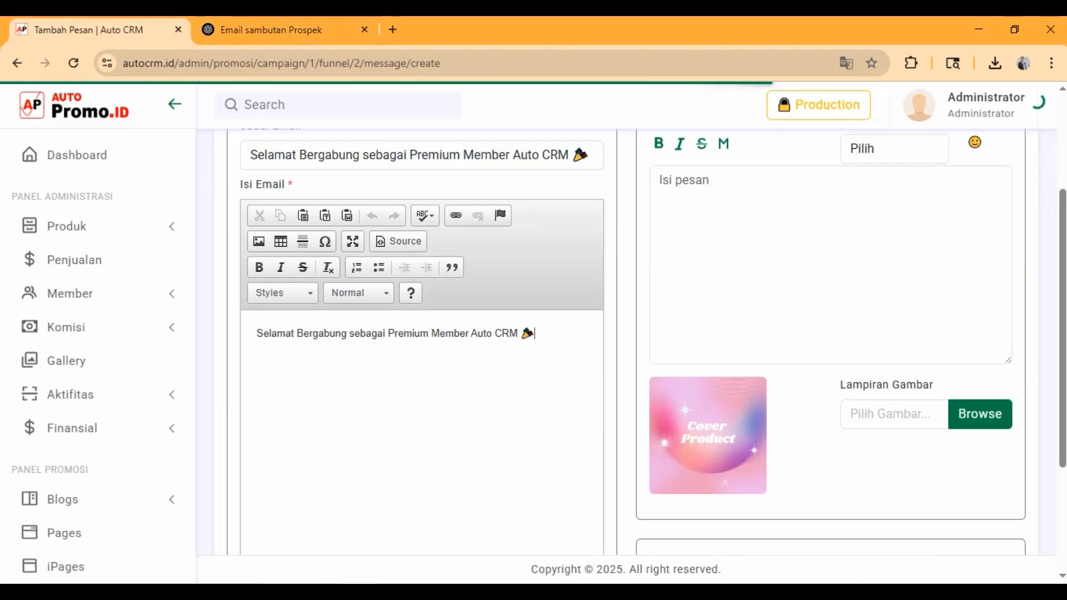
{"action": "left_click_drag", "start_coordinate": [534, 333], "coordinate": [255, 333]}
{"action": "left_click", "coordinate": [359, 292]}
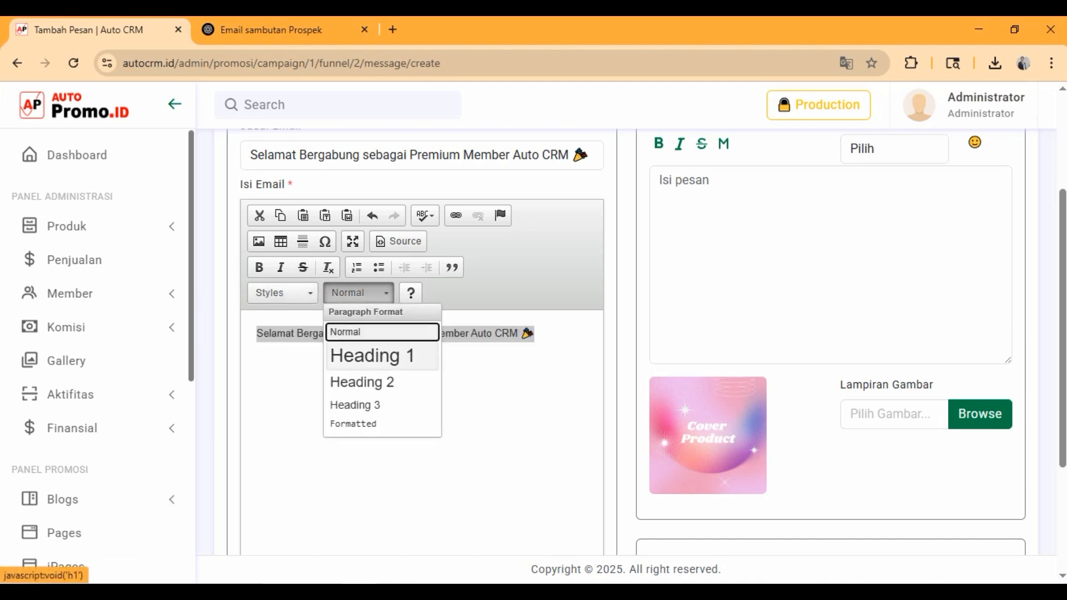
{"action": "left_click", "coordinate": [362, 382]}
{"action": "left_click", "coordinate": [355, 355]}
{"action": "key", "text": "Return"}
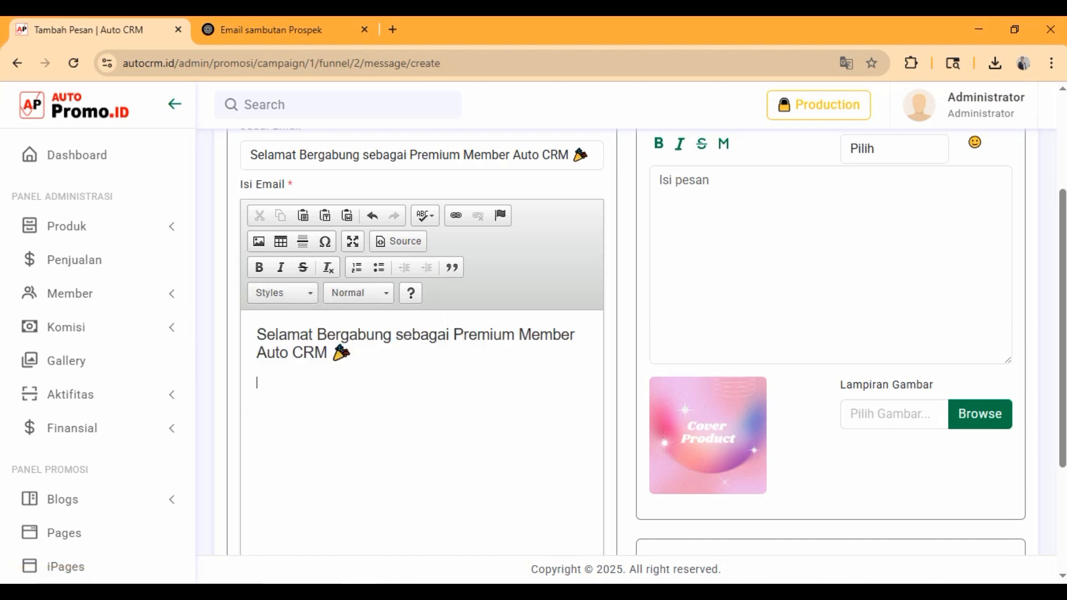
- Copy ChatGPT's email text from the greeting through "Tim Auto CRM Premium" into the Auto CRM email body below the heading
{"action": "key", "text": "ctrl+Tab"}
{"action": "scroll", "coordinate": [611, 306], "scroll_direction": "down", "scroll_amount": 1}
{"action": "mouse_move", "coordinate": [336, 150]}
{"action": "left_mouse_down"}
{"action": "mouse_move", "coordinate": [512, 302]}
{"action": "mouse_move", "coordinate": [574, 326]}
{"action": "mouse_move", "coordinate": [552, 348]}
{"action": "mouse_move", "coordinate": [411, 374]}
{"action": "mouse_move", "coordinate": [531, 379]}
{"action": "mouse_move", "coordinate": [333, 369]}
{"action": "left_mouse_up"}
{"action": "key", "text": "ctrl+c"}
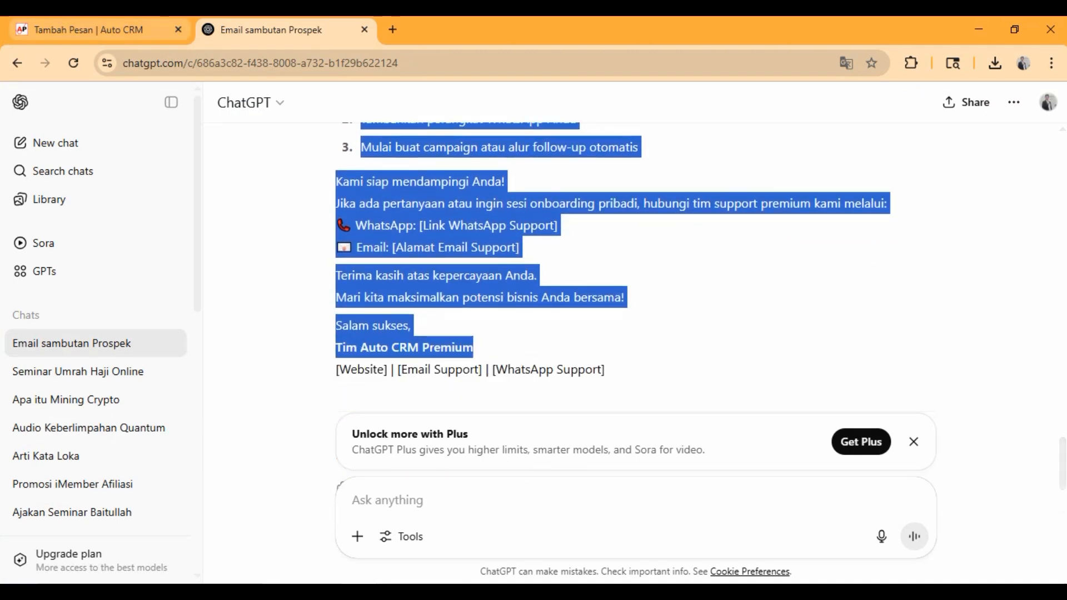
{"action": "key", "text": "ctrl+Tab"}
{"action": "key", "text": "ctrl+v"}
- Replace "[Nama Member]" in the email greeting with the Panggilan and Nama short codes, [sapa] [nama]
{"action": "scroll", "coordinate": [422, 433], "scroll_direction": "up", "scroll_amount": 10}
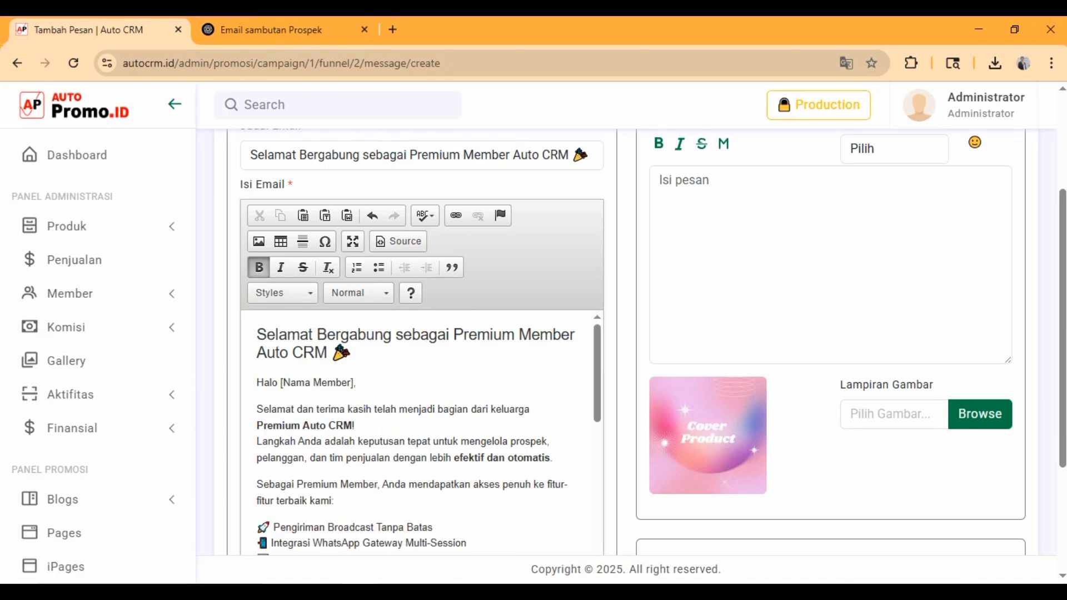
{"action": "left_click_drag", "start_coordinate": [280, 382], "coordinate": [354, 382]}
{"action": "scroll", "coordinate": [422, 361], "scroll_direction": "down", "scroll_amount": 3}
{"action": "left_click", "coordinate": [485, 481]}
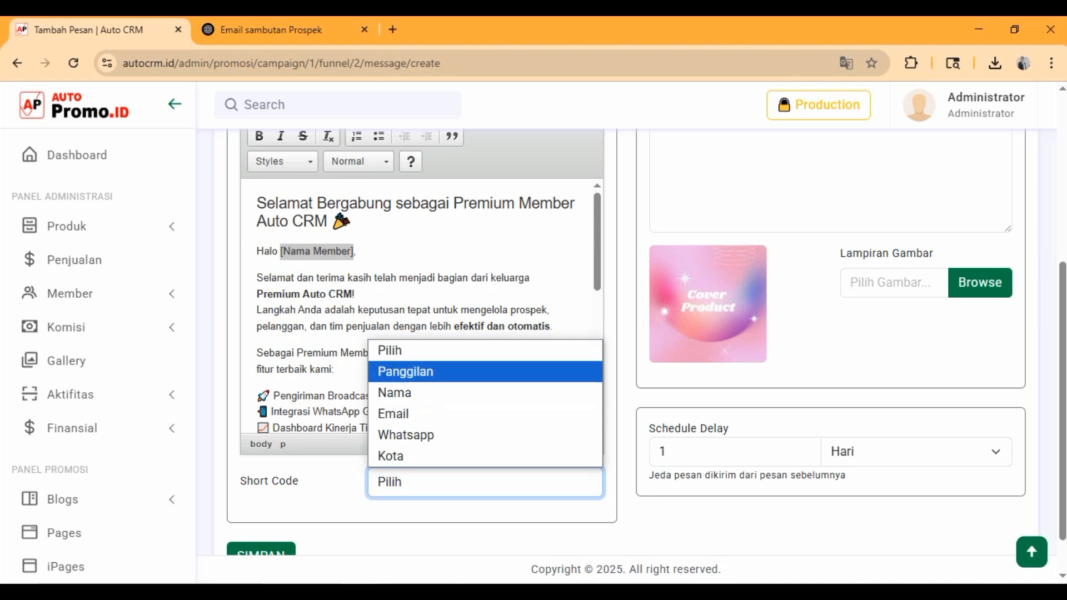
{"action": "left_click", "coordinate": [423, 369]}
{"action": "left_click", "coordinate": [485, 482]}
{"action": "left_click", "coordinate": [416, 392]}
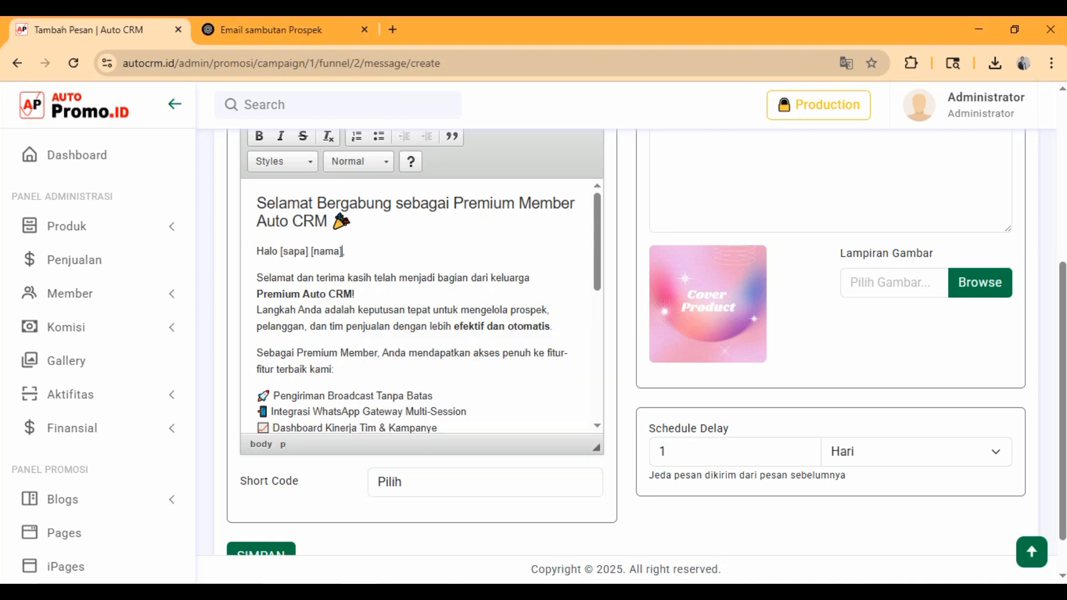
{"action": "left_click_drag", "start_coordinate": [280, 251], "coordinate": [342, 251]}
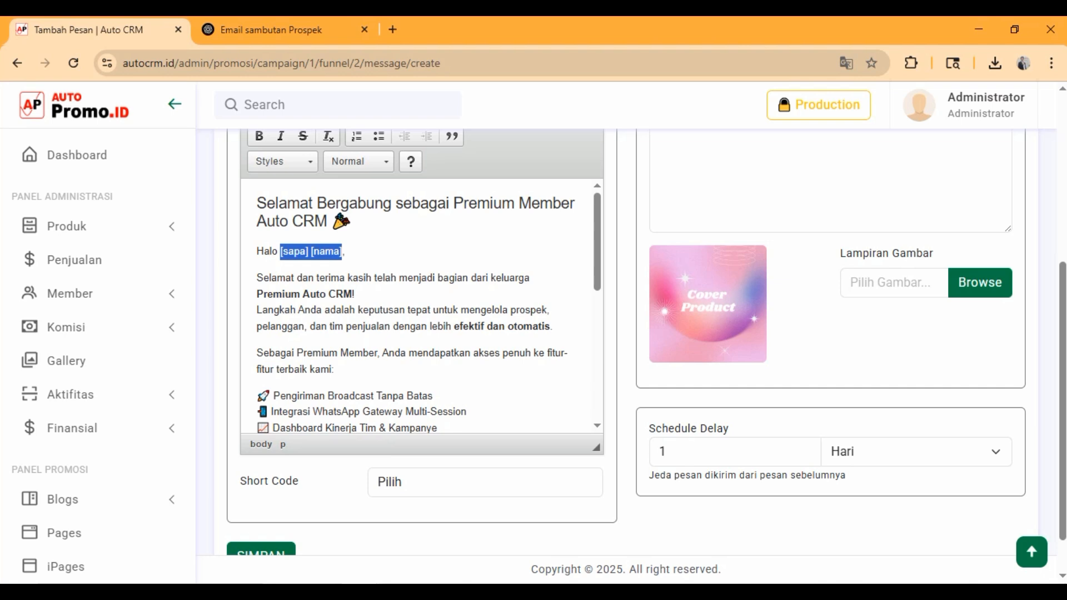
{"action": "left_click", "coordinate": [282, 251]}
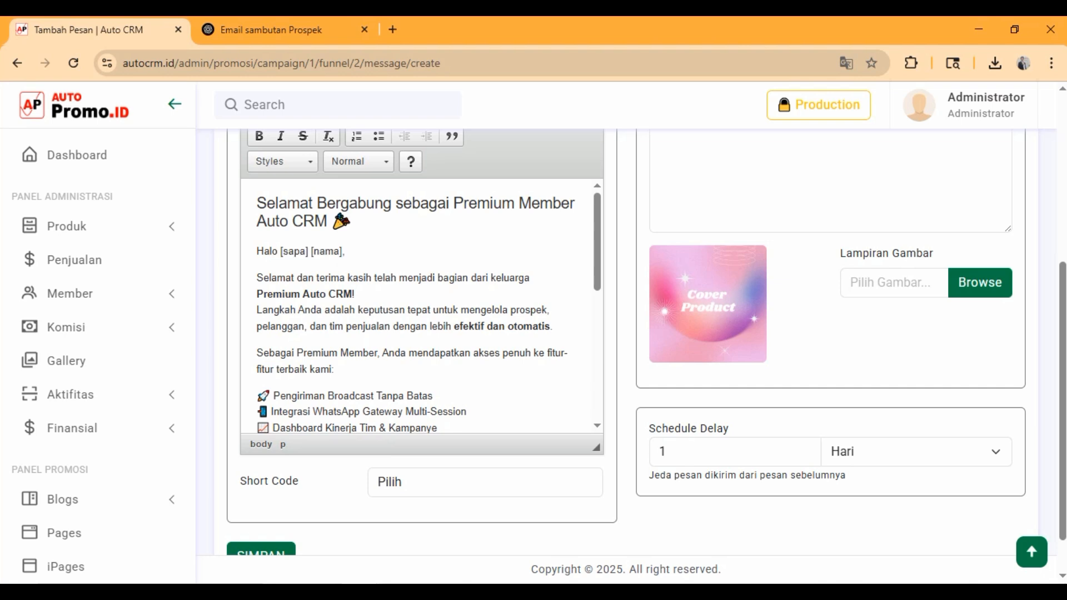
{"action": "scroll", "coordinate": [423, 305], "scroll_direction": "down", "scroll_amount": 2}
{"action": "scroll", "coordinate": [422, 306], "scroll_direction": "down", "scroll_amount": 6}
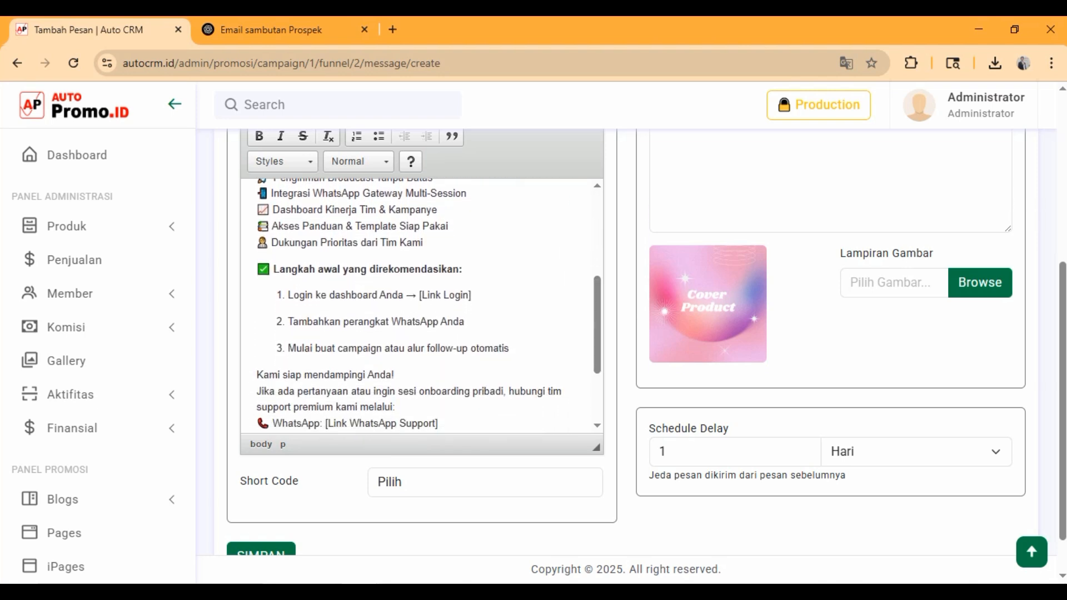
{"action": "left_click_drag", "start_coordinate": [420, 295], "coordinate": [470, 295]}
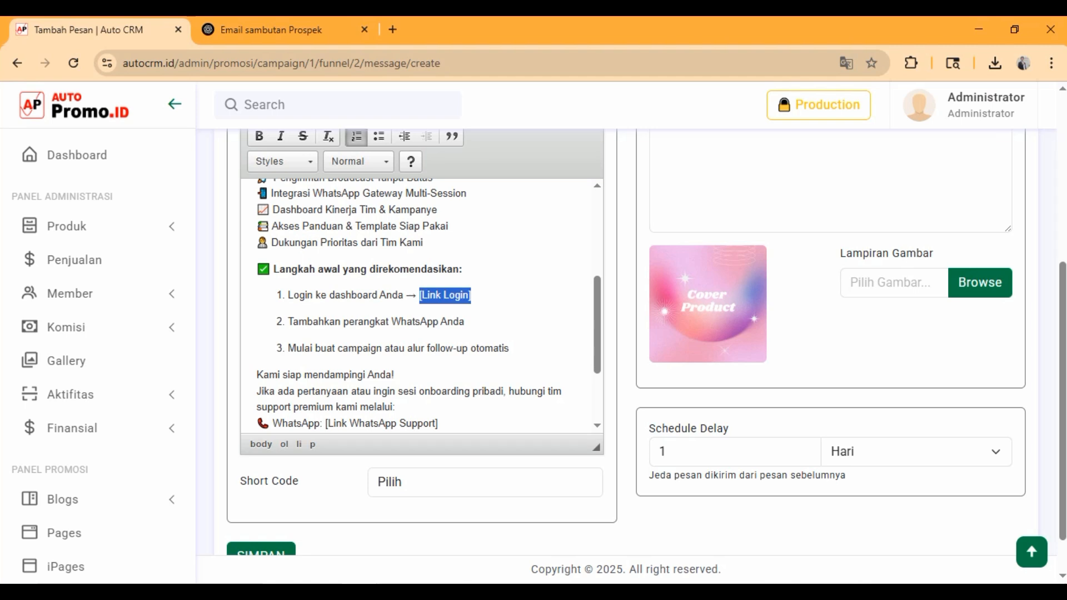
{"action": "scroll", "coordinate": [444, 333], "scroll_direction": "up", "scroll_amount": 1}
{"action": "left_click", "coordinate": [455, 149]}
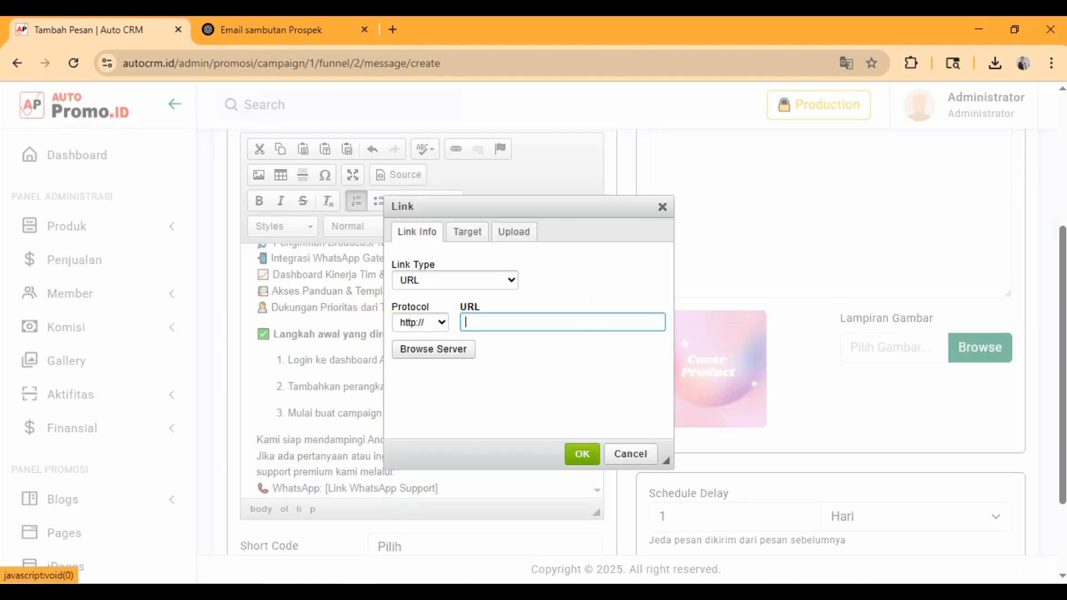
{"action": "type", "text": "https:"}
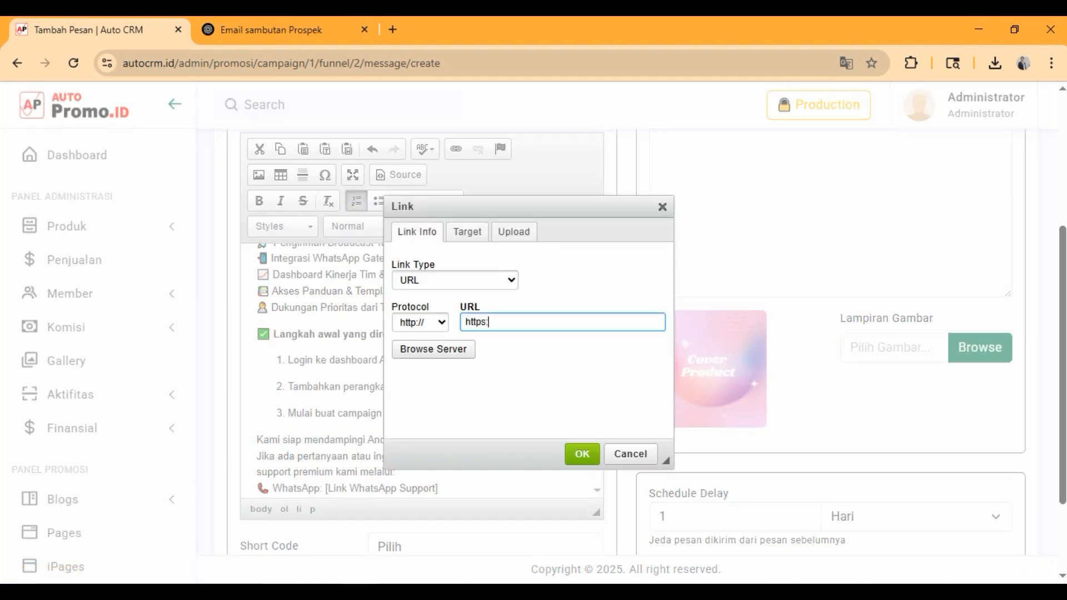
{"action": "type", "text": "//autocrm.id/login"}
{"action": "left_click", "coordinate": [467, 231]}
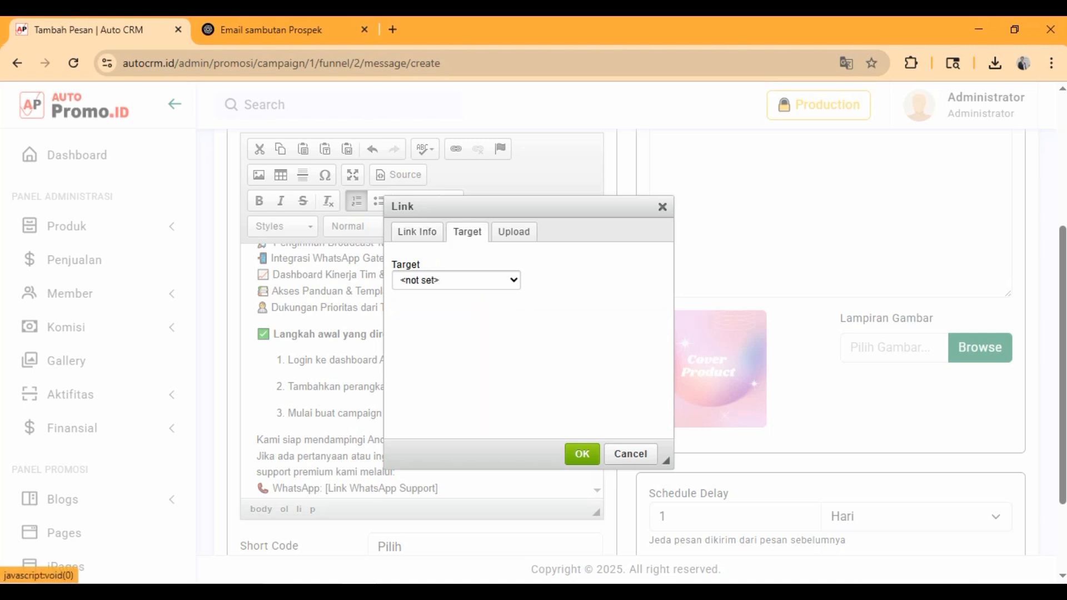
{"action": "left_click", "coordinate": [456, 279]}
{"action": "left_click", "coordinate": [446, 356]}
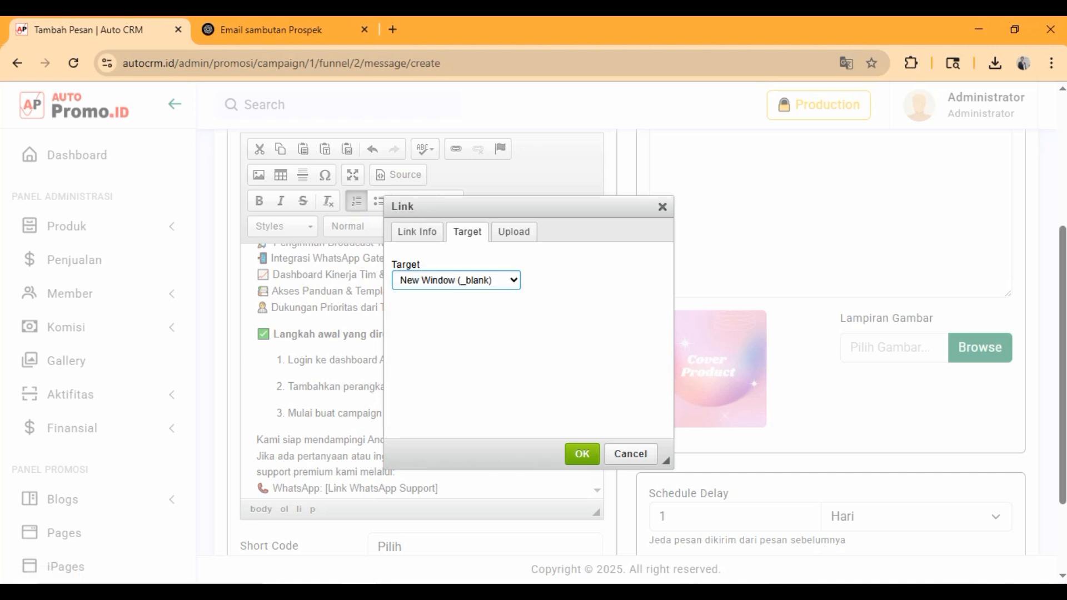
{"action": "left_click", "coordinate": [582, 454]}
- Delete the support paragraph from "Kami siap mendampingi Anda!" through the WhatsApp and email contact lines in the email body
{"action": "scroll", "coordinate": [421, 371], "scroll_direction": "down", "scroll_amount": 3}
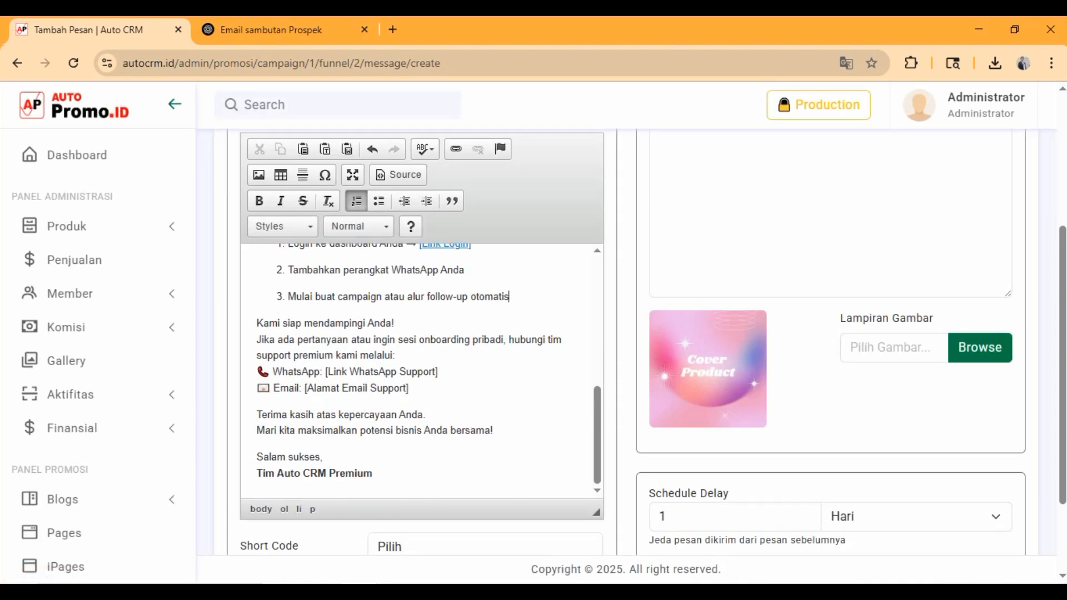
{"action": "left_click_drag", "start_coordinate": [256, 339], "coordinate": [439, 371]}
{"action": "left_click_drag", "start_coordinate": [256, 323], "coordinate": [410, 389]}
{"action": "key", "text": "BackSpace"}
{"action": "key", "text": "BackSpace"}
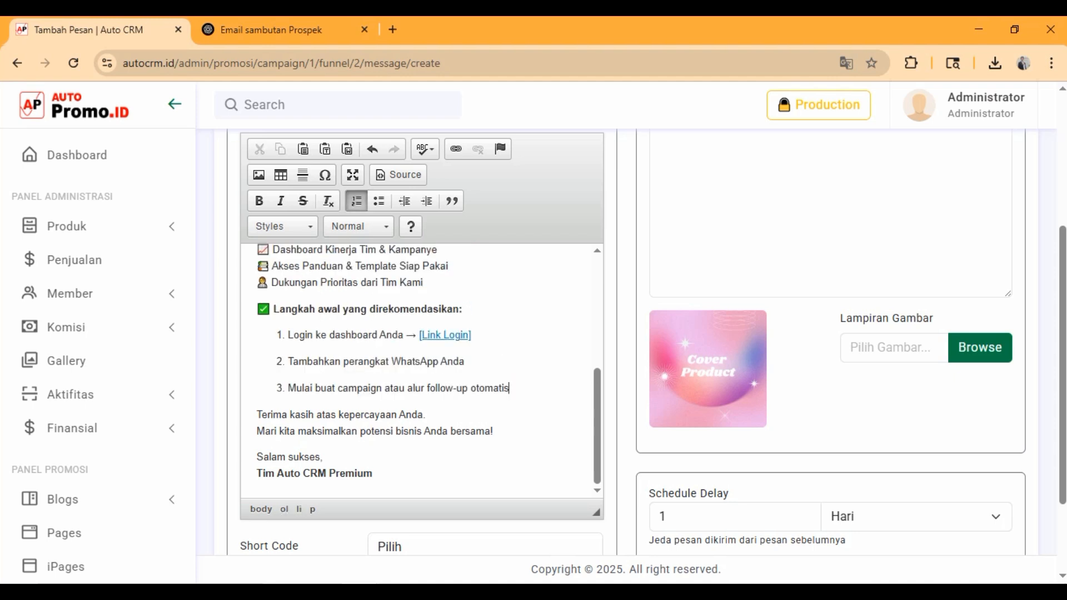
- Remove the word "Premium" from the email's sign-off so it reads "Tim Auto CRM"
{"action": "scroll", "coordinate": [650, 341], "scroll_direction": "down", "scroll_amount": 2}
{"action": "scroll", "coordinate": [285, 393], "scroll_direction": "down", "scroll_amount": 1}
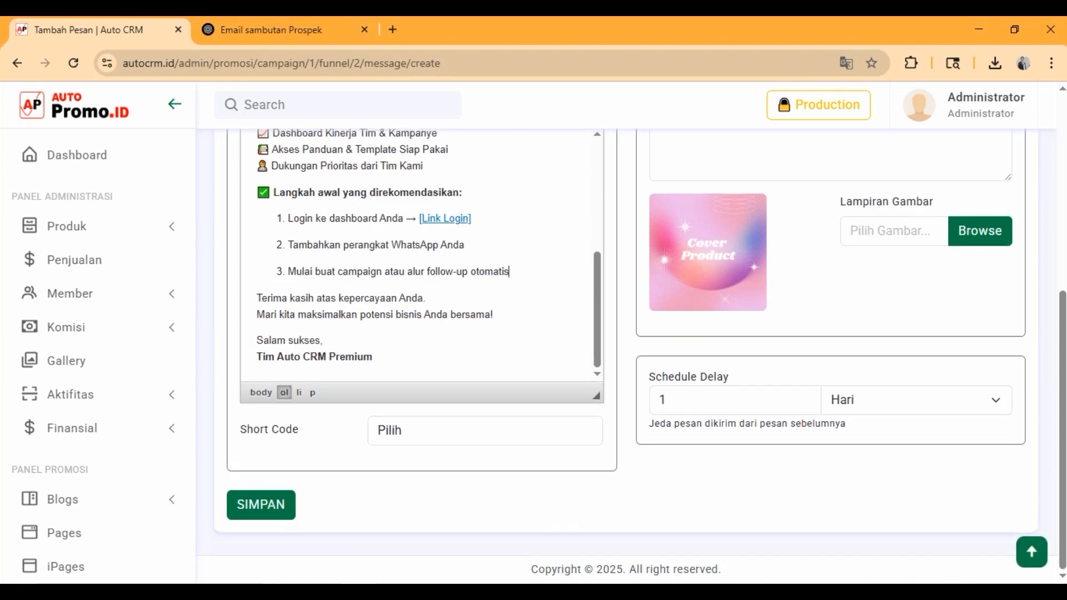
{"action": "double_click", "coordinate": [352, 357]}
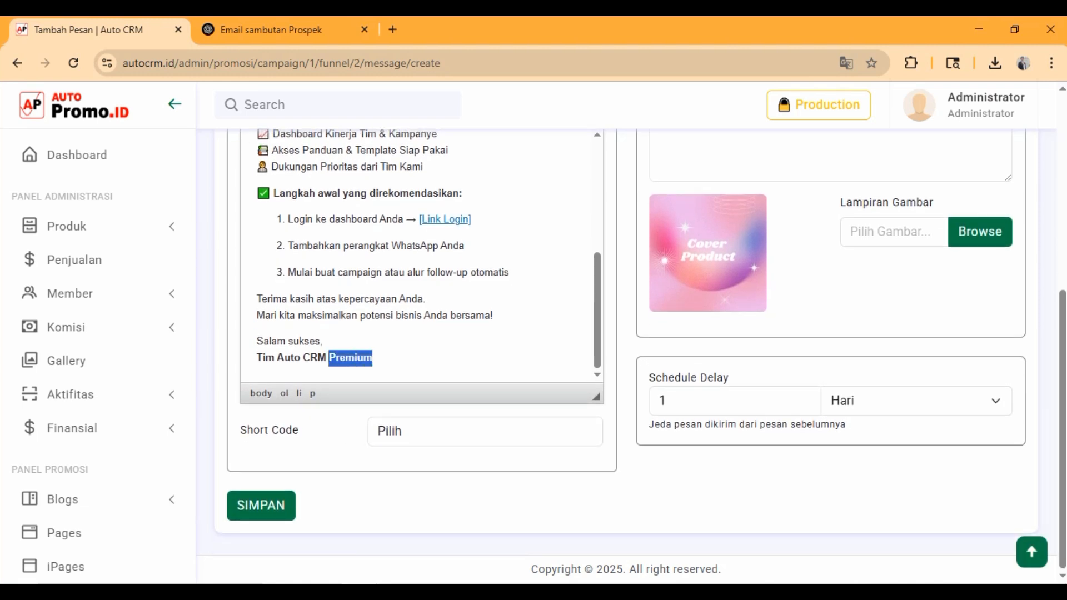
{"action": "key", "text": "BackSpace"}
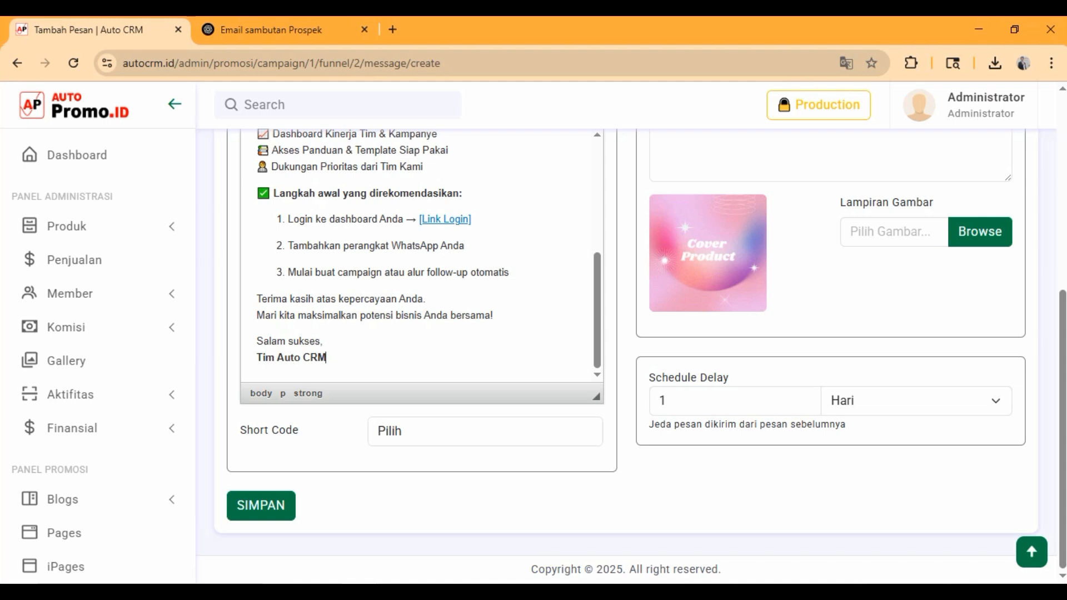
- Copy the entire email body, including its heading, into the WhatsApp message text
{"action": "scroll", "coordinate": [644, 342], "scroll_direction": "up", "scroll_amount": 1}
{"action": "key", "text": "ctrl+a"}
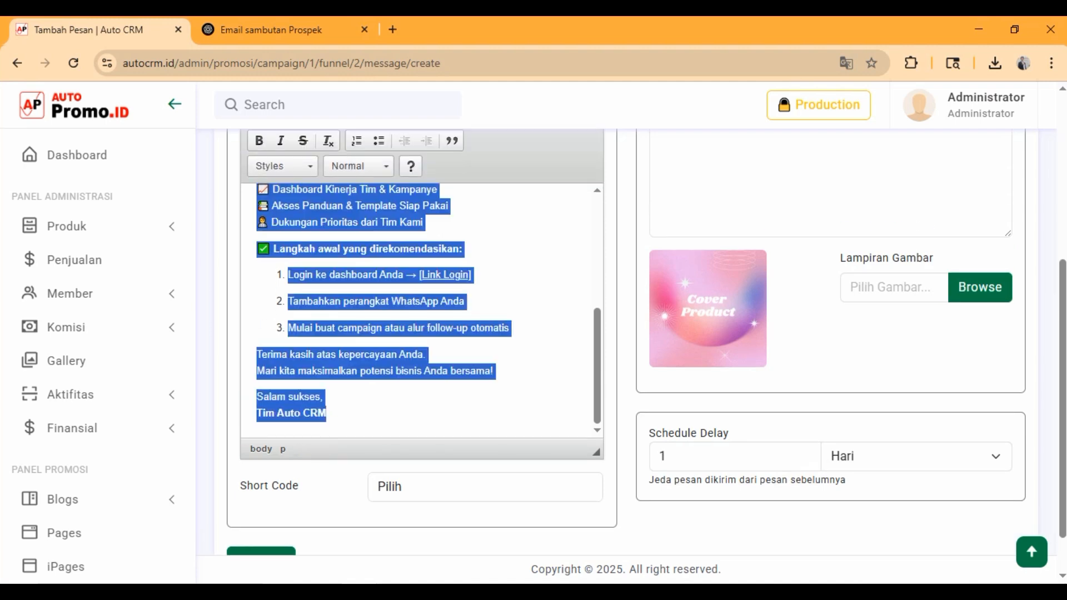
{"action": "scroll", "coordinate": [828, 333], "scroll_direction": "up", "scroll_amount": 5}
{"action": "left_click", "coordinate": [828, 411]}
{"action": "key", "text": "ctrl+v"}
{"action": "scroll", "coordinate": [827, 411], "scroll_direction": "up", "scroll_amount": 7}
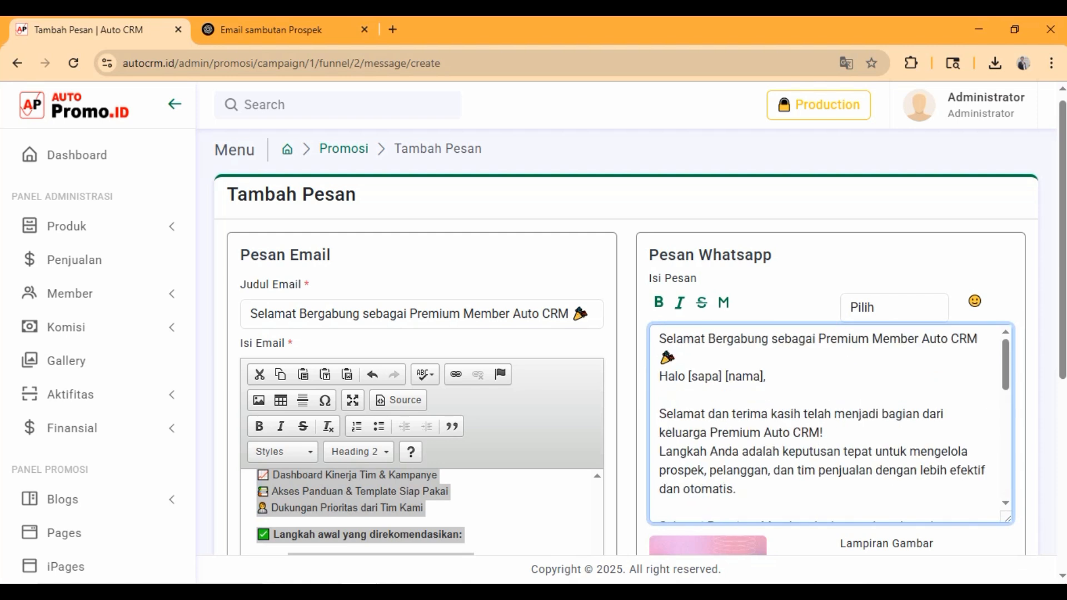
- Make the WhatsApp heading "Selamat Bergabung sebagai Premium Member Auto CRM" bold and insert a blank line before the greeting
{"action": "left_click_drag", "start_coordinate": [659, 339], "coordinate": [978, 339]}
{"action": "left_click", "coordinate": [658, 302]}
{"action": "scroll", "coordinate": [828, 411], "scroll_direction": "up", "scroll_amount": 7}
{"action": "key", "text": "Down"}
{"action": "key", "text": "Down"}
{"action": "key", "text": "Down"}
{"action": "key", "text": "Up"}
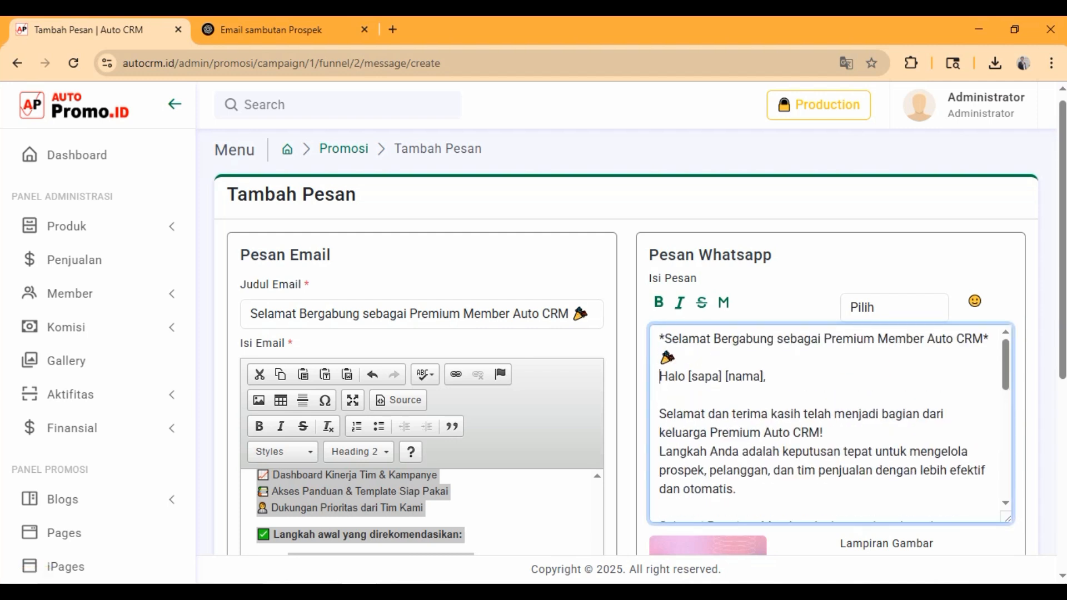
{"action": "key", "text": "Return"}
{"action": "scroll", "coordinate": [827, 422], "scroll_direction": "down", "scroll_amount": 1}
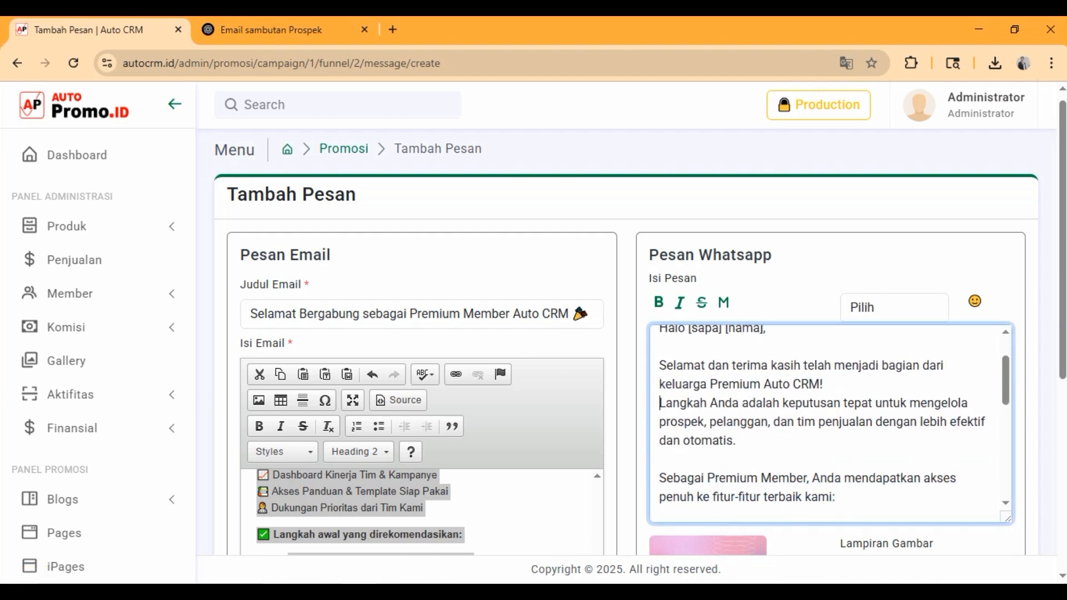
{"action": "scroll", "coordinate": [828, 422], "scroll_direction": "down", "scroll_amount": 3}
{"action": "scroll", "coordinate": [828, 422], "scroll_direction": "down", "scroll_amount": 2}
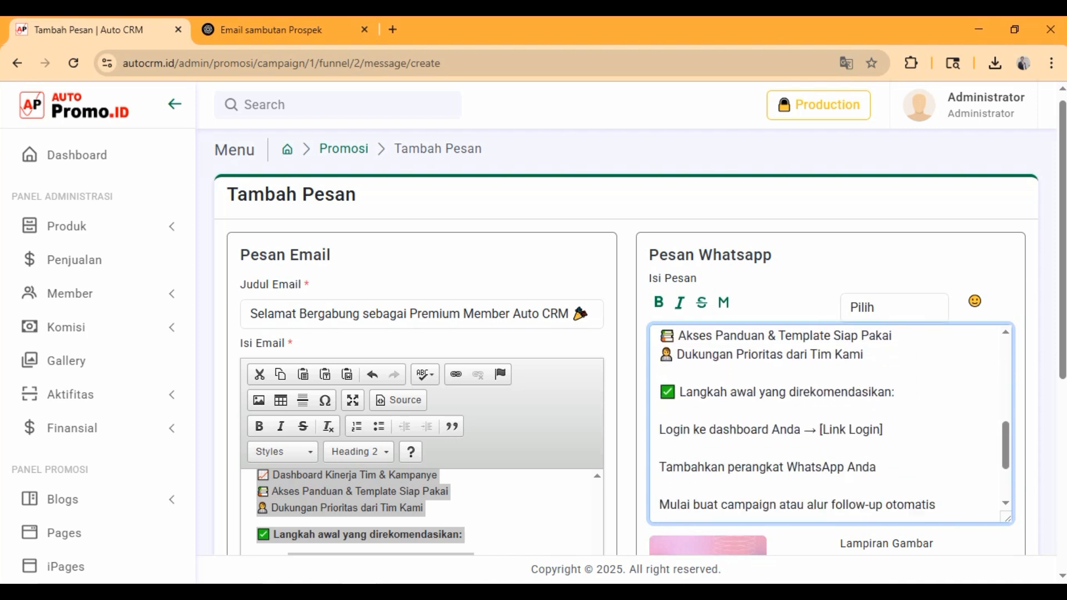
{"action": "left_click_drag", "start_coordinate": [819, 421], "coordinate": [883, 420]}
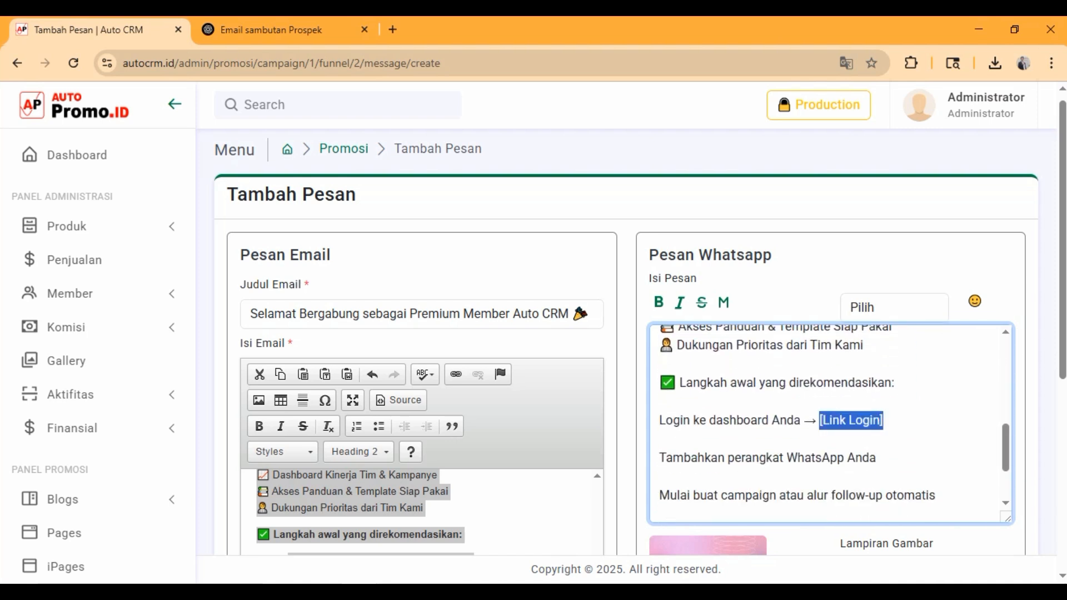
{"action": "type", "text": "https://"}
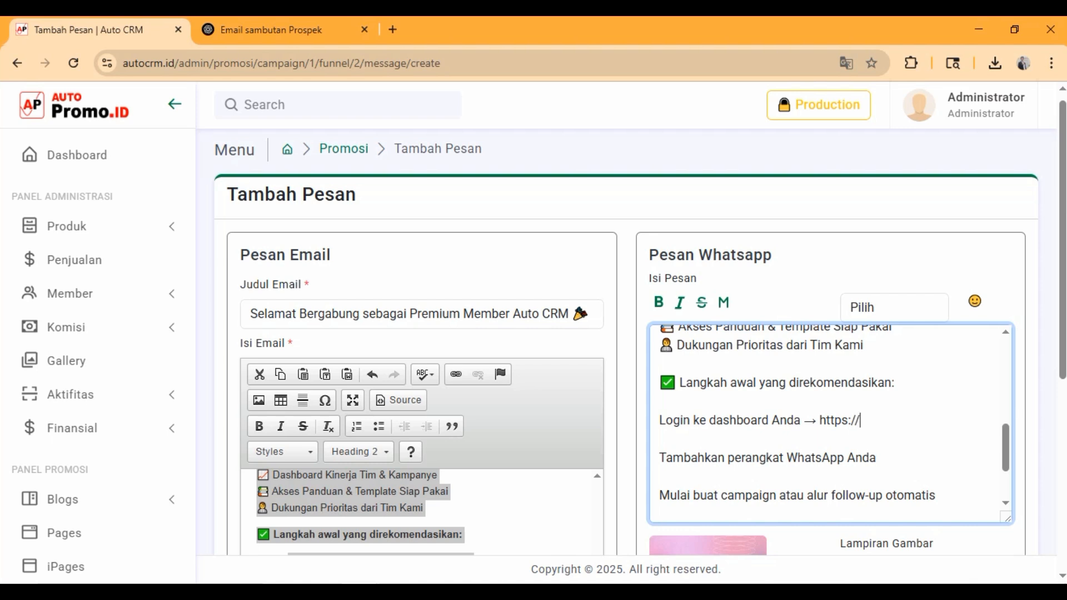
{"action": "type", "text": "autocrm.id/login"}
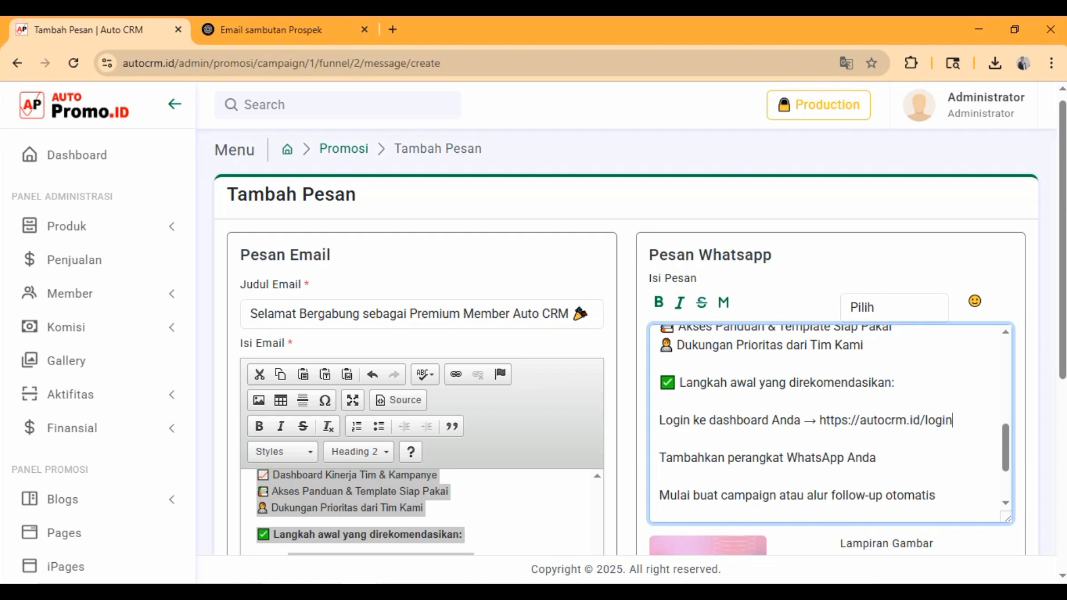
- Make the "Tim Auto CRM" sign-off at the end of the WhatsApp message bold
{"action": "scroll", "coordinate": [826, 422], "scroll_direction": "down", "scroll_amount": 2}
{"action": "scroll", "coordinate": [826, 422], "scroll_direction": "down", "scroll_amount": 1}
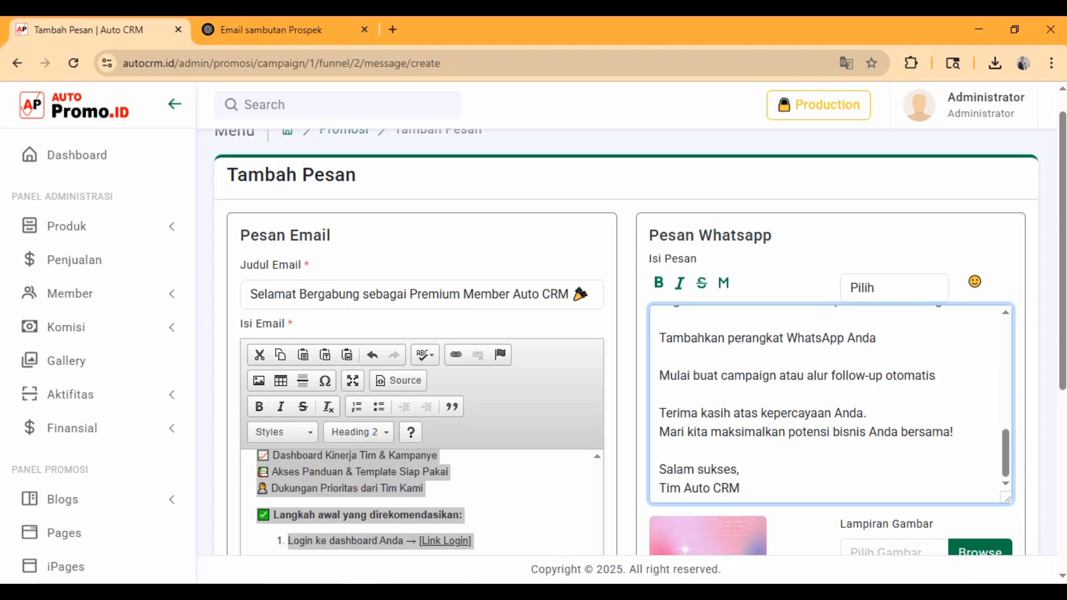
{"action": "left_click_drag", "start_coordinate": [659, 488], "coordinate": [740, 488]}
{"action": "left_click", "coordinate": [658, 283]}
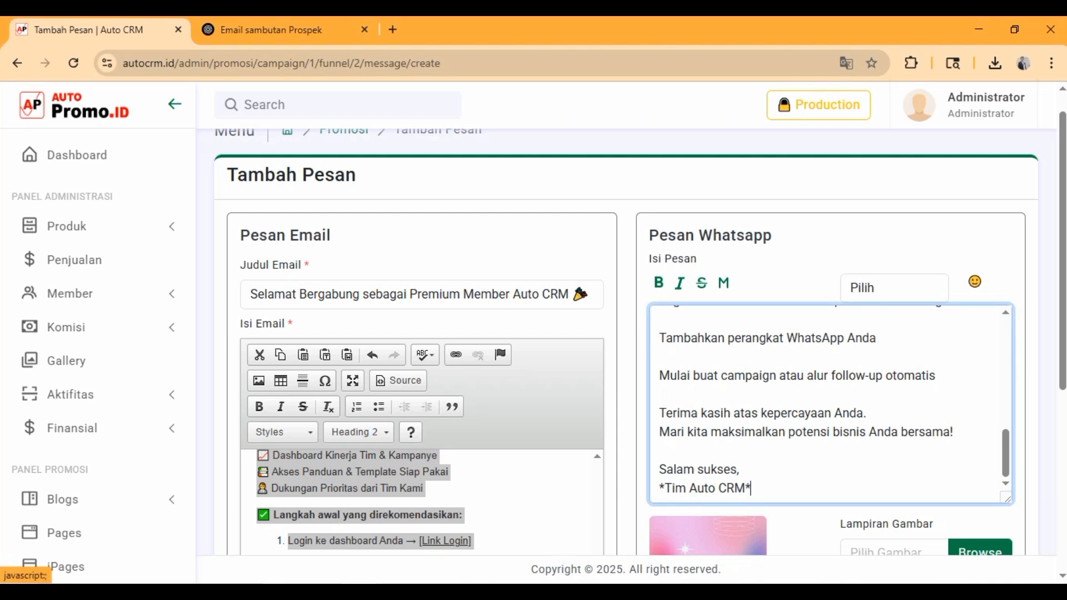
- Set the message's schedule delay unit to Menit and save the message
{"action": "scroll", "coordinate": [826, 400], "scroll_direction": "down", "scroll_amount": 5}
{"action": "left_click", "coordinate": [915, 400]}
{"action": "key", "text": "Return"}
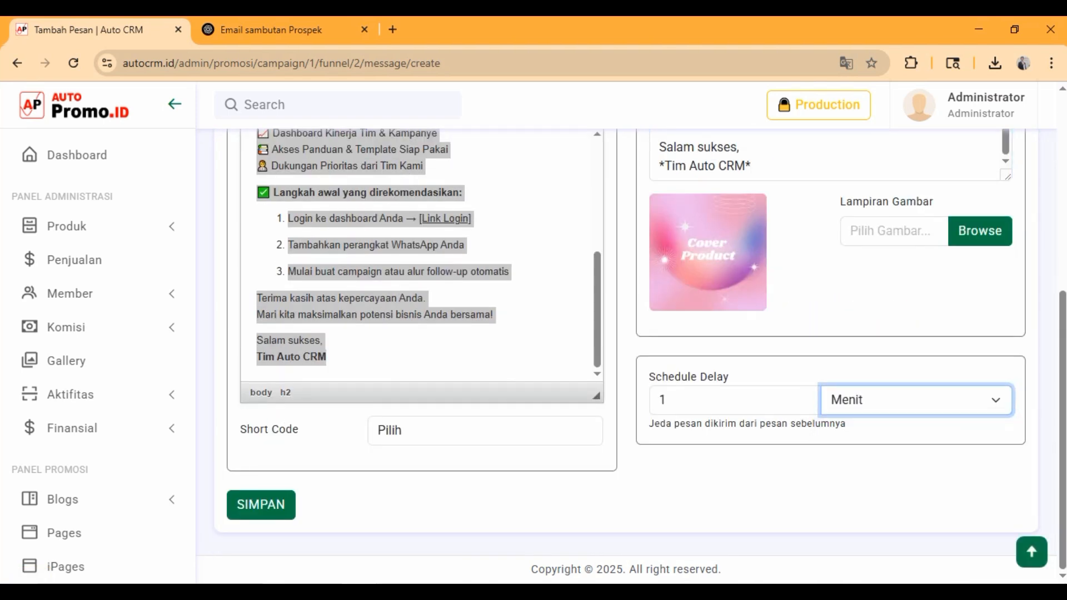
{"action": "left_click", "coordinate": [261, 504]}
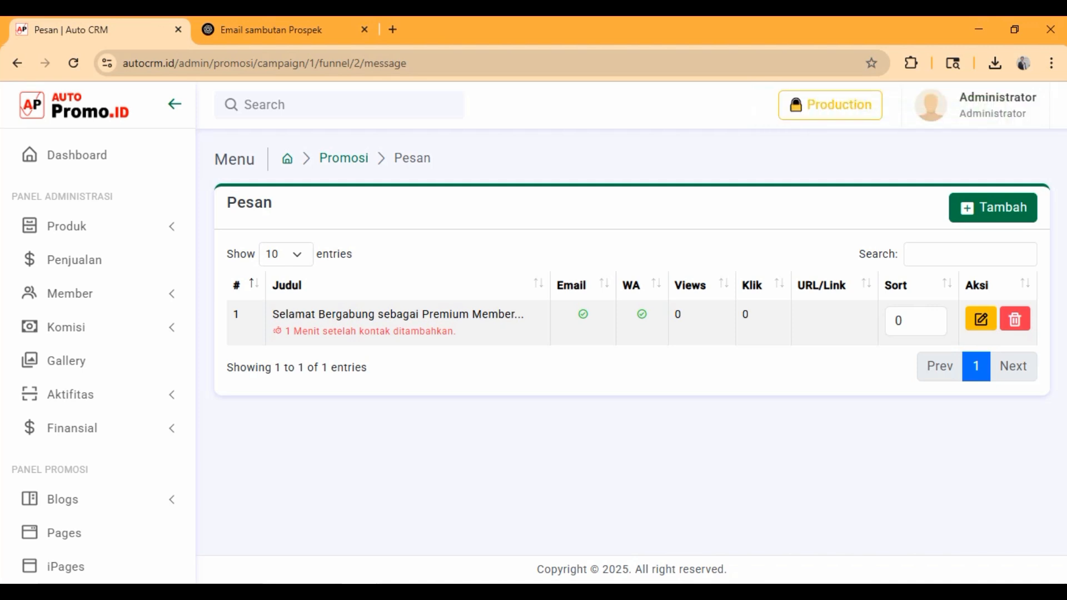
- Check the saved Premium message in the list and return to the campaign's funnel overview
{"action": "left_click_drag", "start_coordinate": [272, 314], "coordinate": [524, 314]}
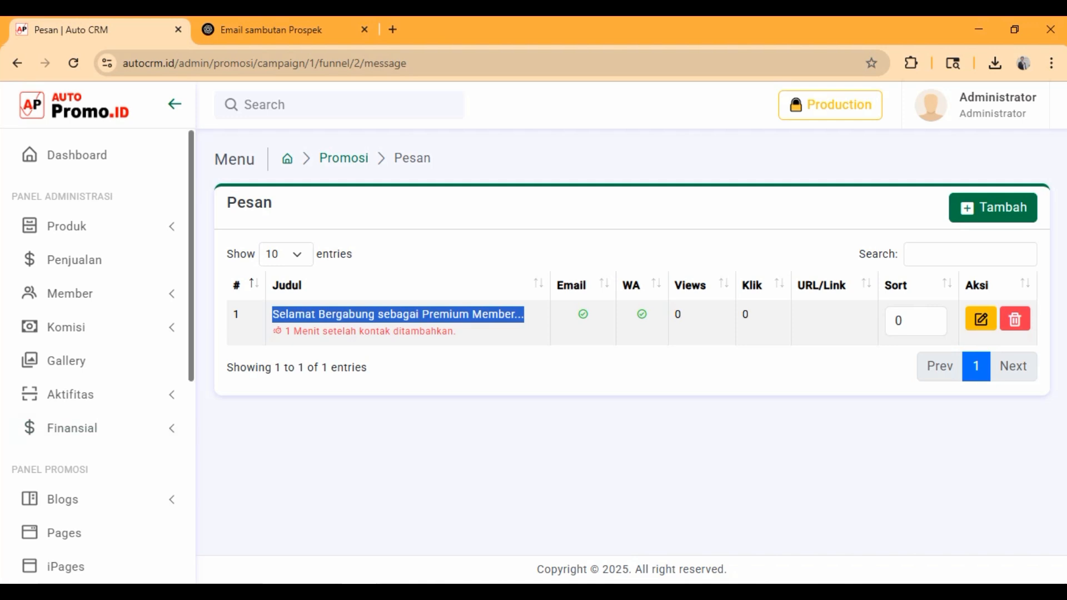
{"action": "scroll", "coordinate": [83, 430], "scroll_direction": "down", "scroll_amount": 5}
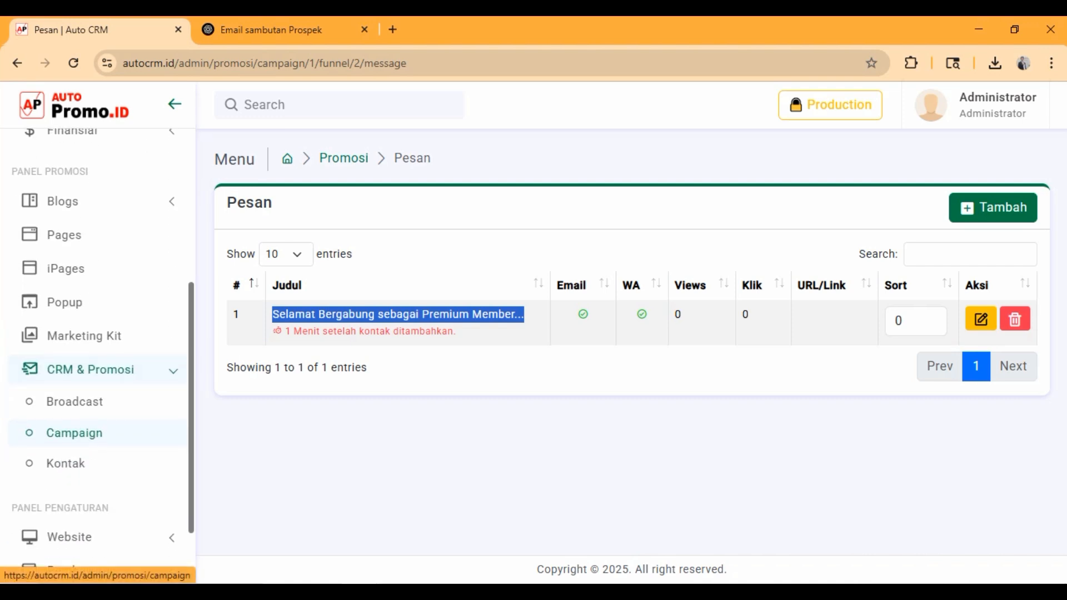
{"action": "left_click", "coordinate": [74, 432]}
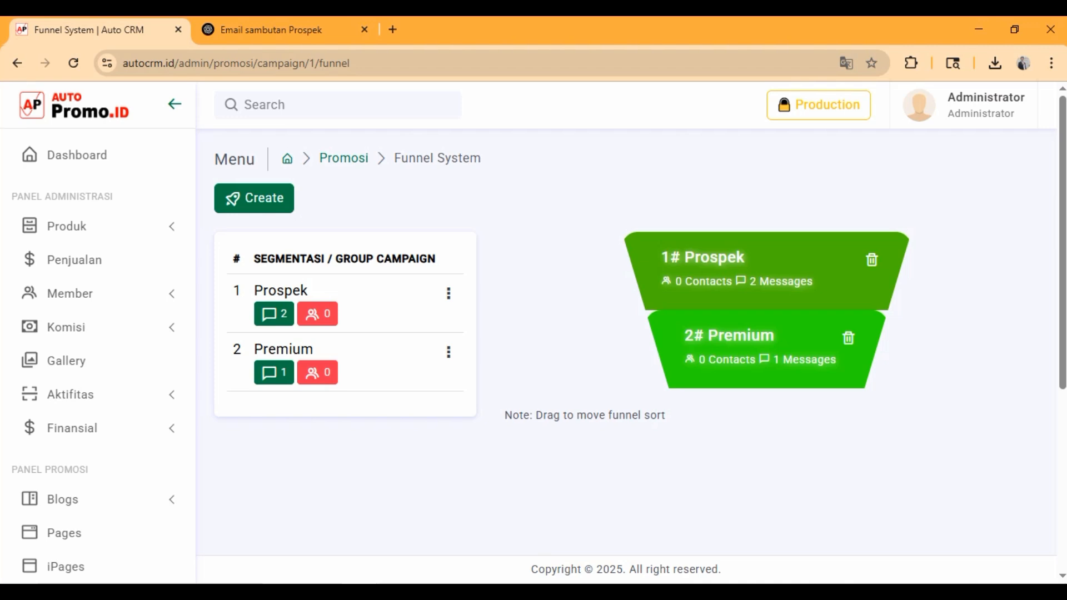
{"action": "left_click", "coordinate": [449, 351]}
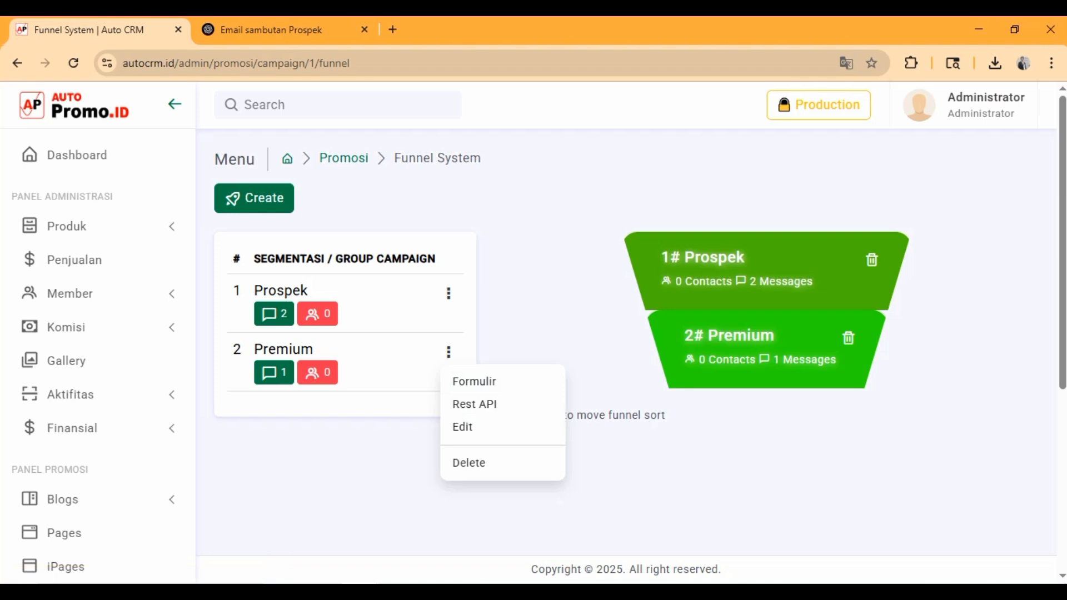
{"action": "left_click", "coordinate": [448, 352]}
{"action": "left_click", "coordinate": [448, 352]}
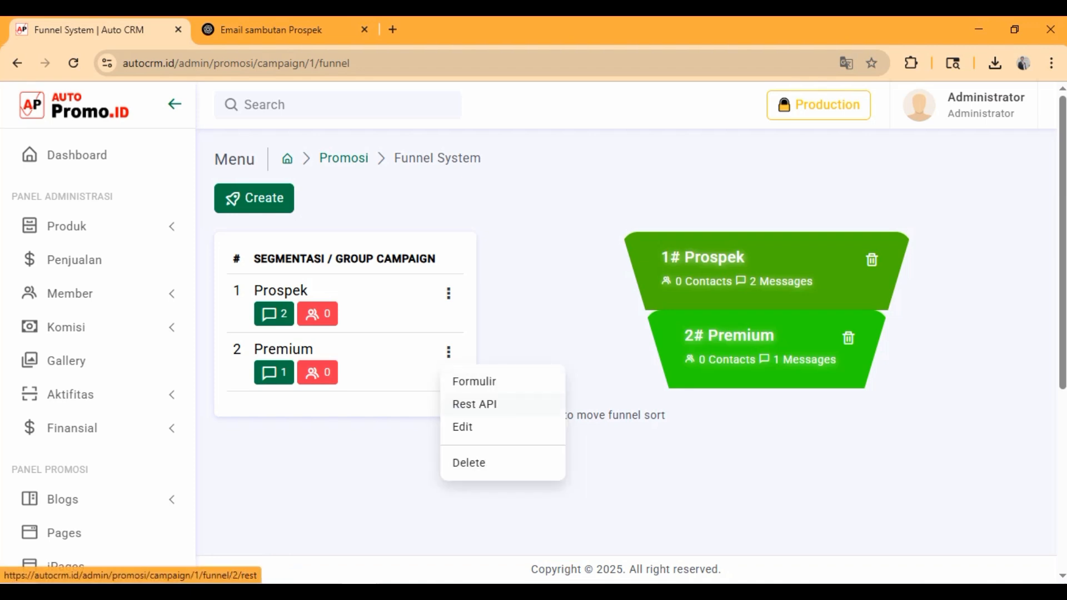
{"action": "left_click", "coordinate": [462, 427]}
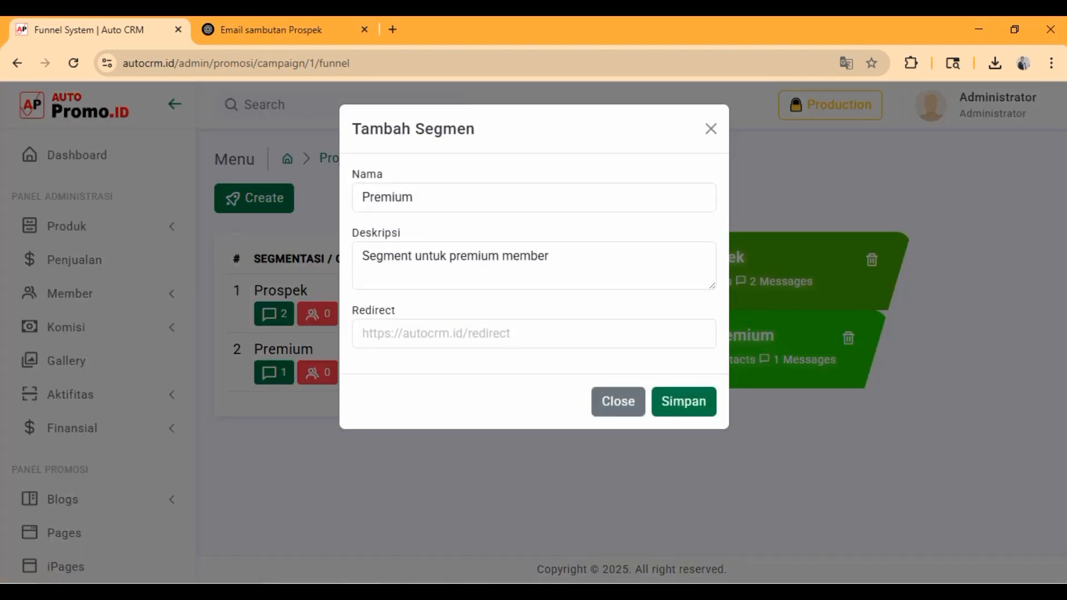
{"action": "left_click", "coordinate": [534, 334]}
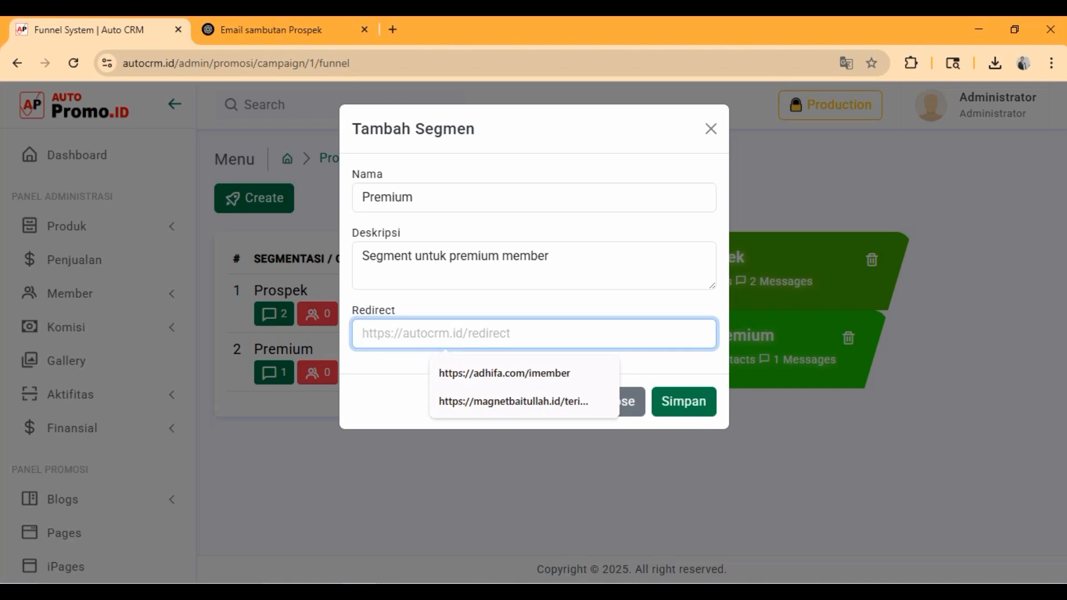
{"action": "type", "text": "https://"}
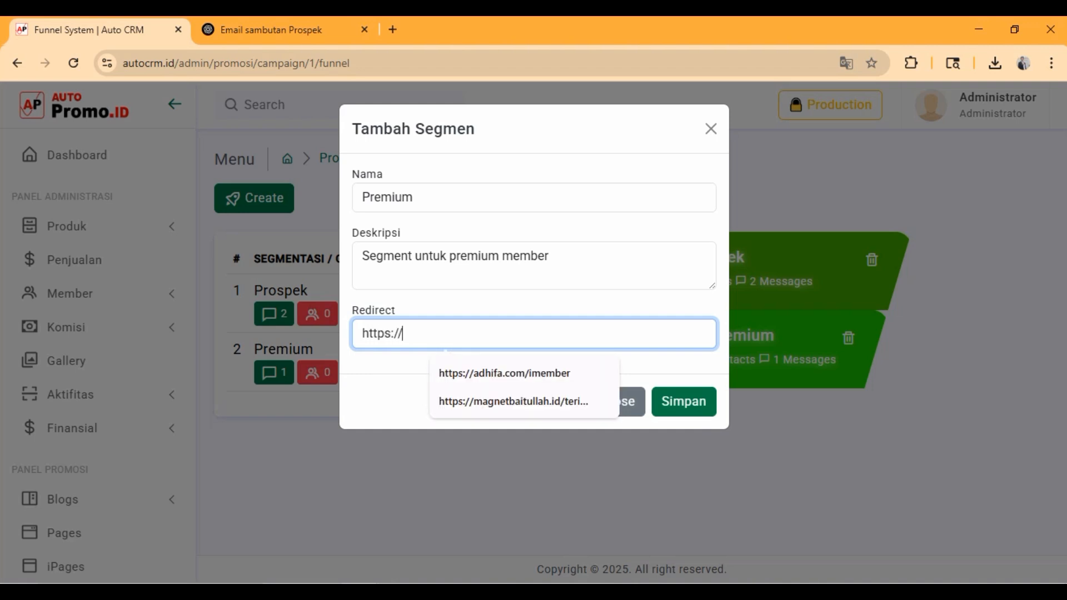
{"action": "key", "text": "Down"}
{"action": "key", "text": "Return"}
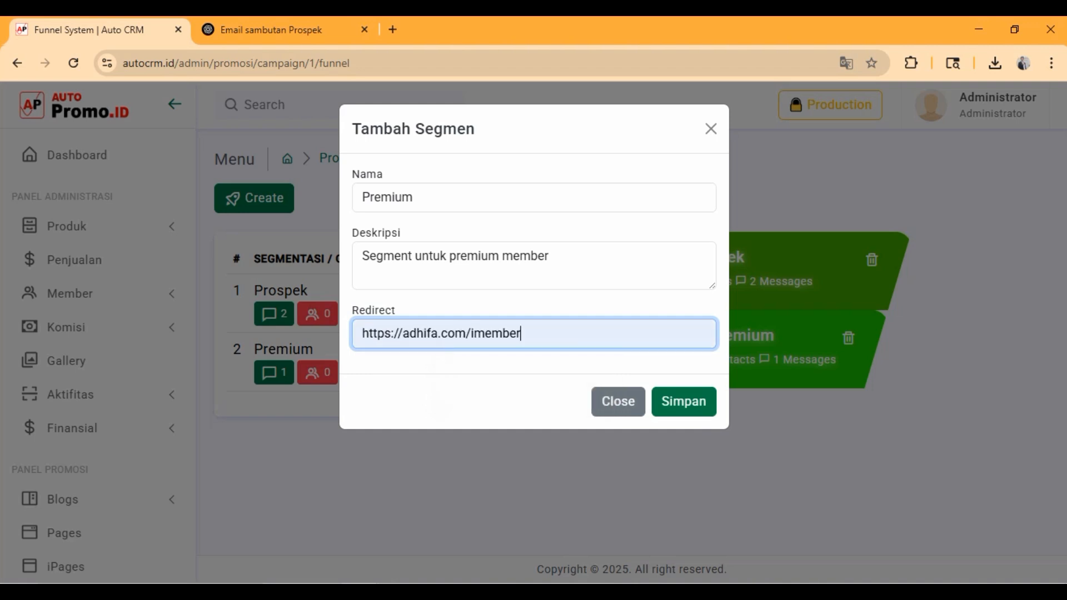
- Replace the domain in the Premium segment's Redirect address with autocrm.id
{"action": "key", "text": "shift+Right"}
{"action": "key", "text": "shift+Right"}
{"action": "key", "text": "shift+Right"}
{"action": "key", "text": "shift+Right"}
{"action": "key", "text": "shift+Right"}
{"action": "key", "text": "shift+Right"}
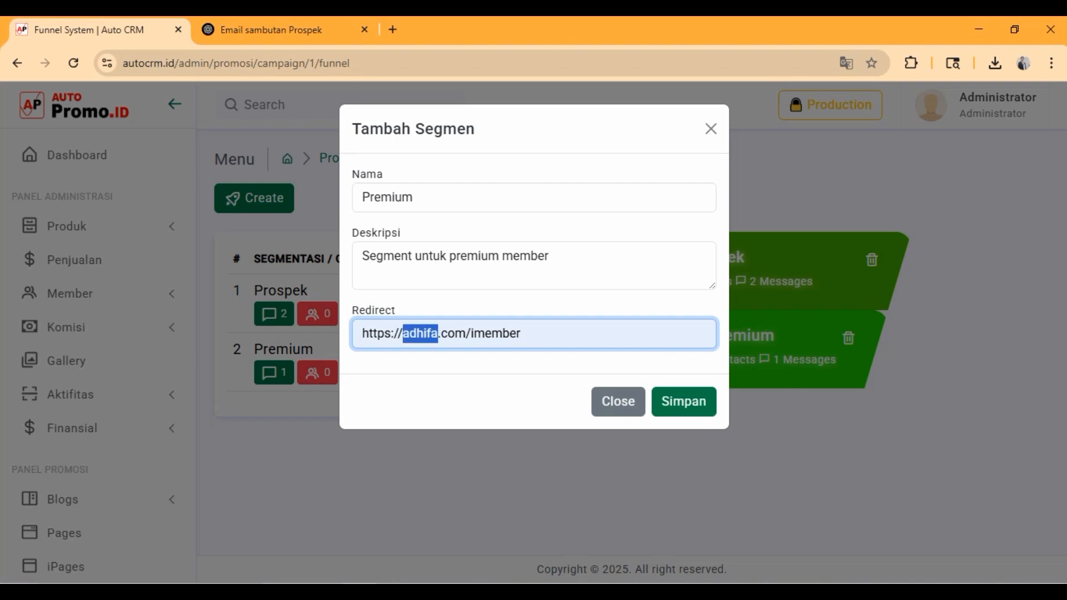
{"action": "type", "text": "autocrm"}
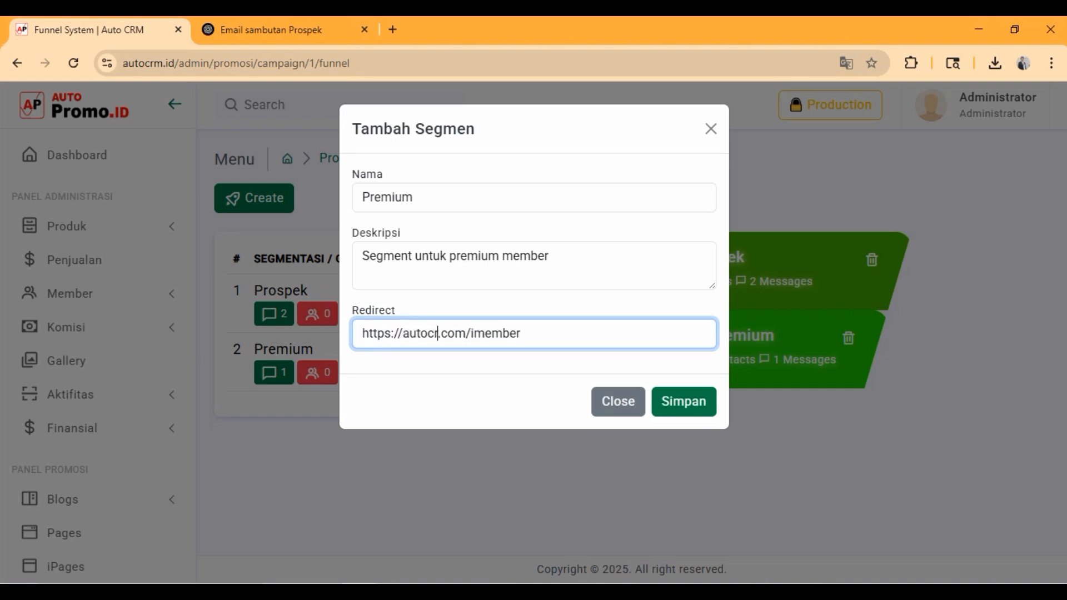
{"action": "key", "text": "Delete"}
{"action": "key", "text": "Delete"}
{"action": "key", "text": "Delete"}
{"action": "type", "text": "id"}
{"action": "key", "text": "Right"}
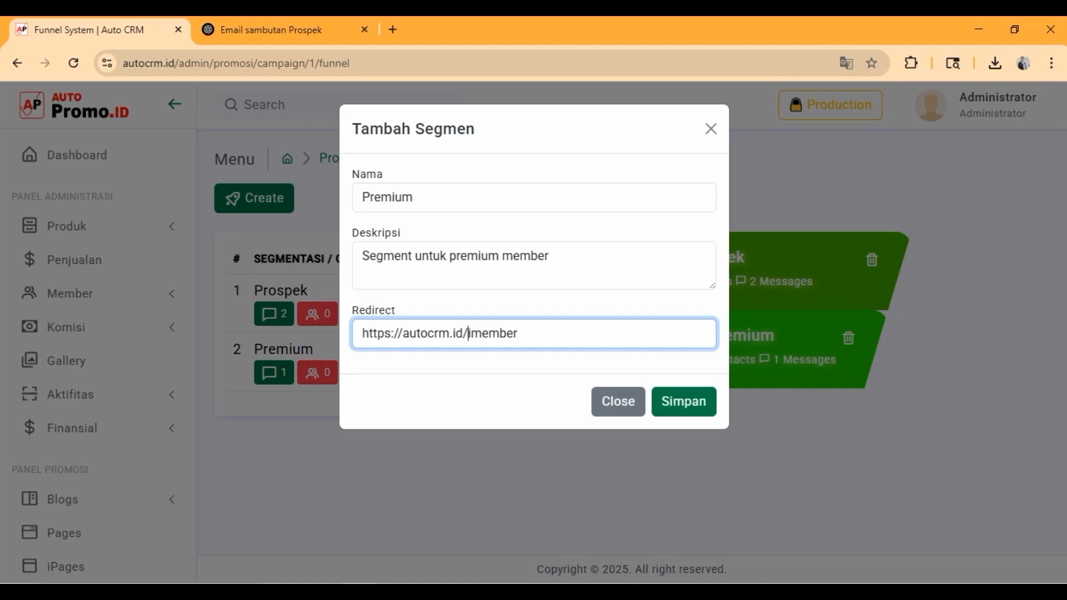
{"action": "key", "text": "shift+End"}
{"action": "type", "text": "penawaran"}
{"action": "key", "text": "ctrl+a"}
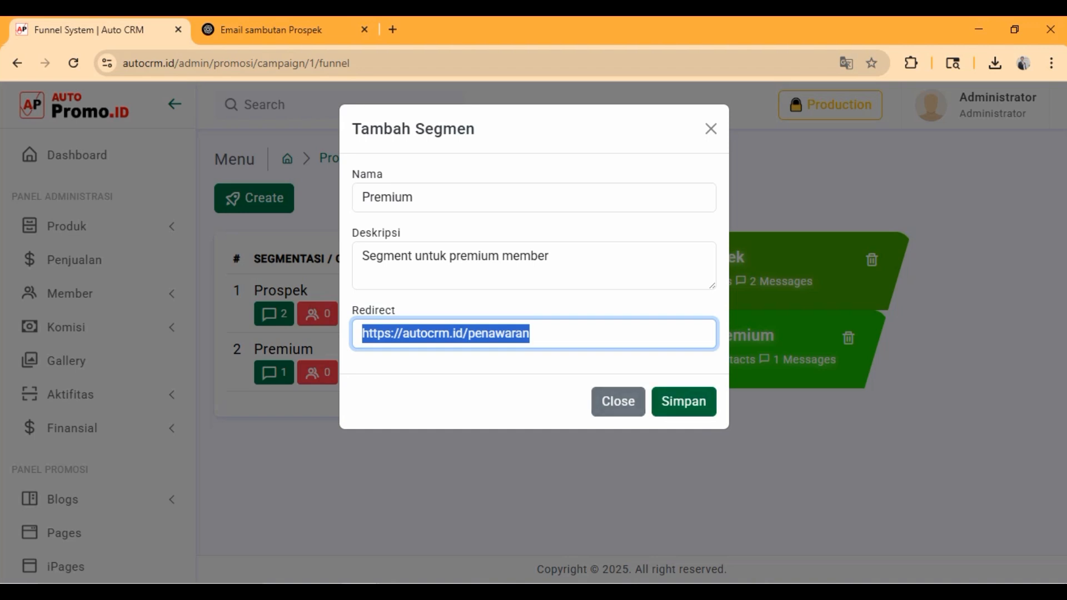
{"action": "left_click", "coordinate": [683, 401]}
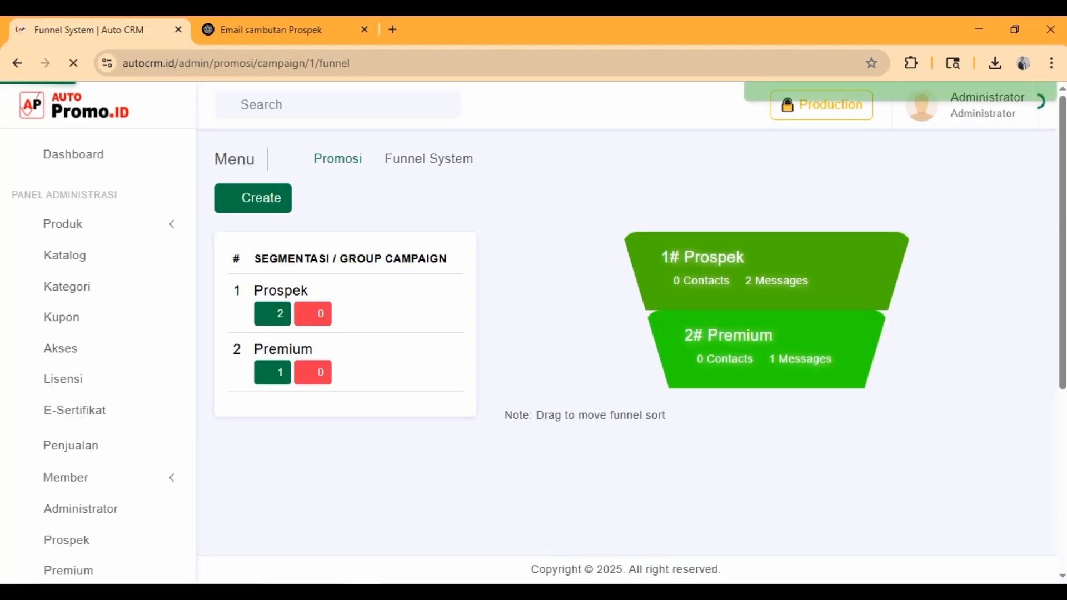
- Reopen the Premium segment for editing, review its Redirect address and penawaran path, and close it without changes
{"action": "left_click", "coordinate": [448, 352]}
{"action": "left_click", "coordinate": [462, 427]}
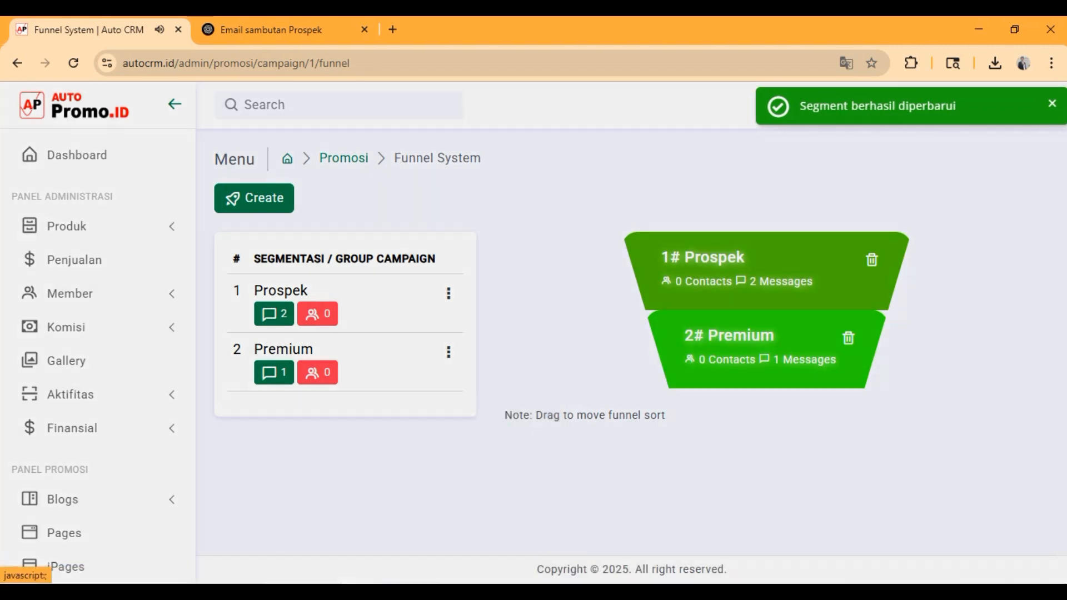
{"action": "left_click_drag", "start_coordinate": [540, 334], "coordinate": [360, 334]}
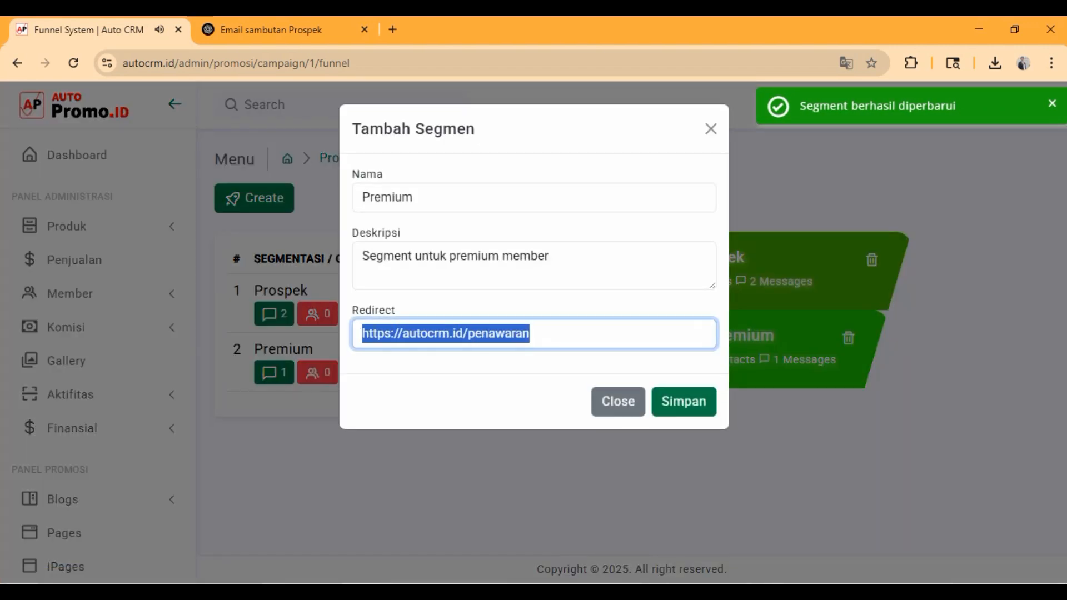
{"action": "left_click", "coordinate": [448, 333]}
{"action": "double_click", "coordinate": [499, 333]}
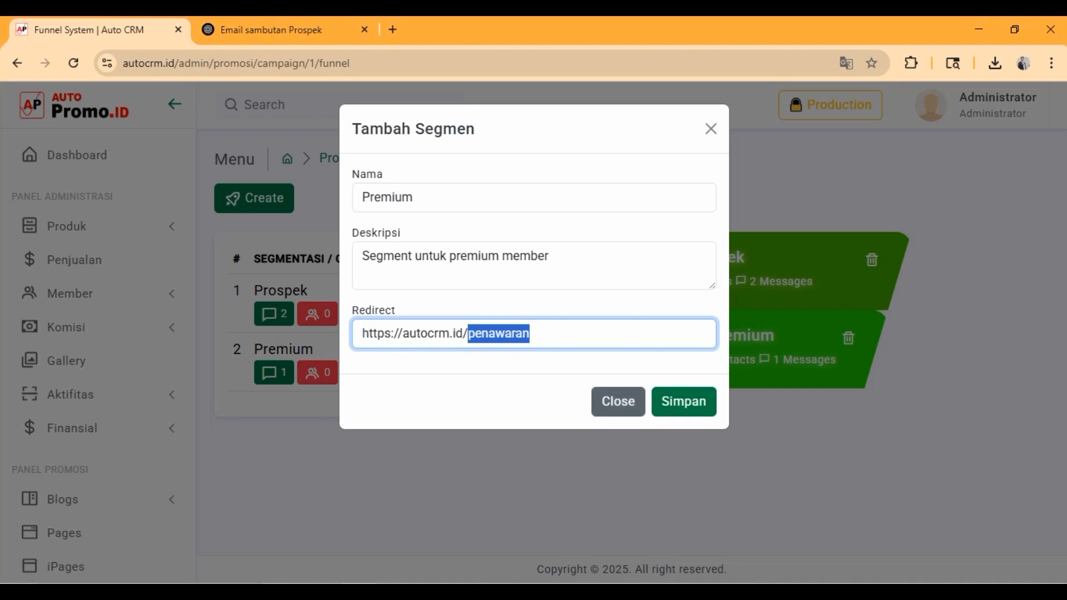
{"action": "left_click", "coordinate": [618, 401]}
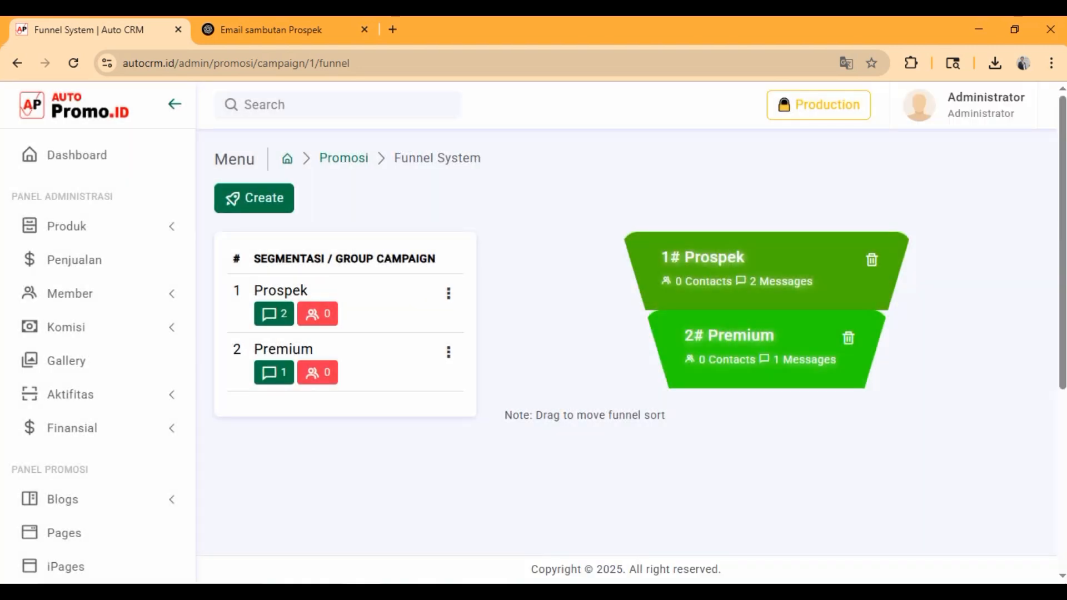
- Inspect the Premium segment's form page and its new-element dialog, then return to the funnel and check the segment's available actions
{"action": "left_click", "coordinate": [448, 351]}
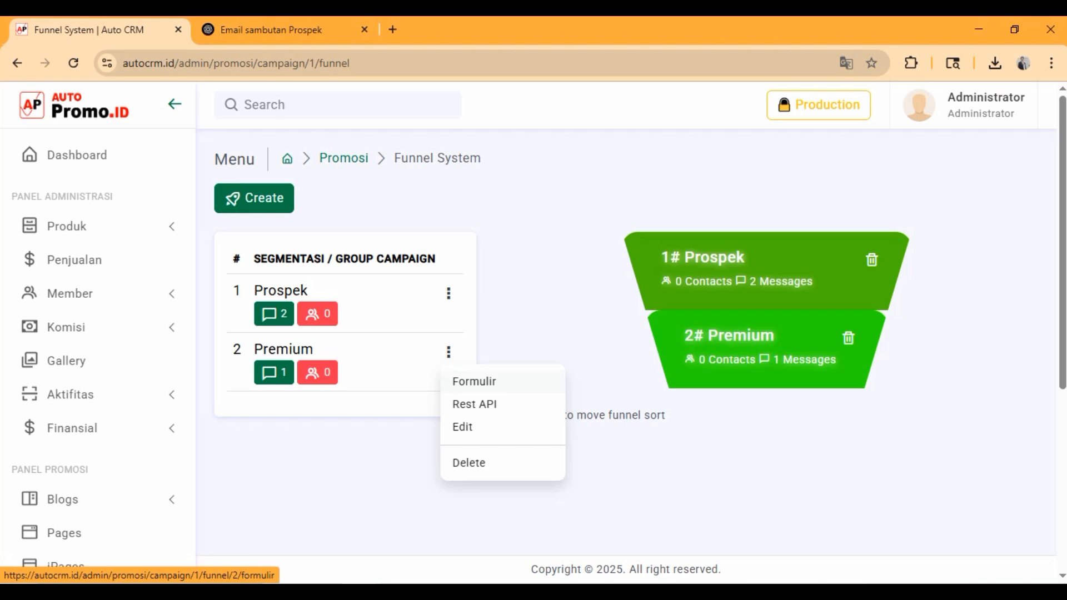
{"action": "left_click", "coordinate": [474, 381]}
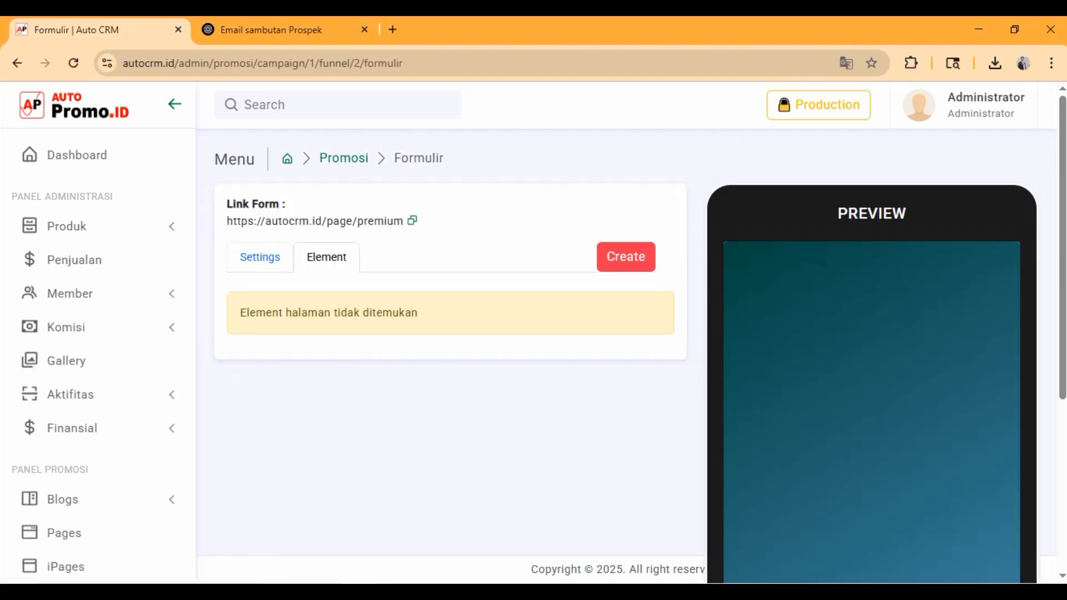
{"action": "left_click", "coordinate": [626, 256]}
{"action": "left_click", "coordinate": [575, 412]}
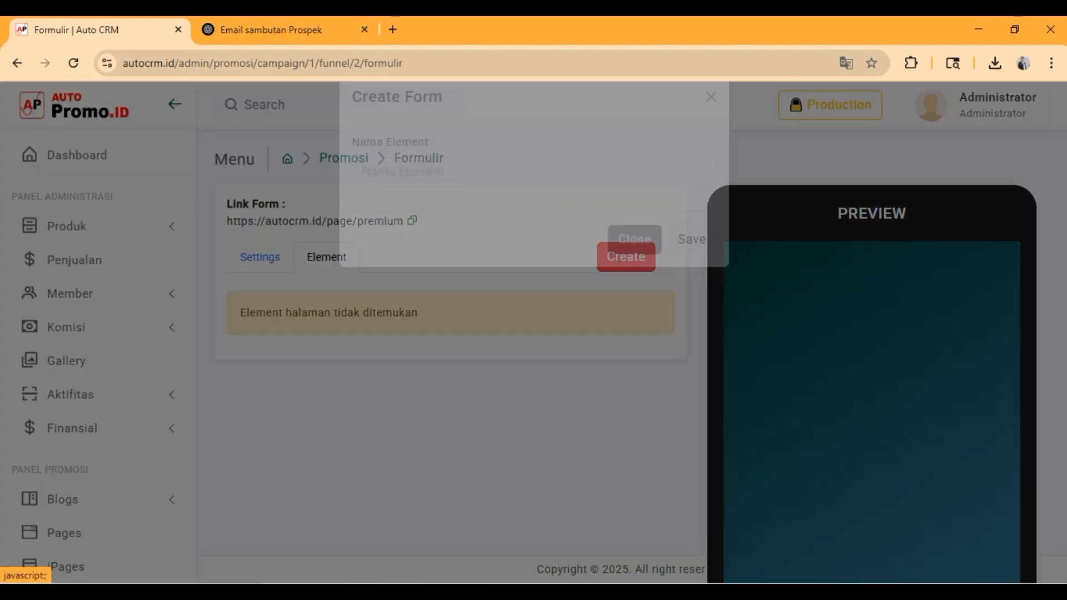
{"action": "left_click", "coordinate": [635, 272]}
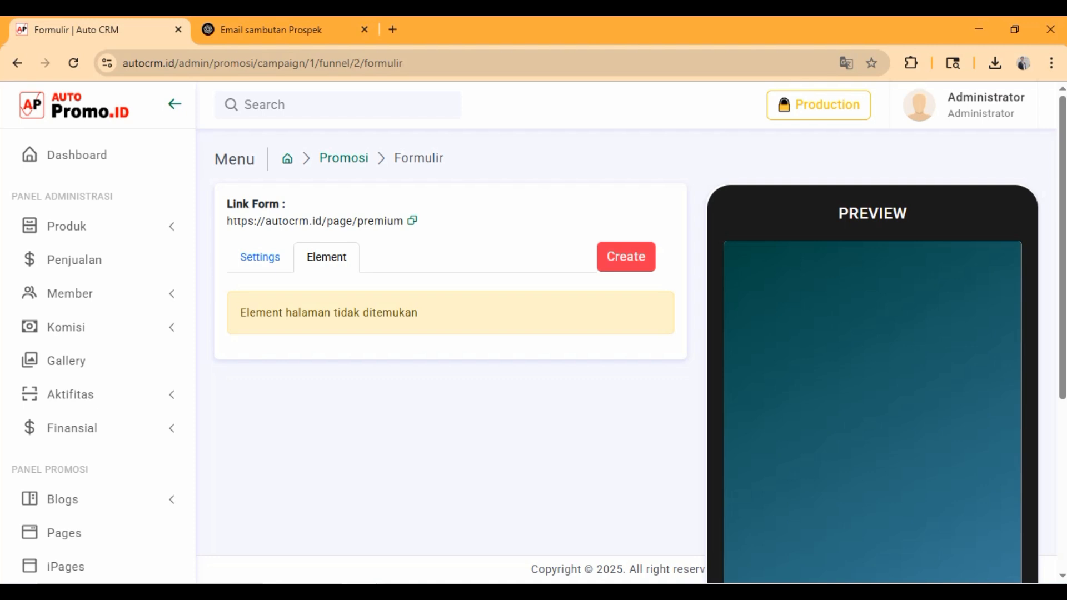
{"action": "left_click", "coordinate": [17, 62]}
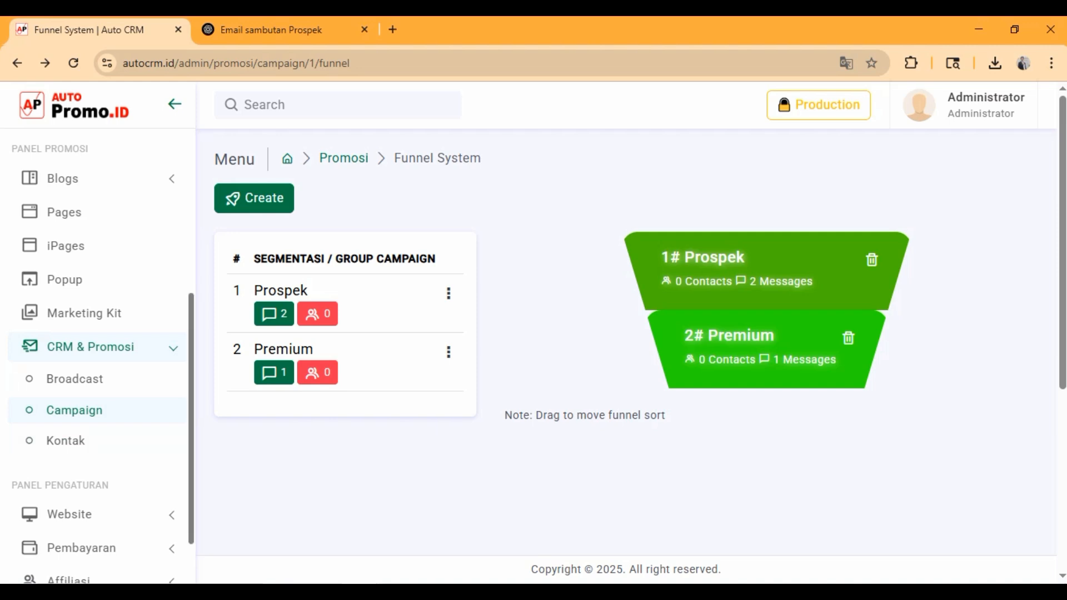
{"action": "left_click", "coordinate": [449, 351]}
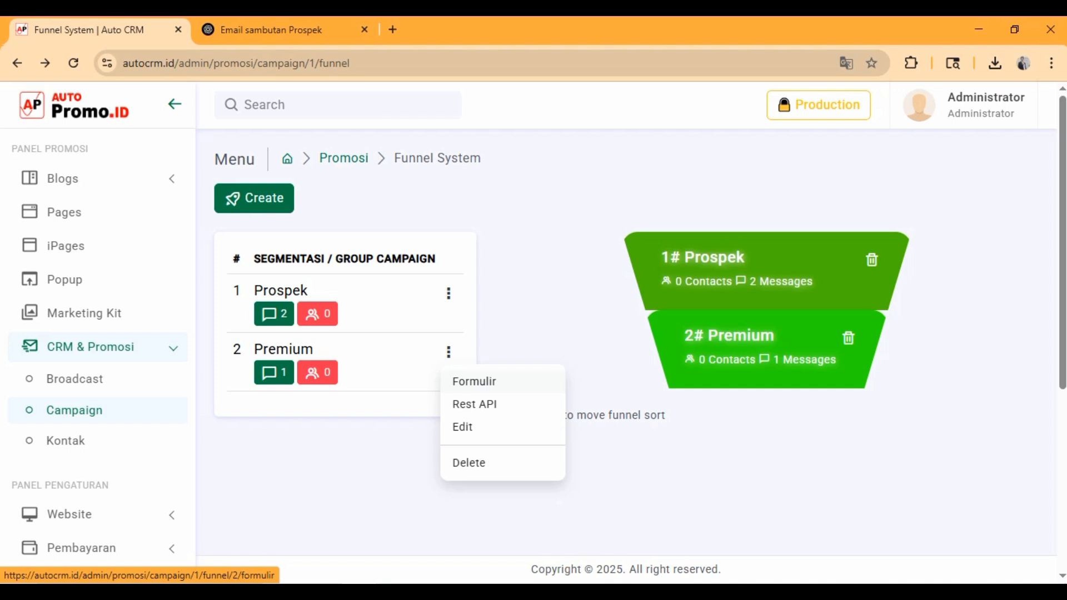
{"action": "left_click", "coordinate": [600, 472]}
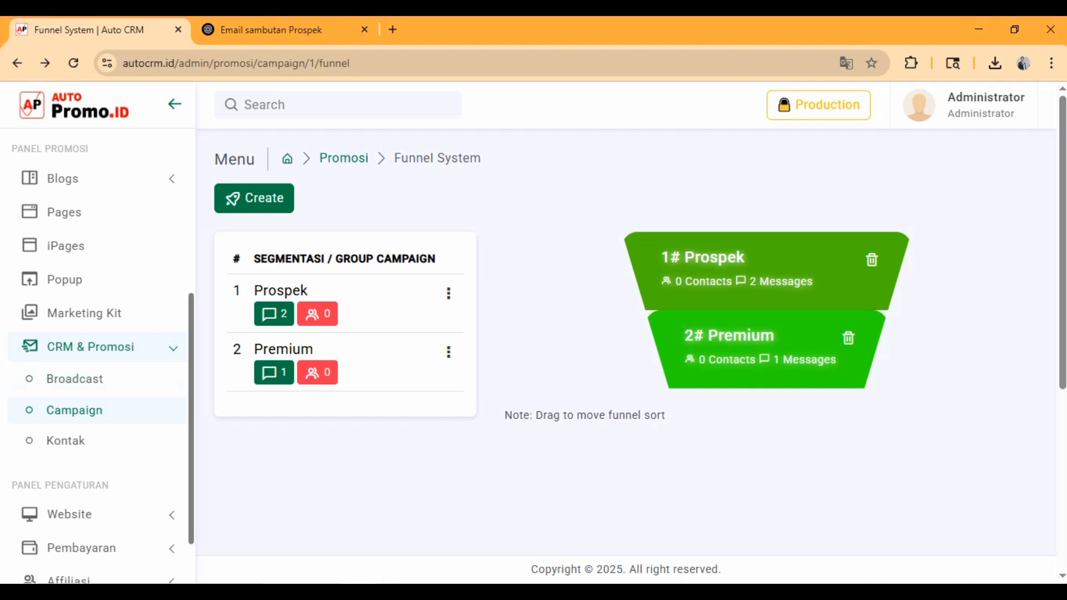
- Go to the campaign list and reopen the Membership campaign's segments to review the funnel
{"action": "left_click", "coordinate": [74, 410]}
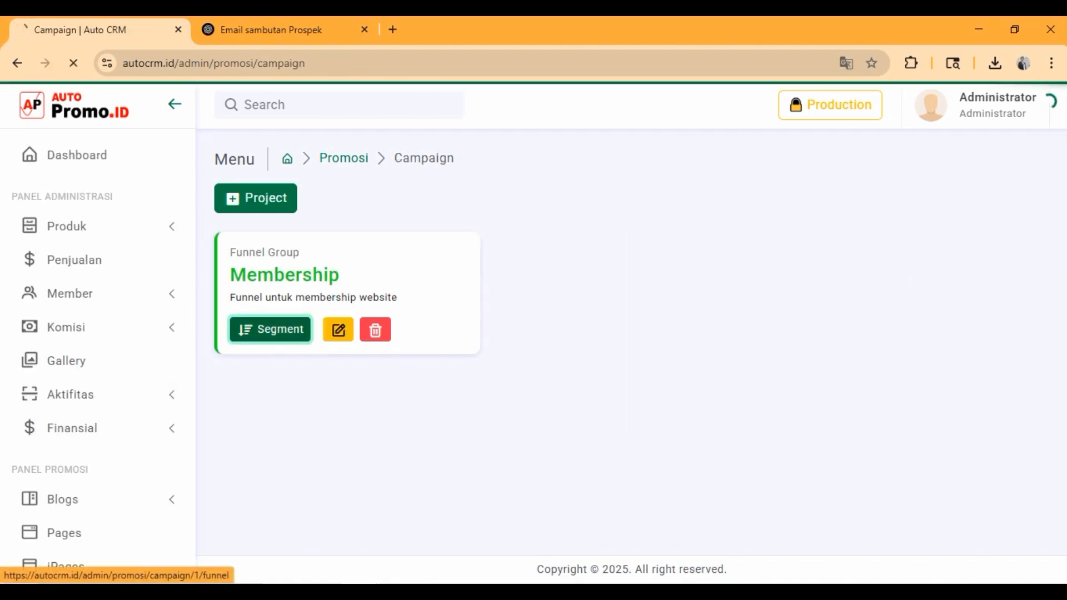
{"action": "left_click", "coordinate": [270, 329]}
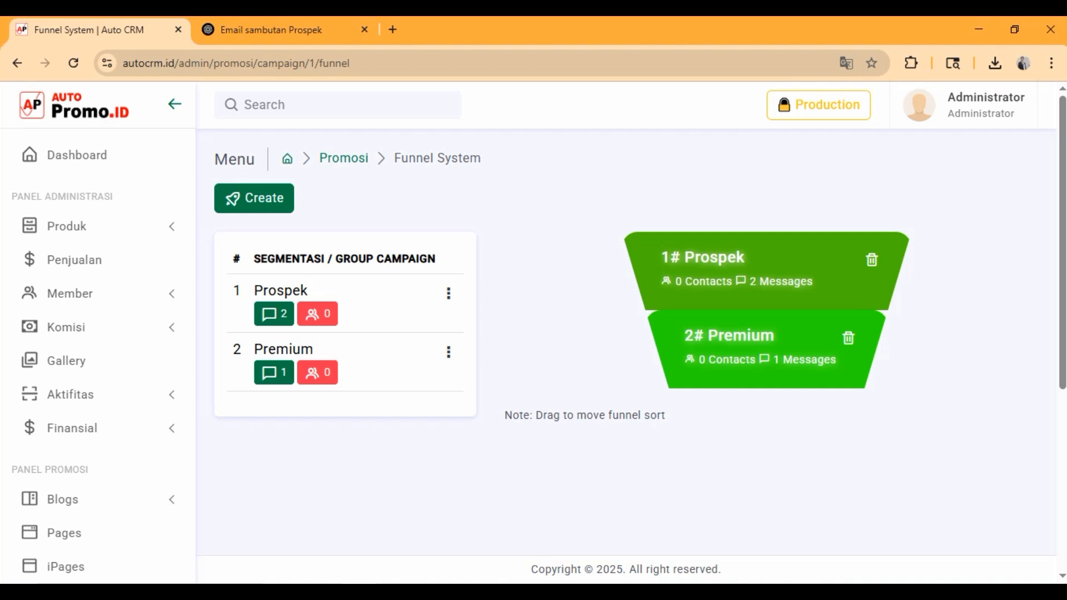
{"action": "scroll", "coordinate": [97, 360], "scroll_direction": "down", "scroll_amount": 5}
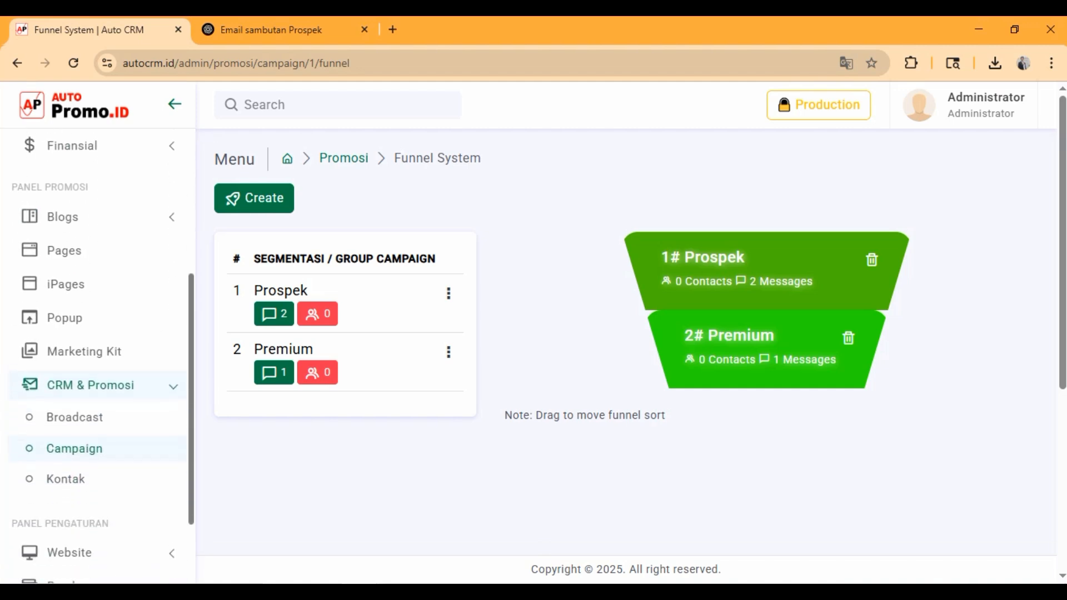
{"action": "scroll", "coordinate": [97, 356], "scroll_direction": "down", "scroll_amount": 1}
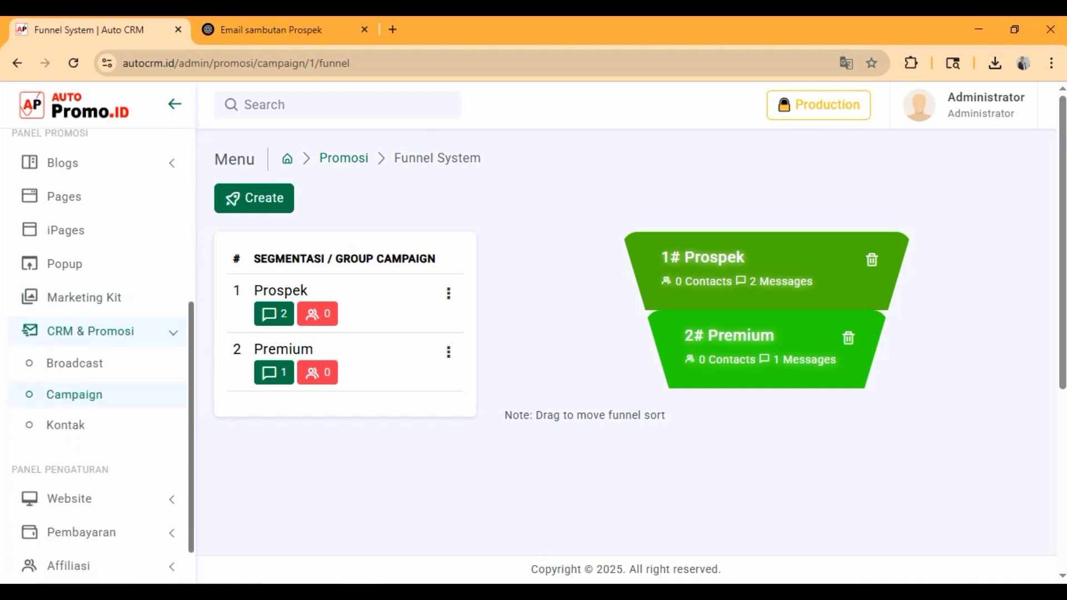